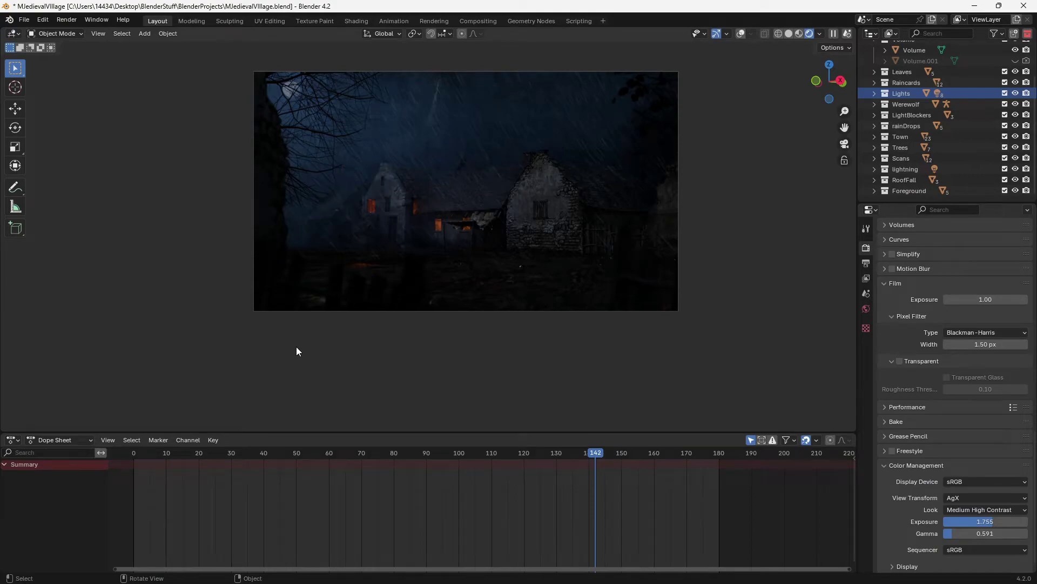
# Orbit the viewport away from the camera shot to a new angle on the village.
pyautogui.moveTo(295, 351)
pyautogui.mouseDown(button='middle')
pyautogui.moveTo(512, 303)
pyautogui.moveTo(496, 292)
pyautogui.mouseUp(button='middle')
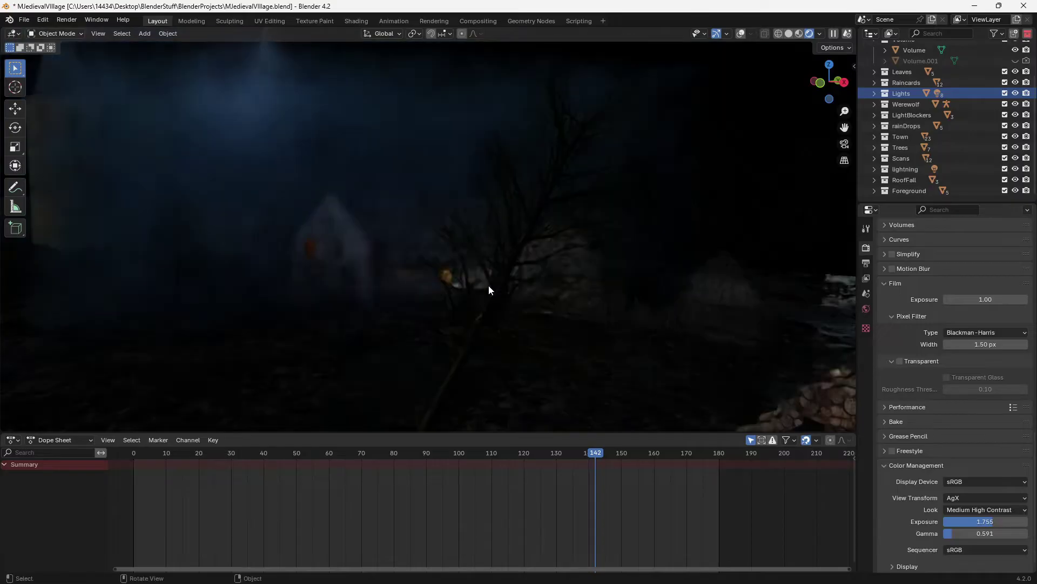
pyautogui.moveTo(488, 285)
pyautogui.mouseDown(button='middle')
pyautogui.moveTo(474, 285)
pyautogui.moveTo(513, 287)
pyautogui.mouseUp(button='middle')
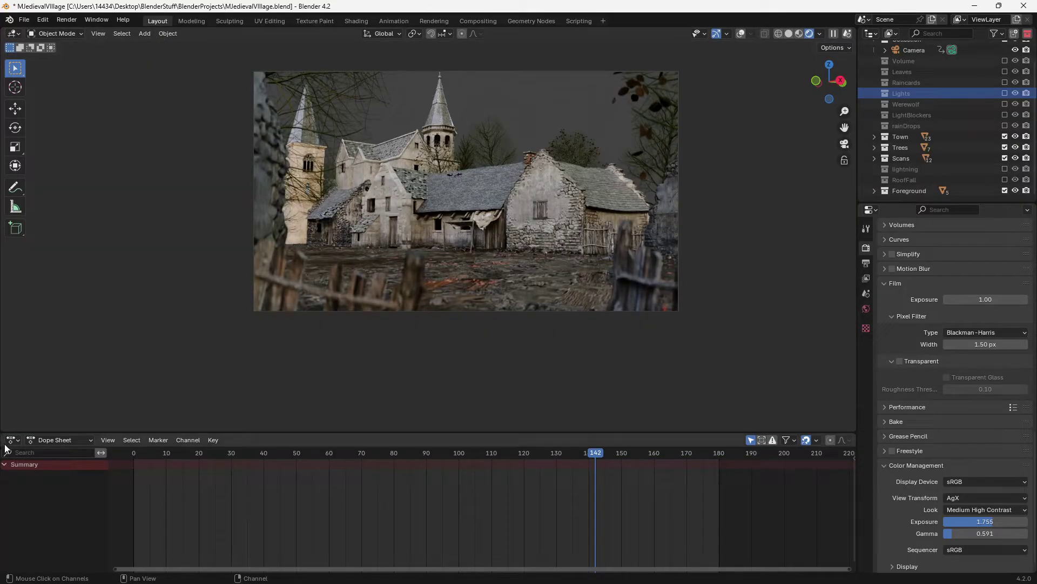
# Change the bottom area's editor and rotate the viewport world lighting around the village.
pyautogui.click(12, 440)
pyautogui.click(818, 33)
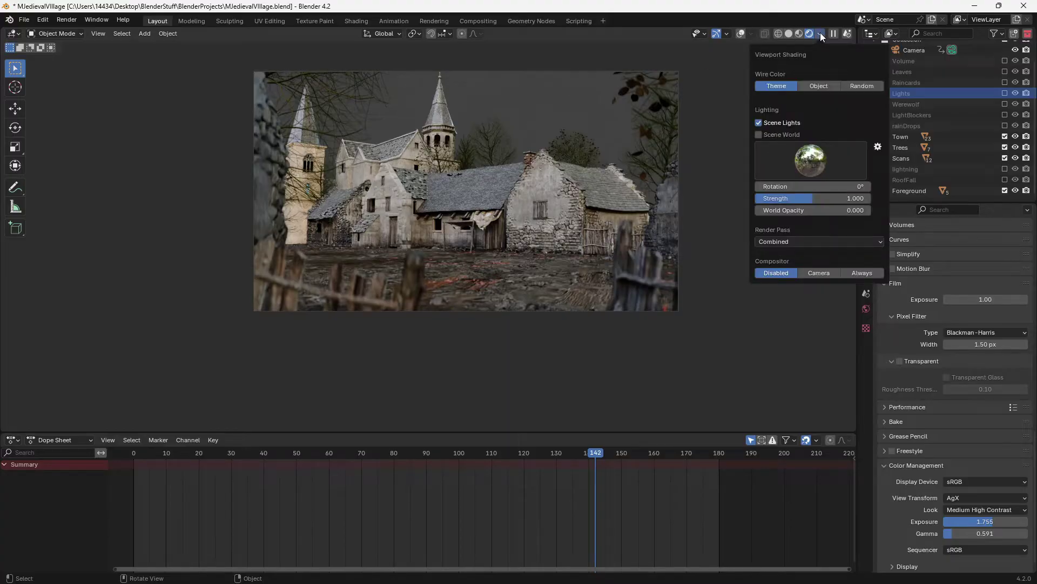
pyautogui.moveTo(785, 185); pyautogui.dragTo(867, 186)
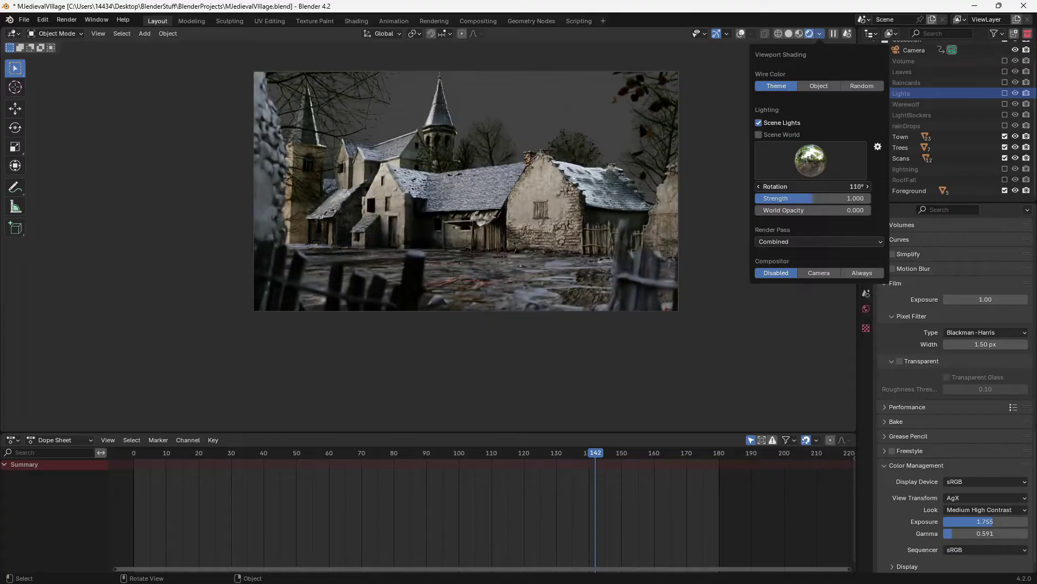
pyautogui.moveTo(867, 186); pyautogui.dragTo(916, 186)
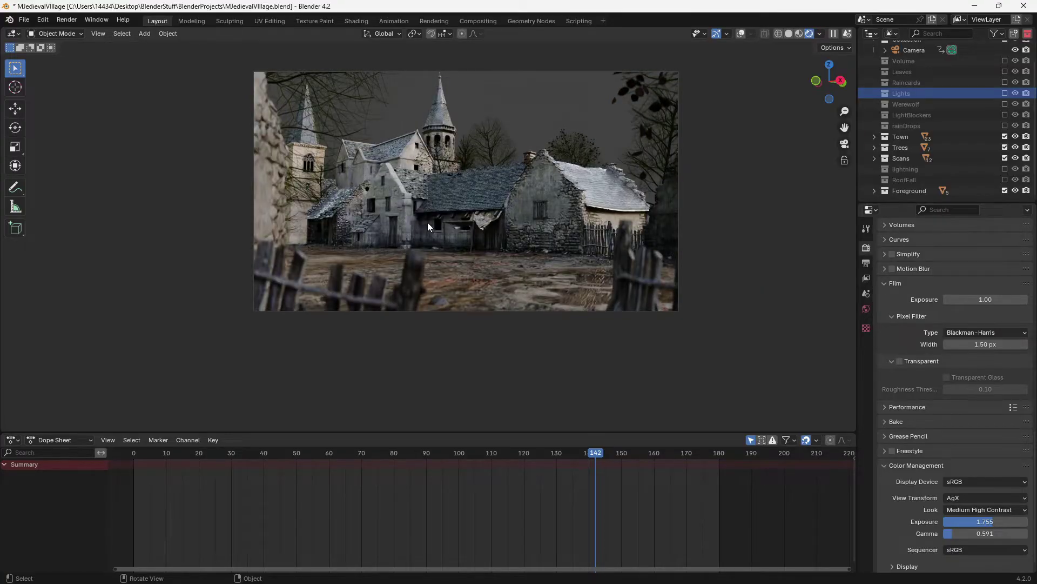
pyautogui.scroll(3, 423, 223)
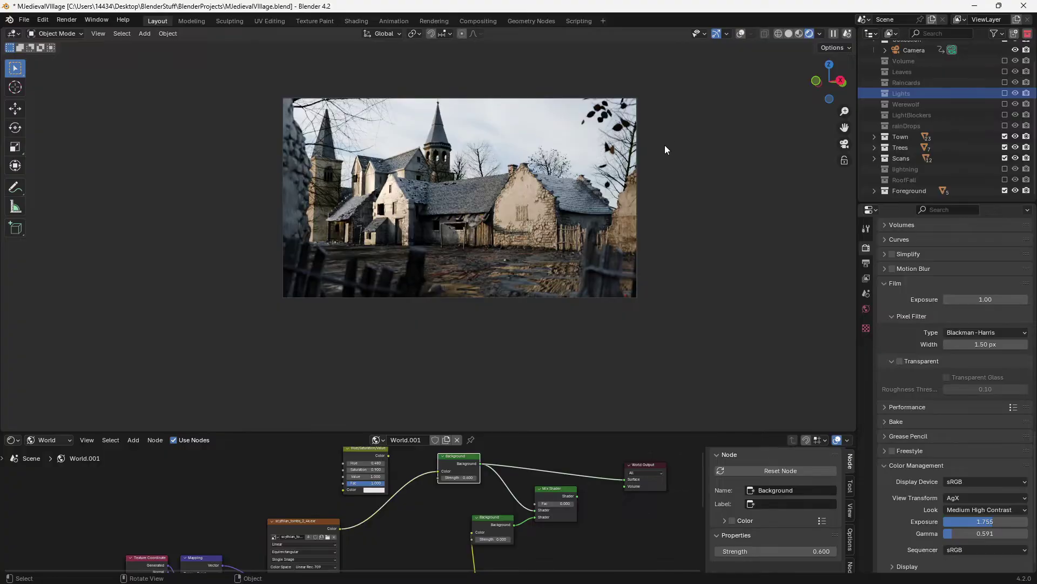
pyautogui.scroll(3, 665, 144)
# Load scythian_tombs_2_4k.exr into the Environment Texture and set Background strength to 0.1.
pyautogui.keyDown('shift'); pyautogui.moveTo(654, 142); pyautogui.dragTo(636, 185, button='middle'); pyautogui.keyUp('shift')
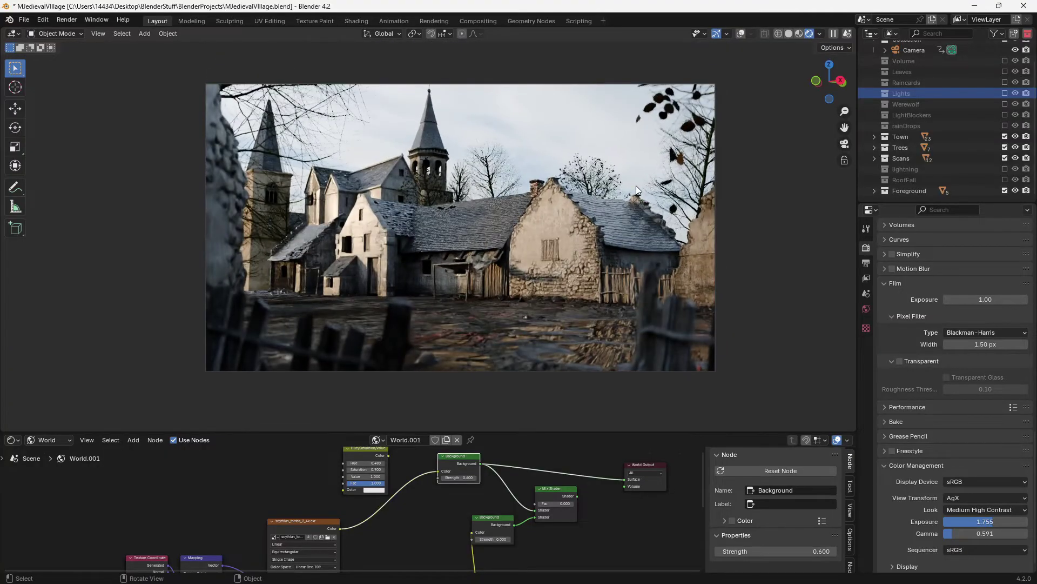
pyautogui.scroll(1, 445, 463)
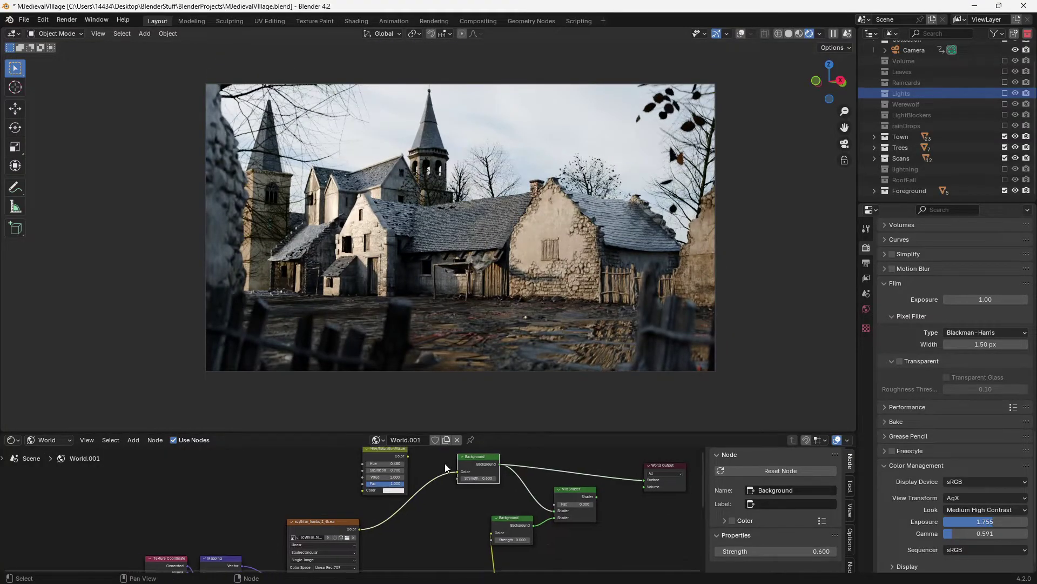
pyautogui.scroll(1, 446, 465)
pyautogui.moveTo(393, 533); pyautogui.dragTo(438, 498, button='middle')
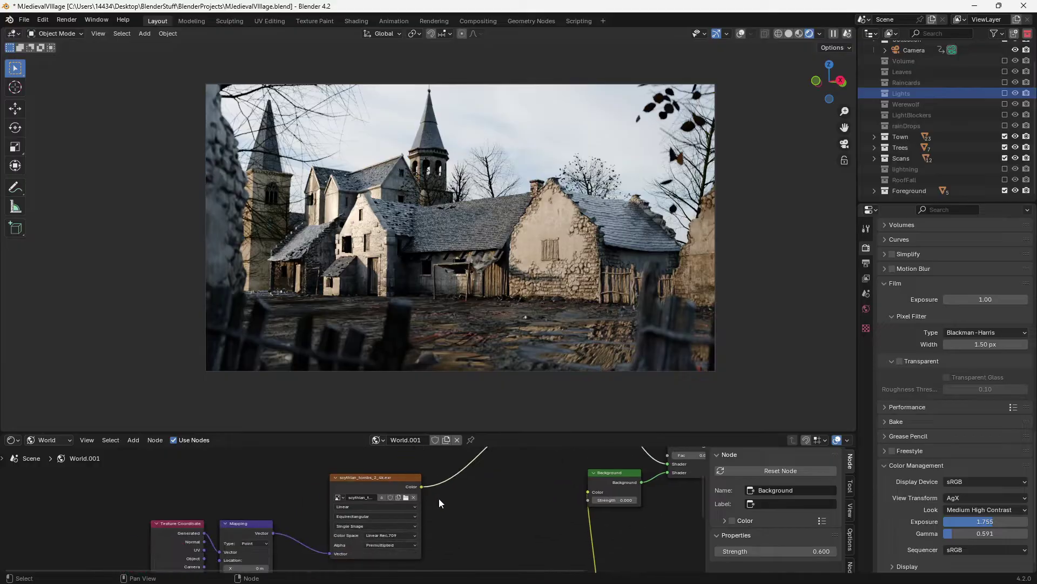
pyautogui.scroll(1, 439, 498)
pyautogui.click(415, 495)
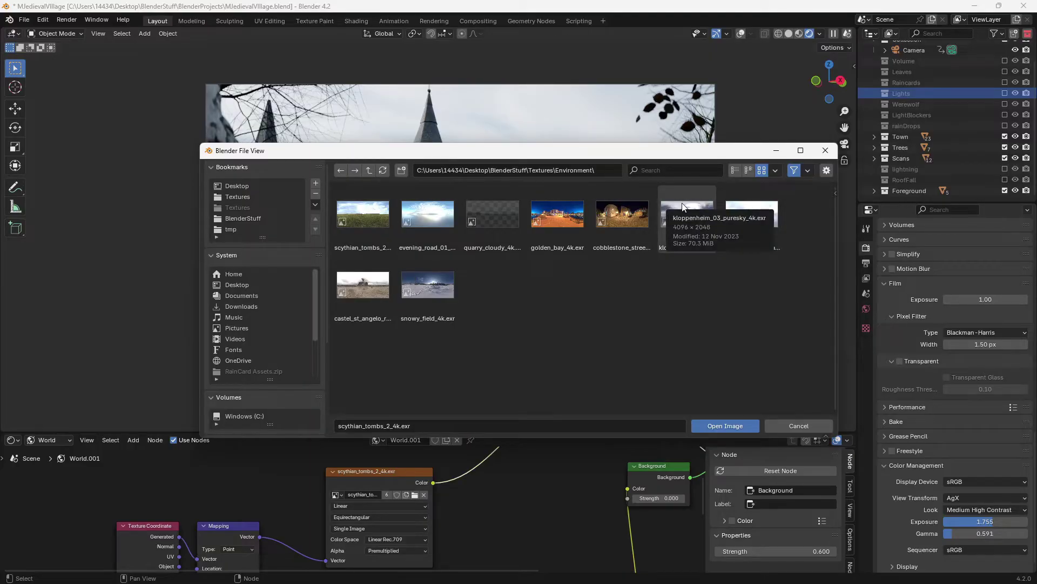
pyautogui.doubleClick(370, 220)
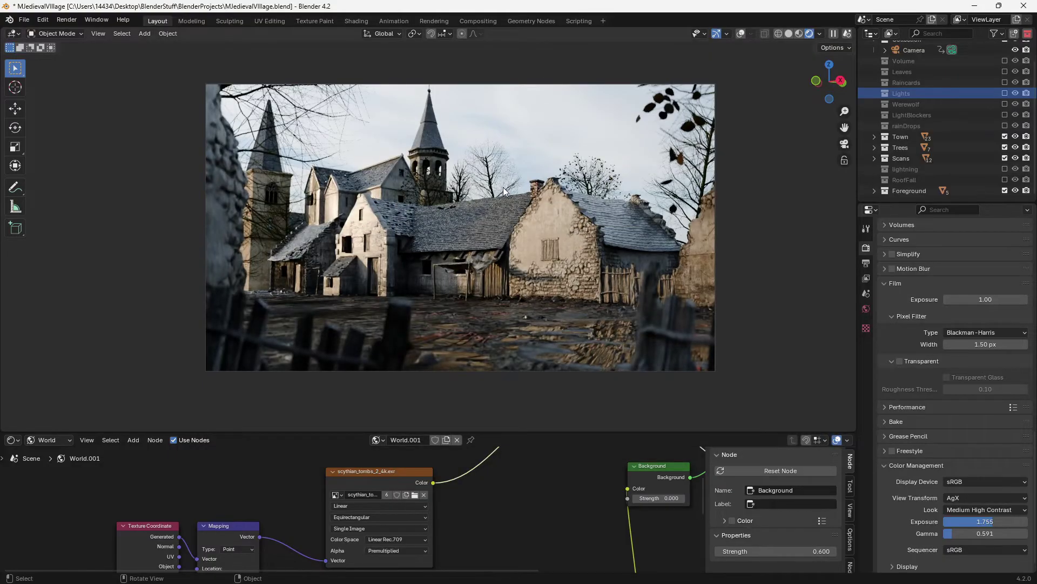
pyautogui.scroll(3, 568, 473)
pyautogui.moveTo(569, 473); pyautogui.dragTo(481, 529, button='middle')
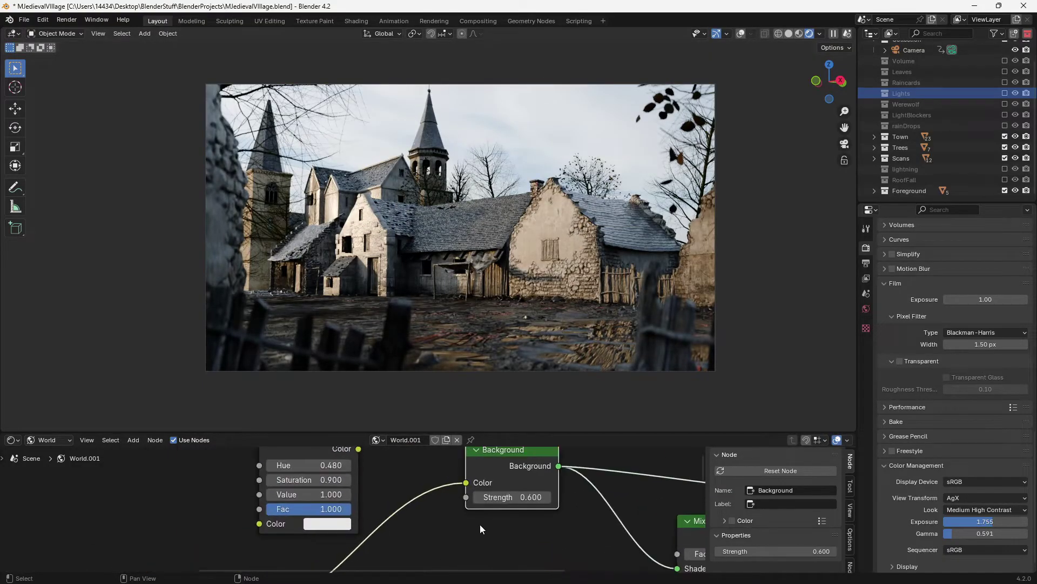
pyautogui.click(512, 498)
pyautogui.write('0.1')
# Try a bluish Background colour, then reconnect the sky image and lower strength to 0.08.
pyautogui.press('Return')
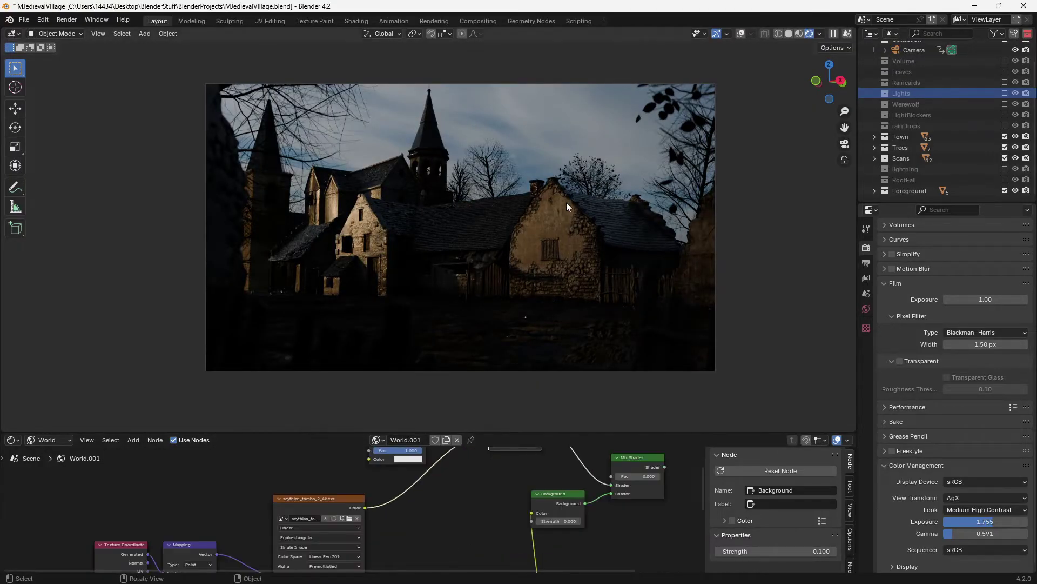
pyautogui.scroll(5, 384, 241)
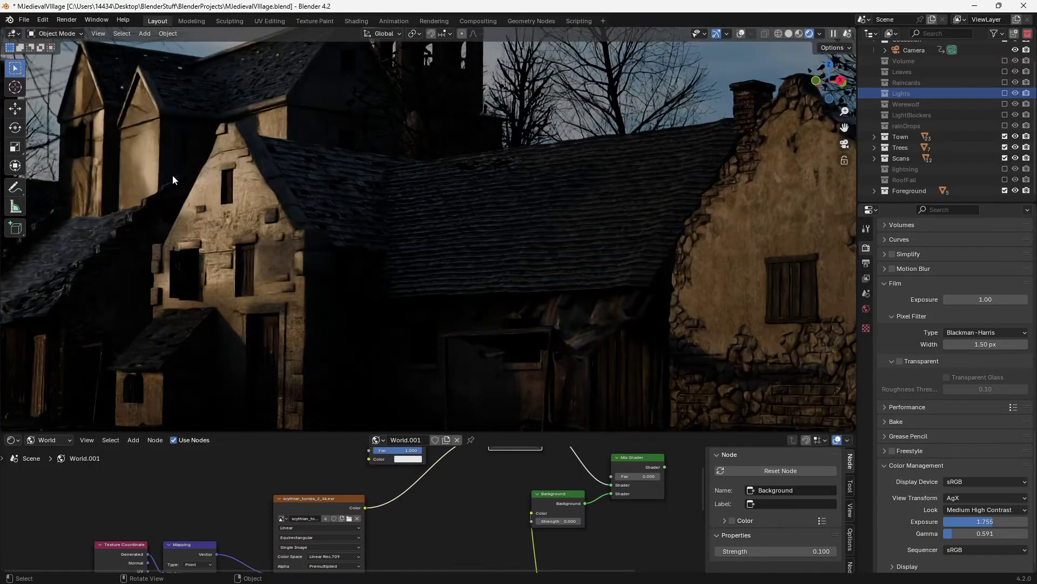
pyautogui.scroll(-3, 351, 194)
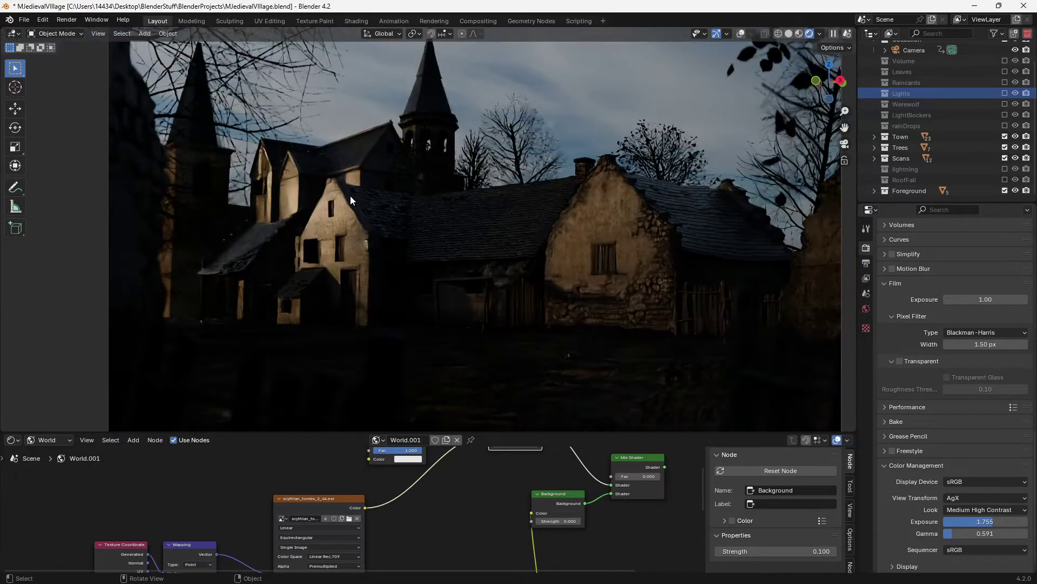
pyautogui.scroll(-2, 351, 195)
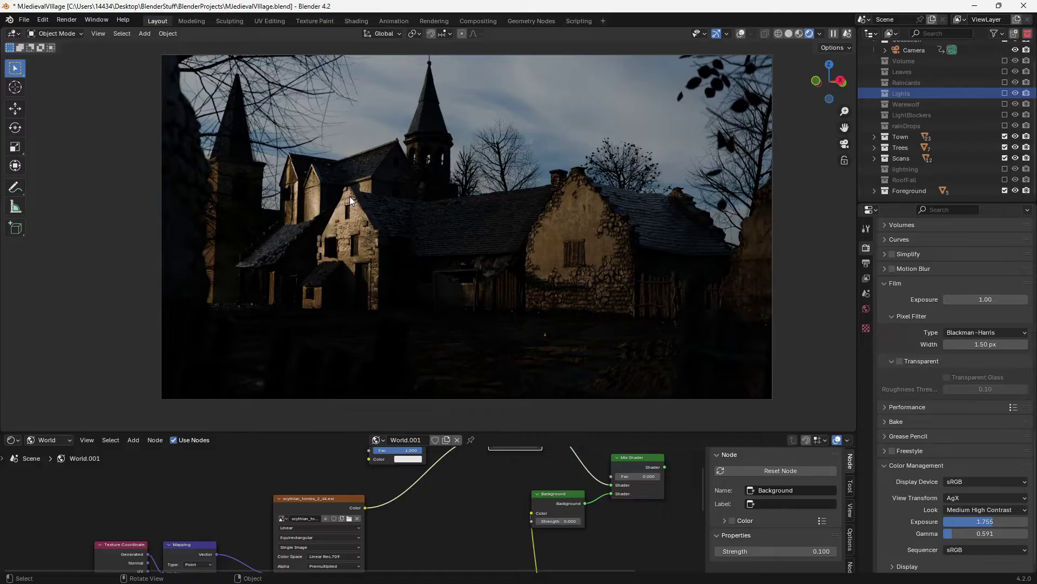
pyautogui.moveTo(481, 448); pyautogui.dragTo(417, 521, button='middle')
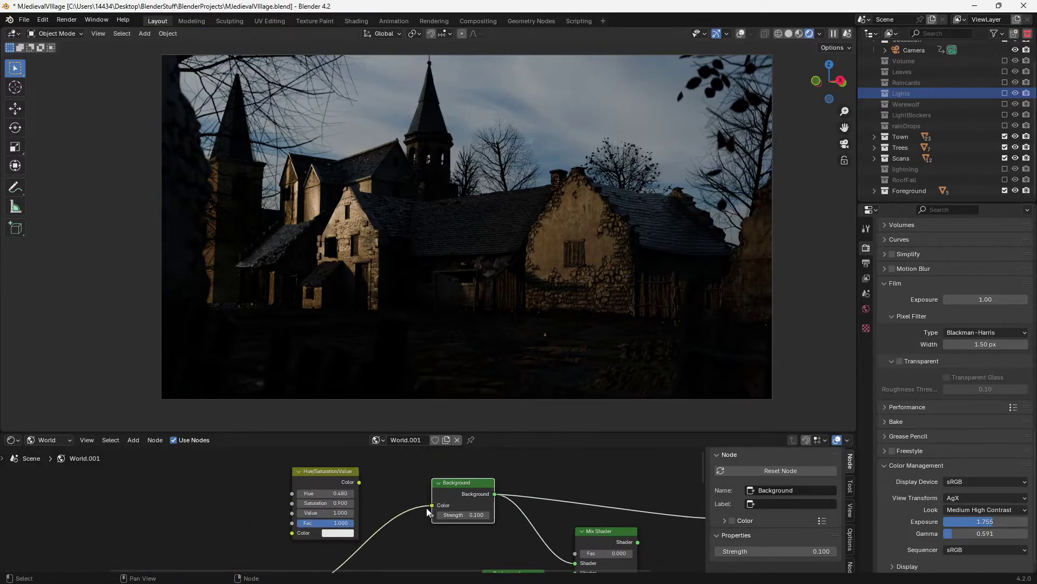
pyautogui.moveTo(291, 532)
pyautogui.mouseDown()
pyautogui.moveTo(389, 532)
pyautogui.moveTo(475, 501)
pyautogui.mouseUp()
pyautogui.click(474, 503)
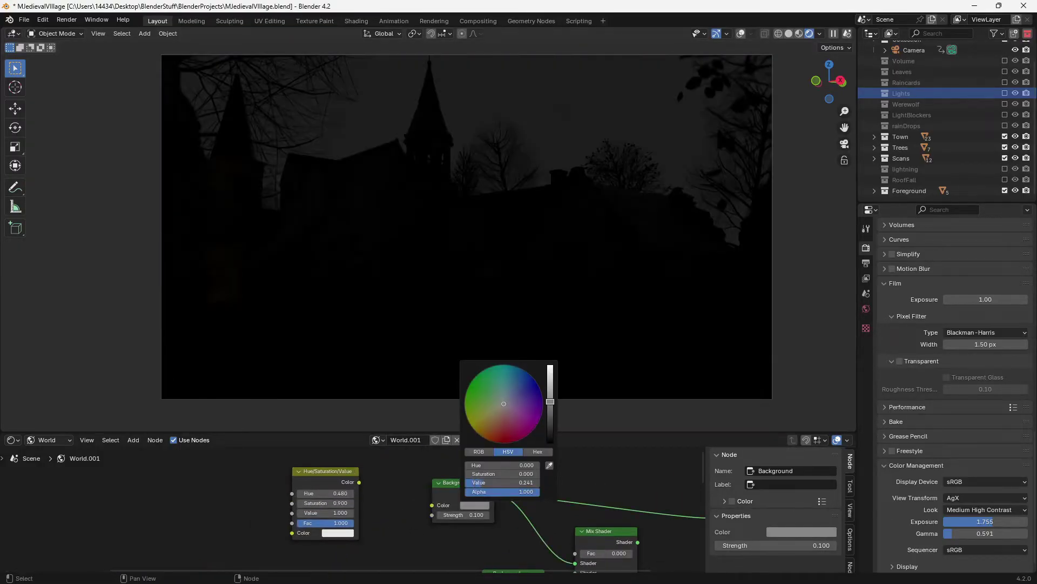
pyautogui.click(510, 398)
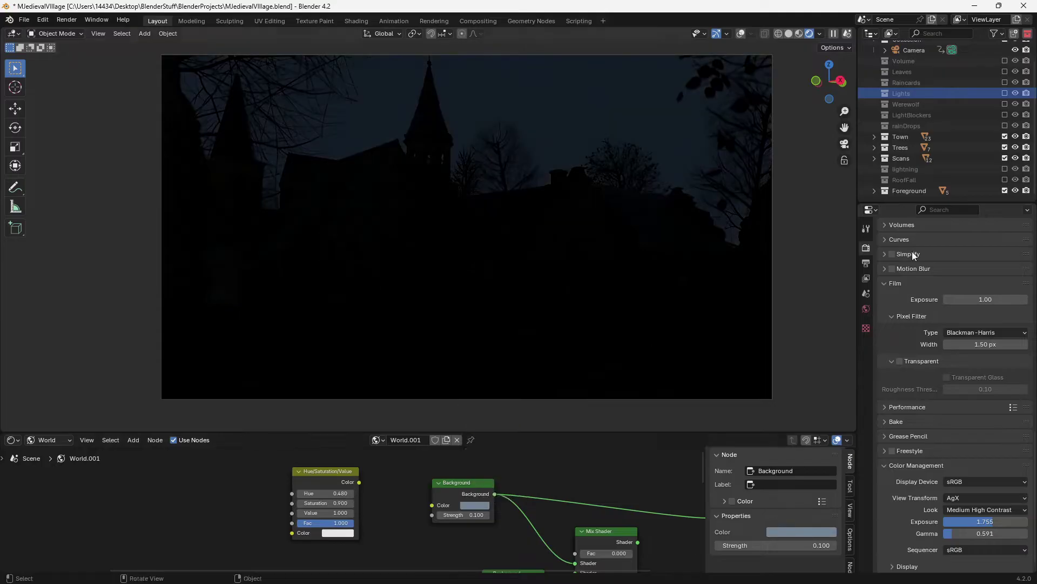
pyautogui.scroll(1, 726, 269)
pyautogui.scroll(-2, 472, 193)
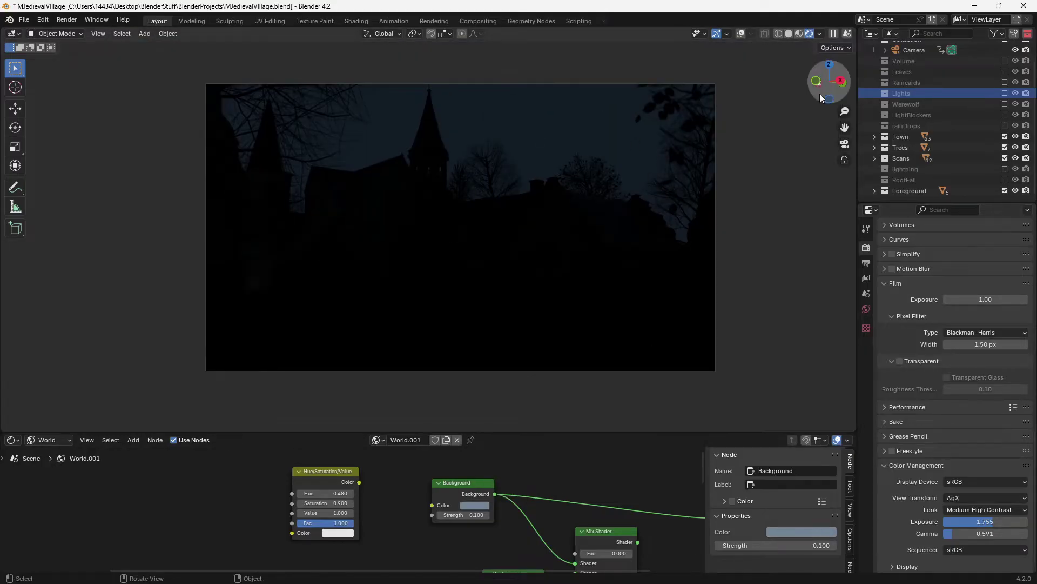
pyautogui.scroll(-2, 397, 552)
pyautogui.scroll(1, 397, 550)
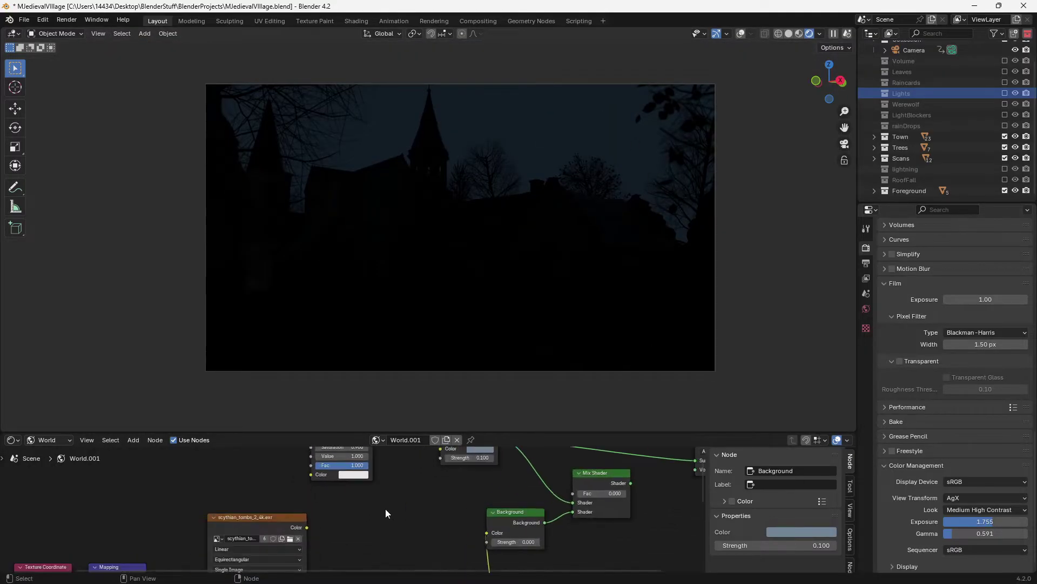
pyautogui.moveTo(305, 559)
pyautogui.mouseDown()
pyautogui.moveTo(440, 480)
pyautogui.moveTo(418, 490)
pyautogui.mouseUp()
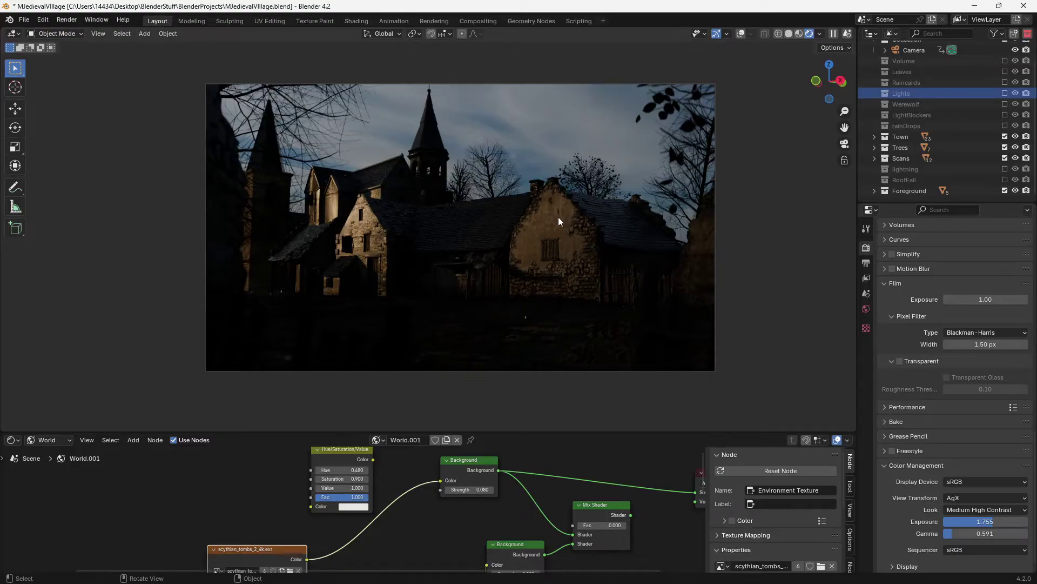
pyautogui.moveTo(248, 499); pyautogui.dragTo(284, 493, button='middle')
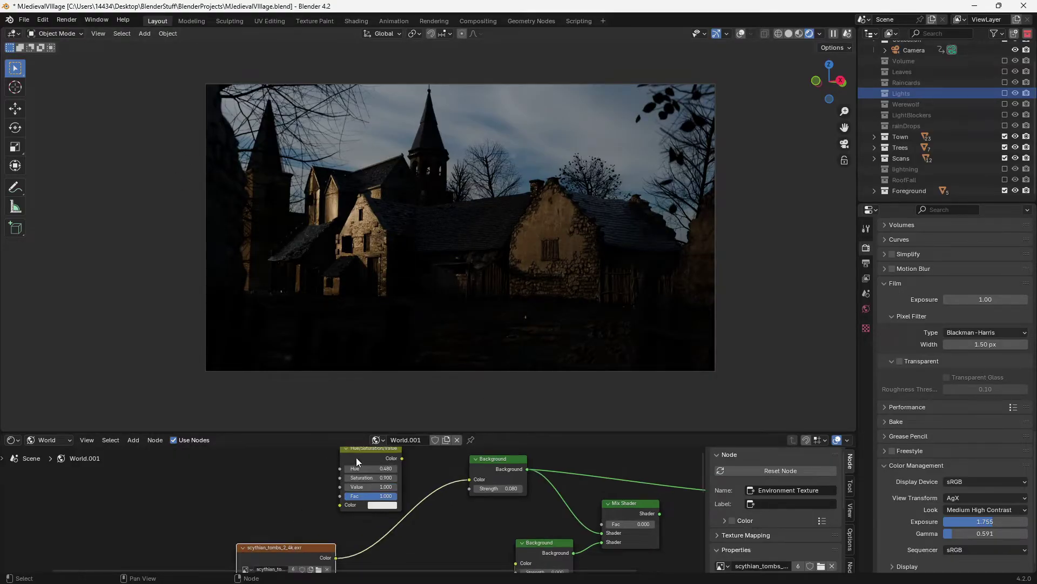
# Reposition Hue/Saturation/Value, restore saturation to 0.9, and remove the Mix Shader.
pyautogui.moveTo(356, 461); pyautogui.dragTo(386, 493)
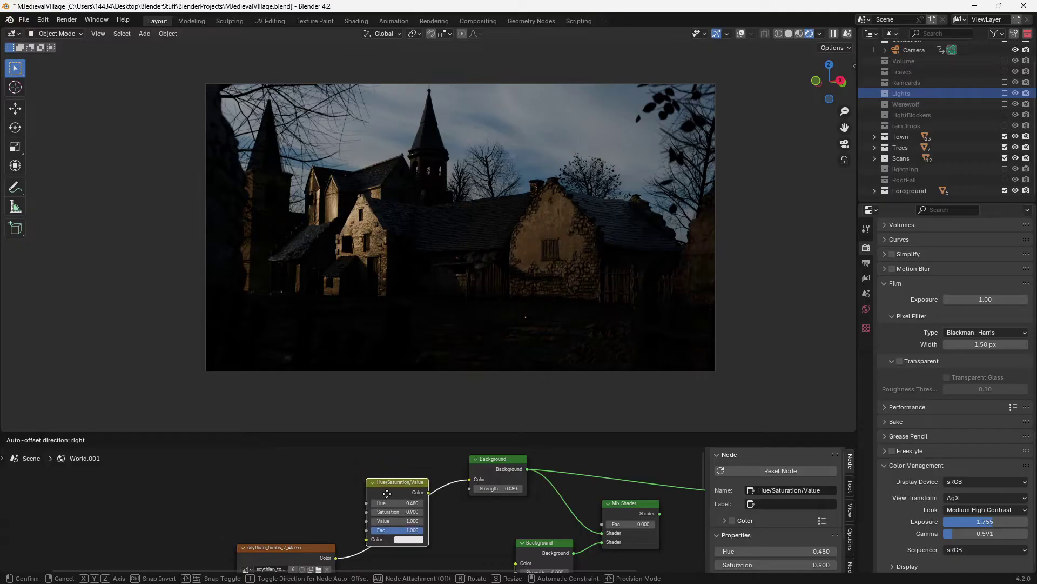
pyautogui.scroll(1, 389, 491)
pyautogui.scroll(1, 401, 482)
pyautogui.scroll(1, 414, 473)
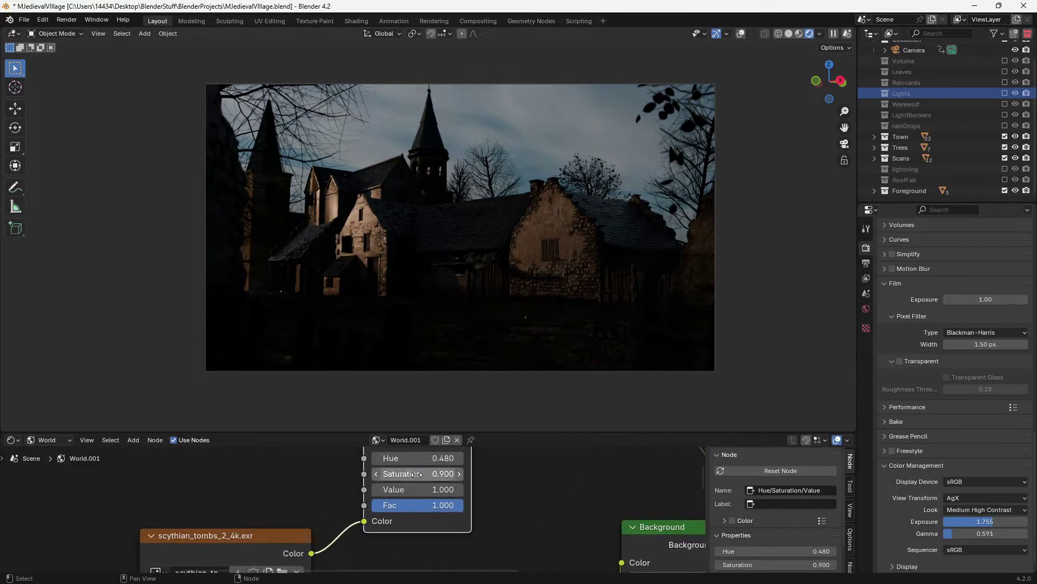
pyautogui.moveTo(415, 474); pyautogui.dragTo(341, 474)
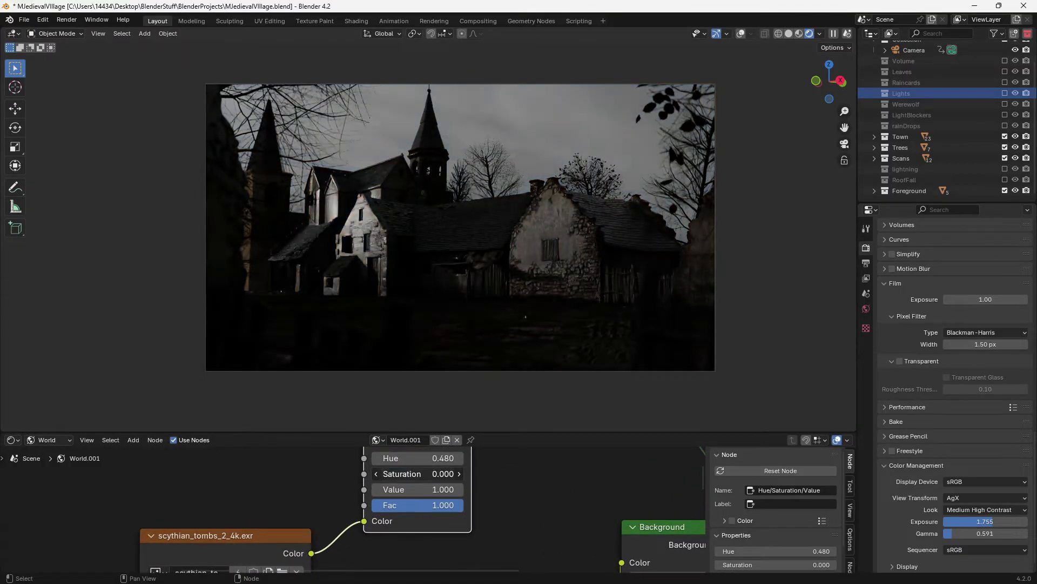
pyautogui.doubleClick(414, 474)
pyautogui.write('0.9')
pyautogui.press('Return')
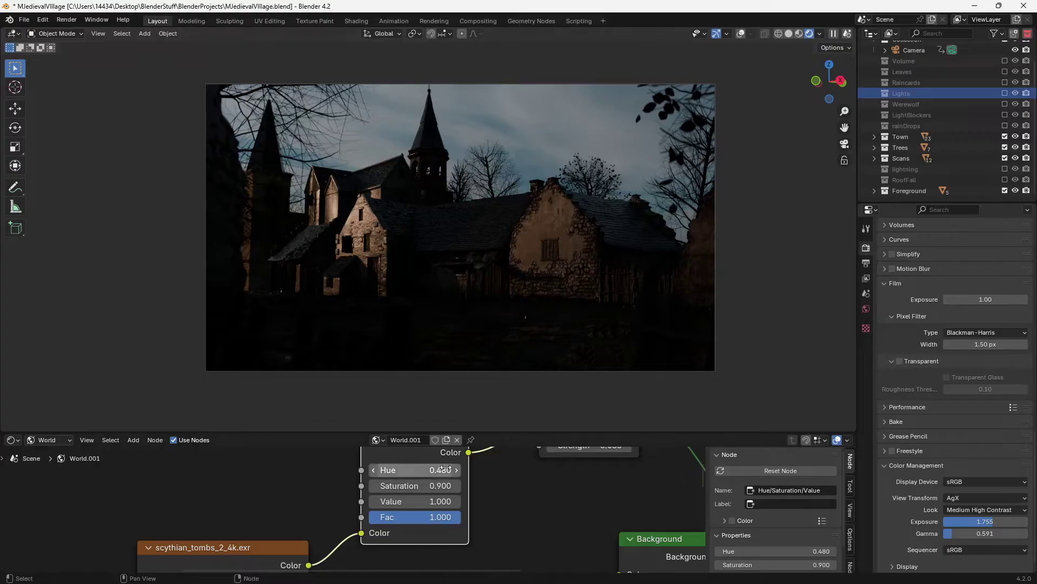
pyautogui.scroll(-2, 430, 484)
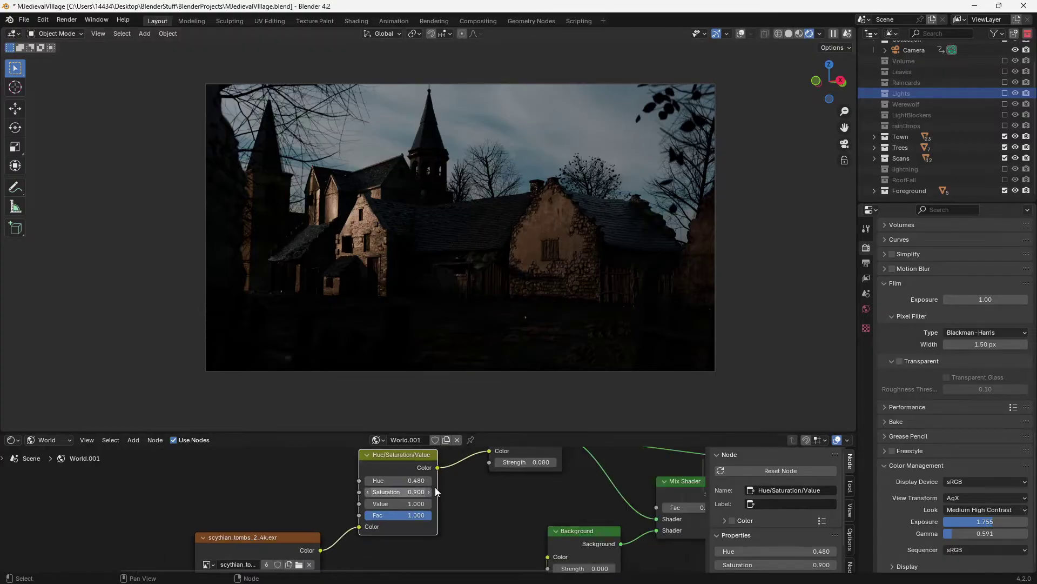
pyautogui.scroll(-2, 430, 485)
pyautogui.keyDown('ctrl'); pyautogui.scroll(-3, 464, 486); pyautogui.keyUp('ctrl')
pyautogui.hotkey('ctrl', 'z')
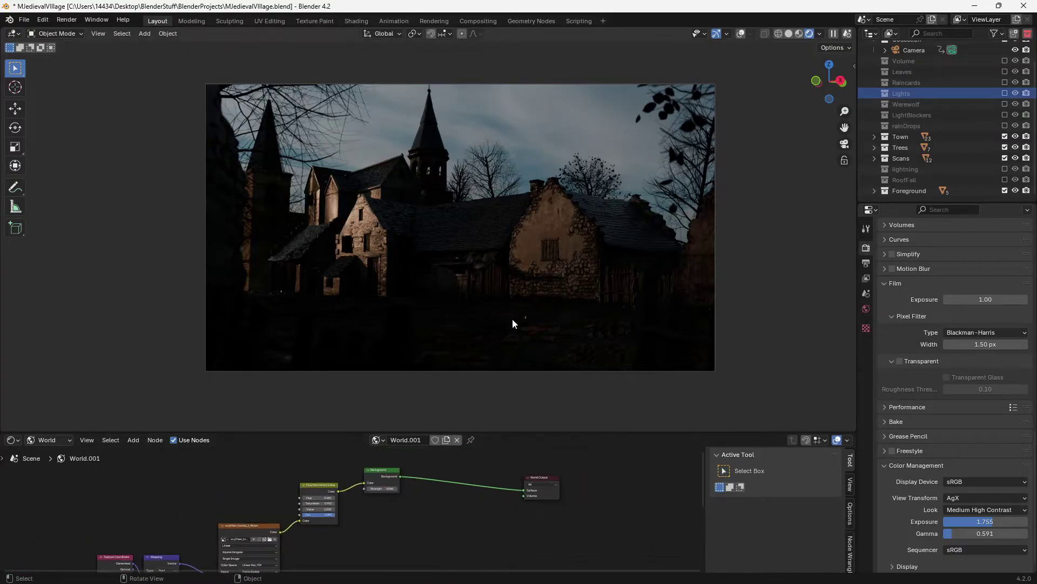
pyautogui.scroll(2, 573, 191)
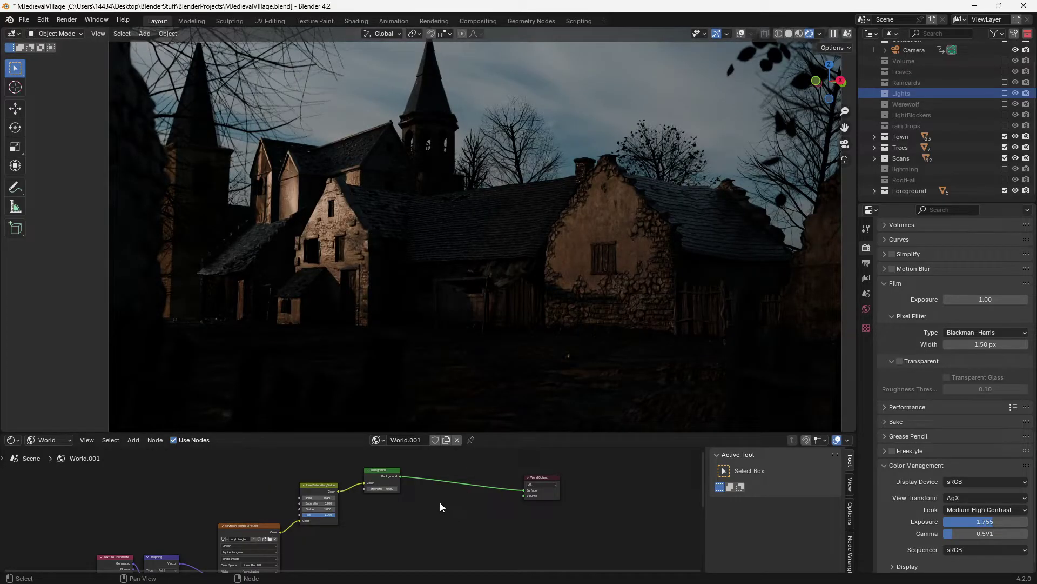
# Move the Background node, enlarge the node editor, and place a duplicate Background below.
pyautogui.click(392, 480)
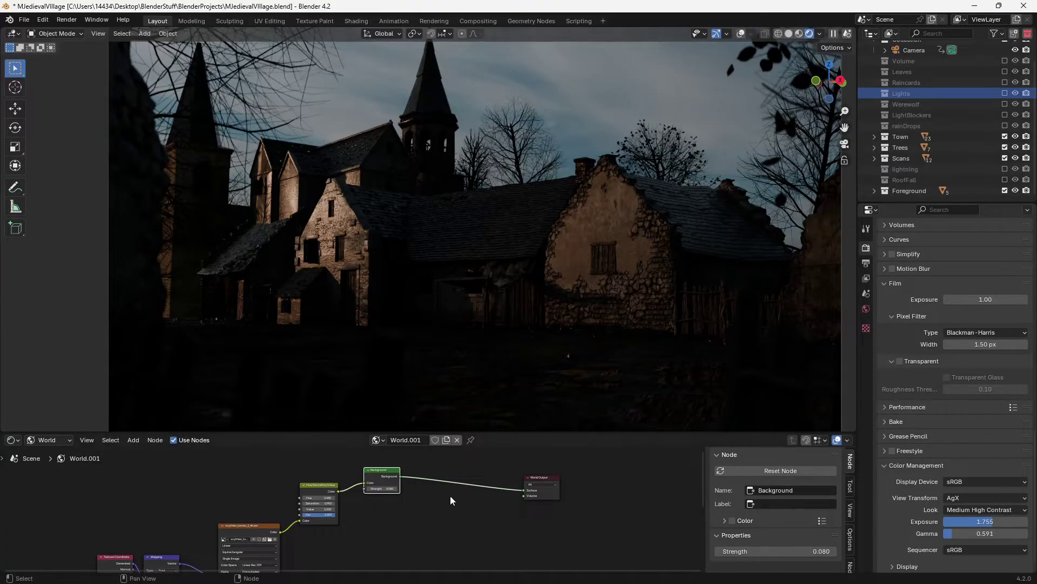
pyautogui.scroll(2, 451, 495)
pyautogui.press('g')
pyautogui.click(432, 460)
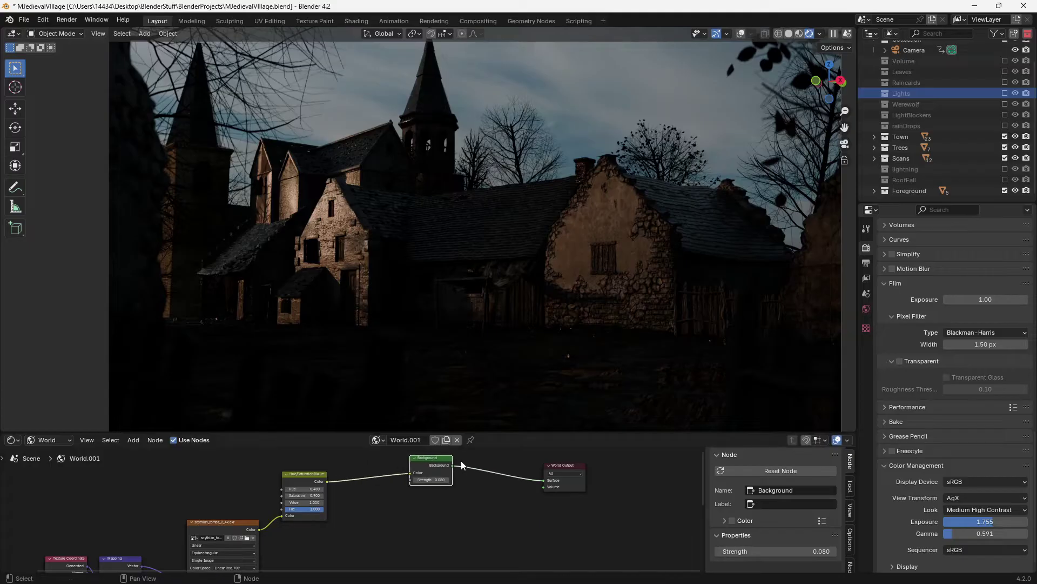
pyautogui.scroll(2, 462, 461)
pyautogui.moveTo(429, 433); pyautogui.dragTo(435, 325)
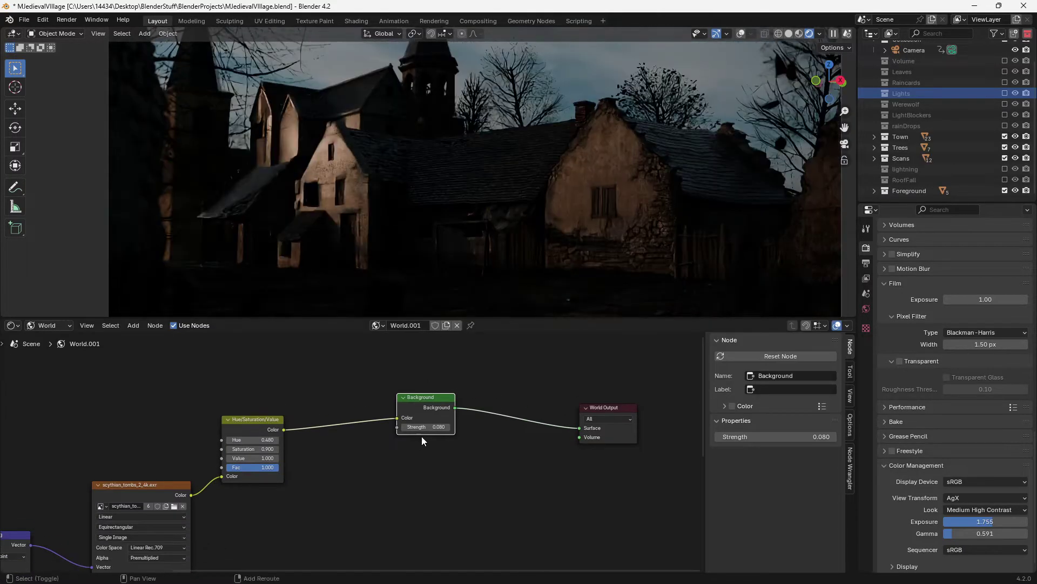
pyautogui.hotkey('shift', 'd')
pyautogui.click(447, 469)
# Join both Backgrounds through a Mix Shader and duplicate the sky texture and mapping nodes.
pyautogui.keyDown('shift'); pyautogui.click(442, 405); pyautogui.keyUp('shift')
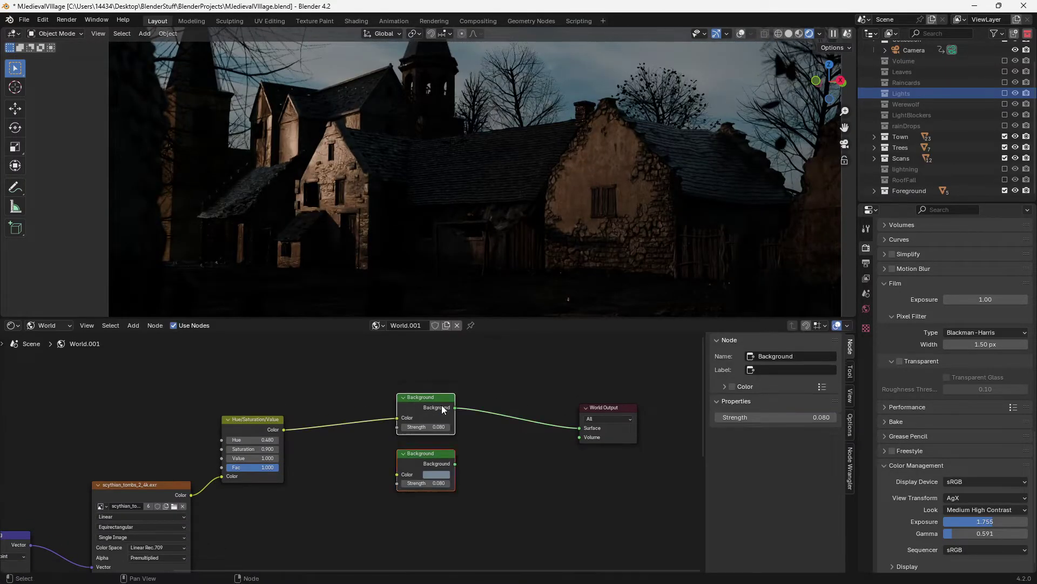
pyautogui.hotkey('ctrl', '0')
pyautogui.scroll(-1, 435, 507)
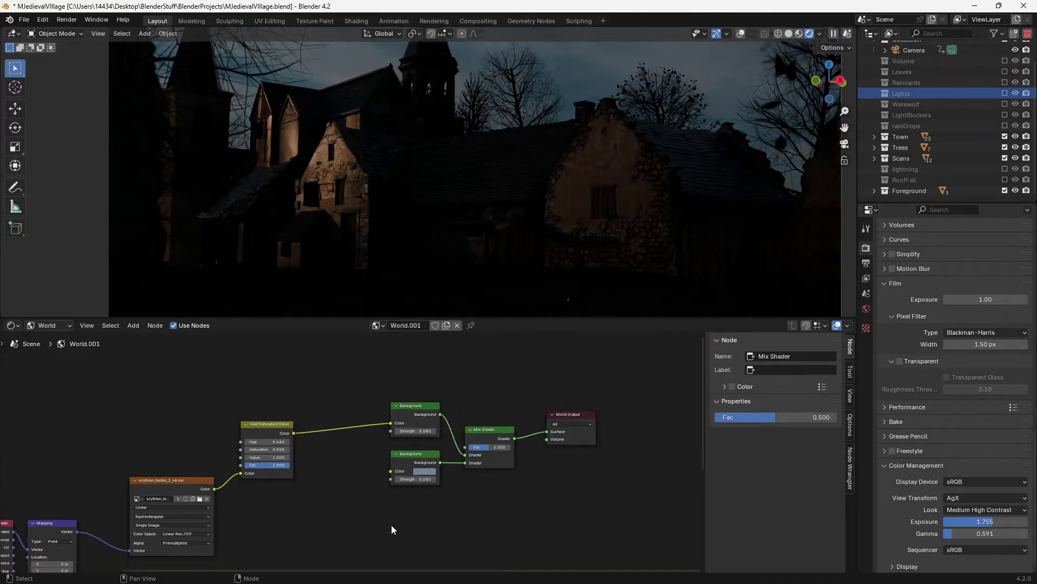
pyautogui.hotkey('shift', 'd')
pyautogui.click(369, 471)
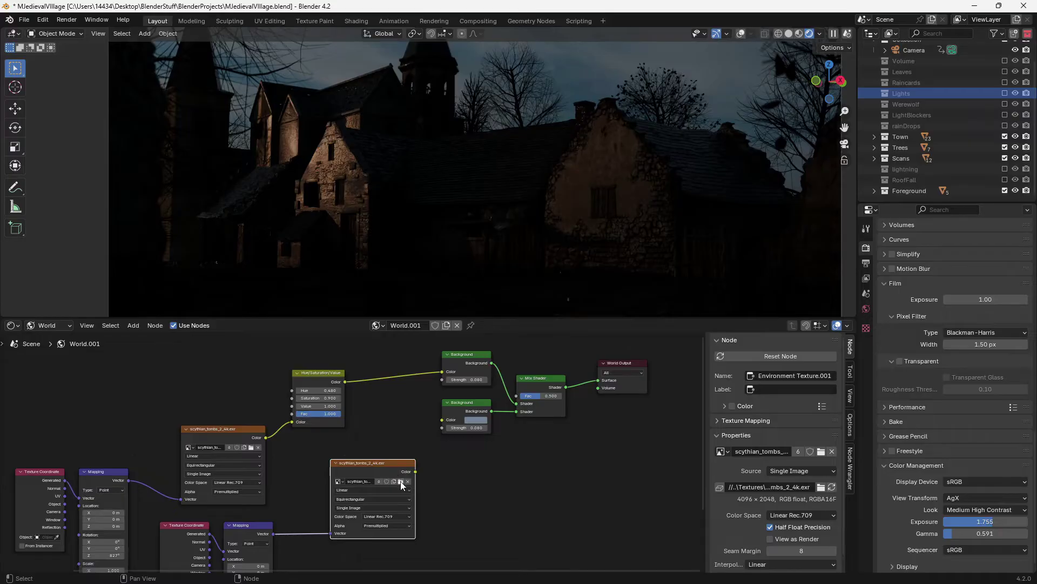
# Load kloppenheim_02_4k.exr into the copied texture and link it to the lower Background.
pyautogui.click(401, 481)
pyautogui.doubleClick(330, 324)
pyautogui.scroll(2, 365, 479)
pyautogui.moveTo(365, 479); pyautogui.dragTo(369, 476, button='middle')
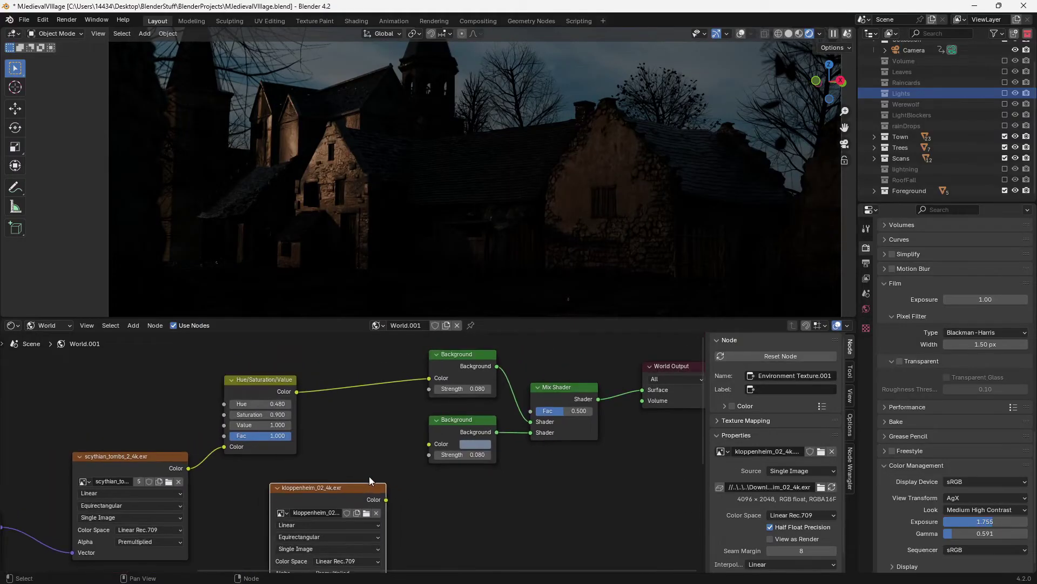
pyautogui.scroll(1, 369, 480)
pyautogui.moveTo(396, 518); pyautogui.dragTo(432, 456)
pyautogui.moveTo(585, 403); pyautogui.dragTo(348, 474, button='middle')
pyautogui.scroll(-3, 543, 123)
# Set the Mix Shader factor to 1, then preview the top Background and the mix result.
pyautogui.moveTo(466, 447); pyautogui.dragTo(504, 446)
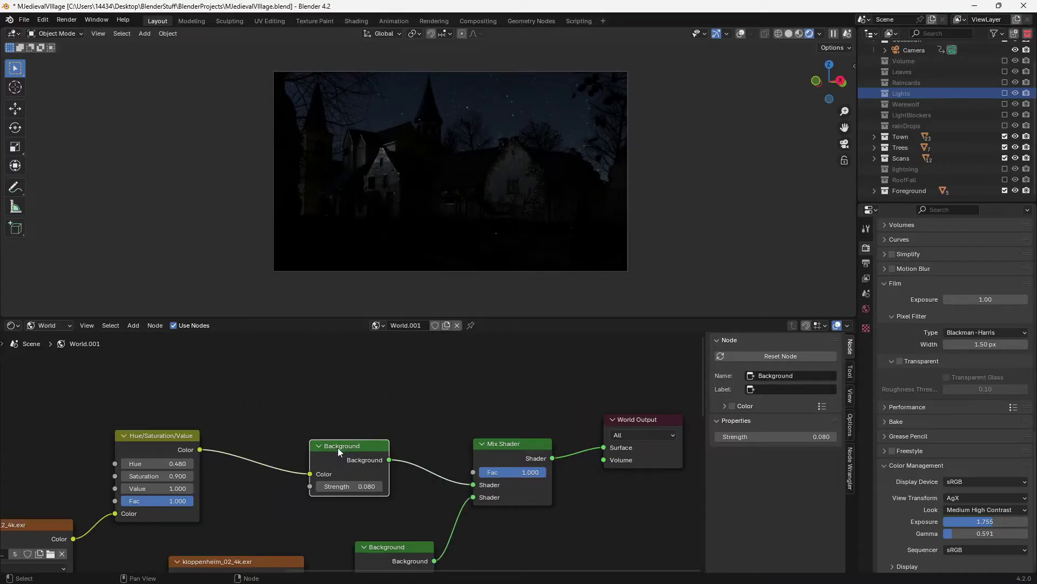
pyautogui.keyDown('ctrl'); pyautogui.keyDown('shift'); pyautogui.click(338, 448); pyautogui.keyUp('shift'); pyautogui.keyUp('ctrl')
pyautogui.keyDown('ctrl'); pyautogui.keyDown('shift'); pyautogui.click(476, 500); pyautogui.keyUp('shift'); pyautogui.keyUp('ctrl')
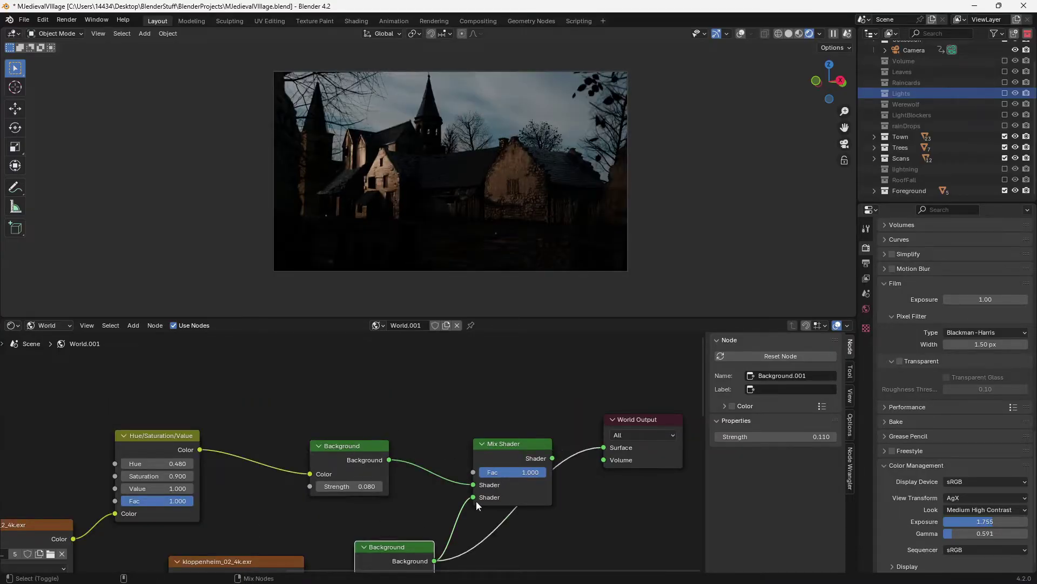
# Add a Light Path node driving Mix Shader Fac via Is Camera Ray, then select the top Background.
pyautogui.moveTo(525, 448); pyautogui.dragTo(513, 493, button='middle')
pyautogui.hotkey('shift', 'a')
pyautogui.click(398, 364)
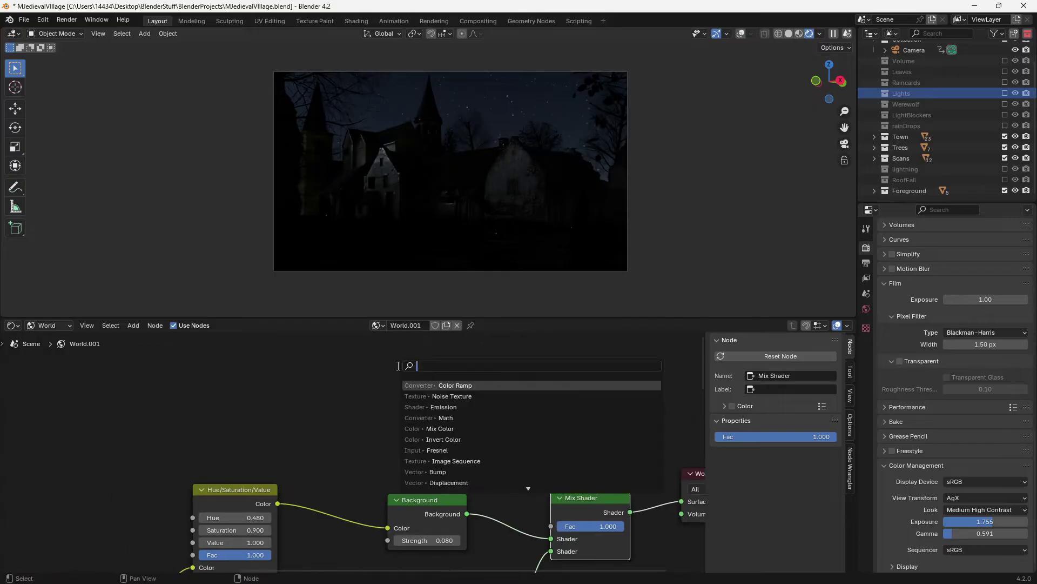
pyautogui.write('li')
pyautogui.click(413, 385)
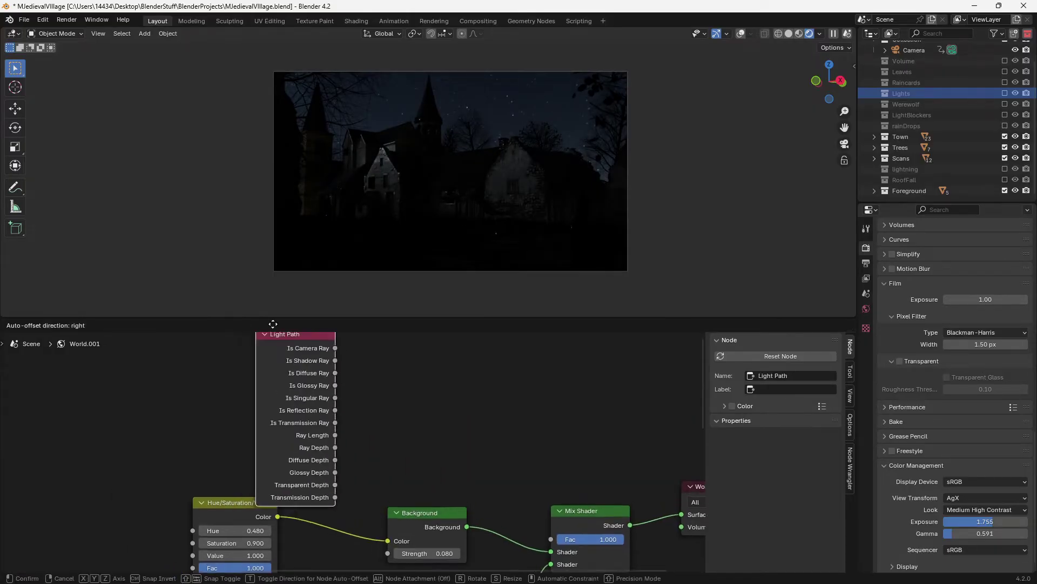
pyautogui.click(311, 367)
pyautogui.scroll(-2, 310, 367)
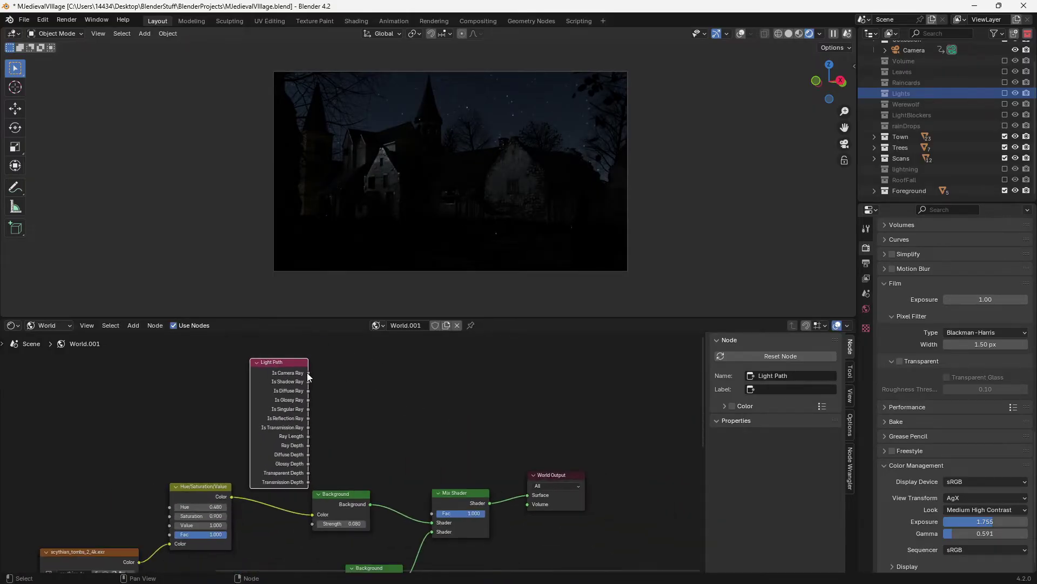
pyautogui.moveTo(308, 373); pyautogui.dragTo(434, 513)
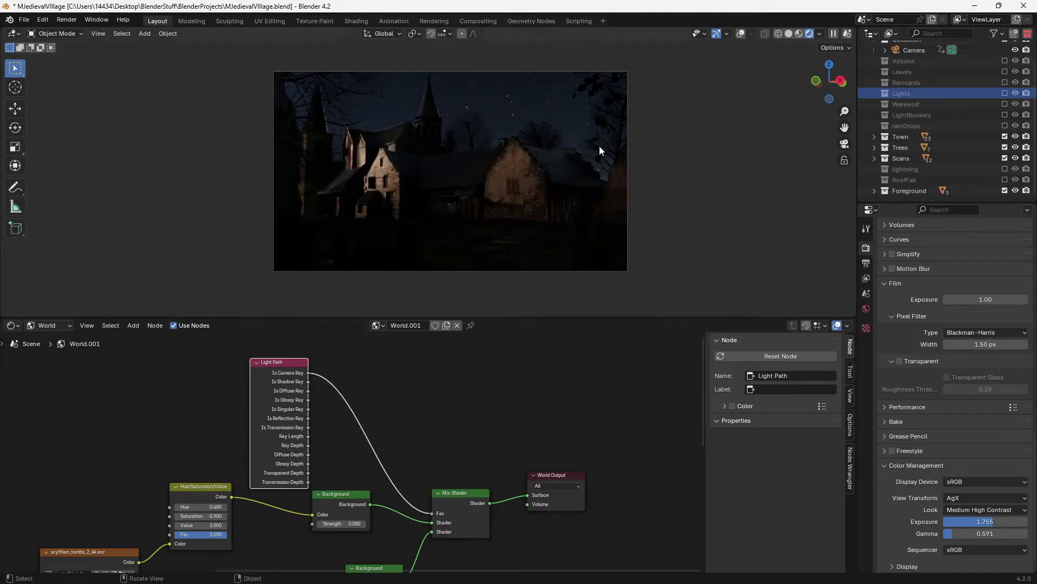
pyautogui.moveTo(343, 493); pyautogui.dragTo(387, 384, button='middle')
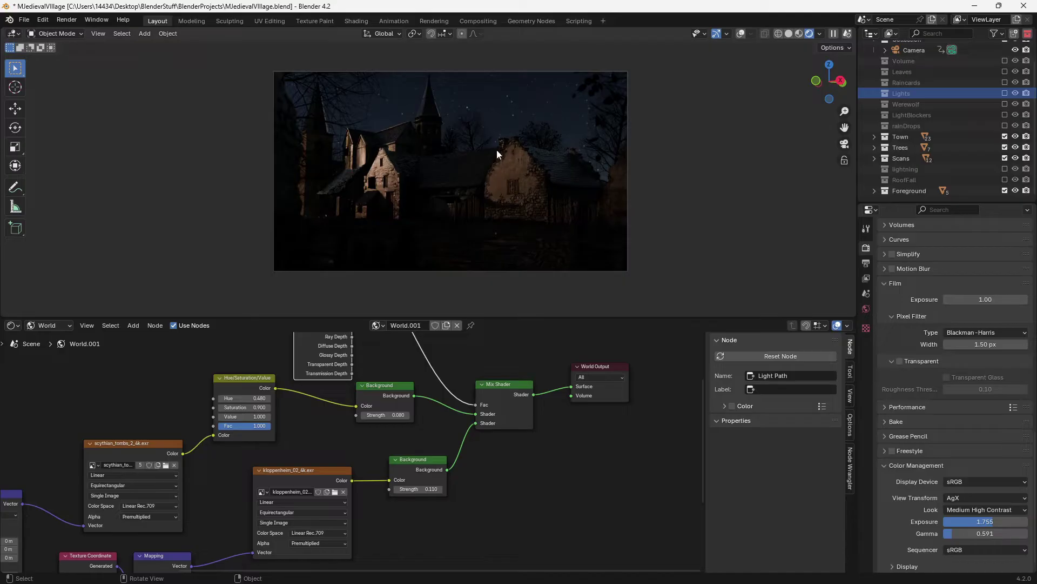
pyautogui.moveTo(376, 443); pyautogui.dragTo(364, 488, button='middle')
pyautogui.click(370, 441)
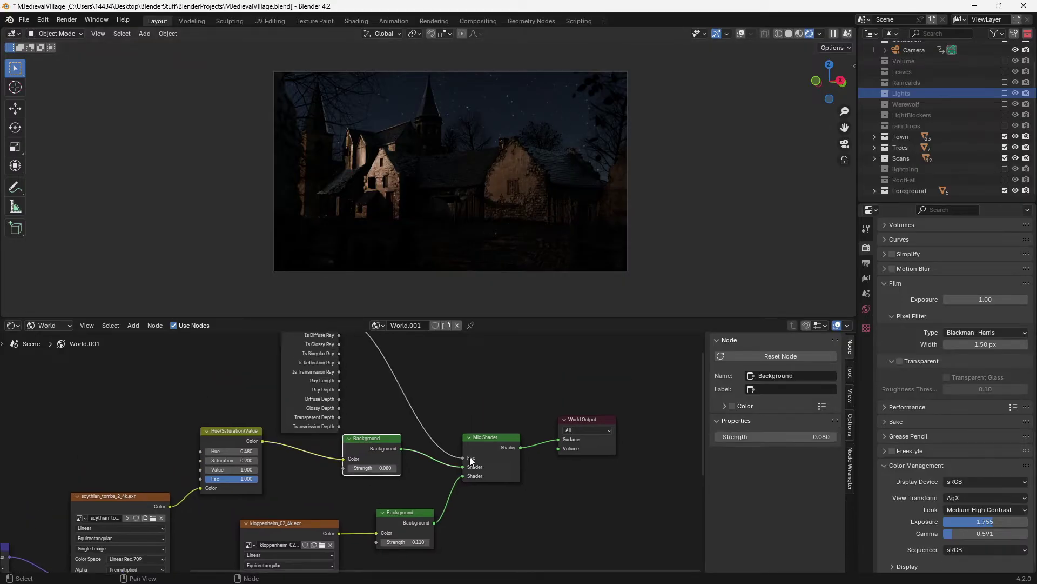
# Orbit in close around a village house and turn on the viewport overlays.
pyautogui.moveTo(438, 180); pyautogui.dragTo(552, 190, button='middle')
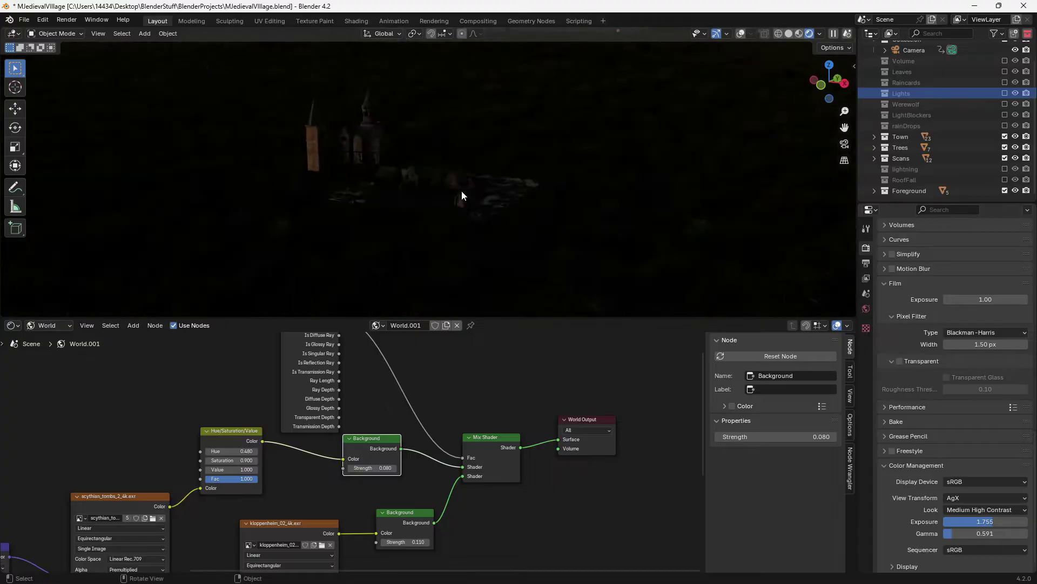
pyautogui.scroll(6, 447, 184)
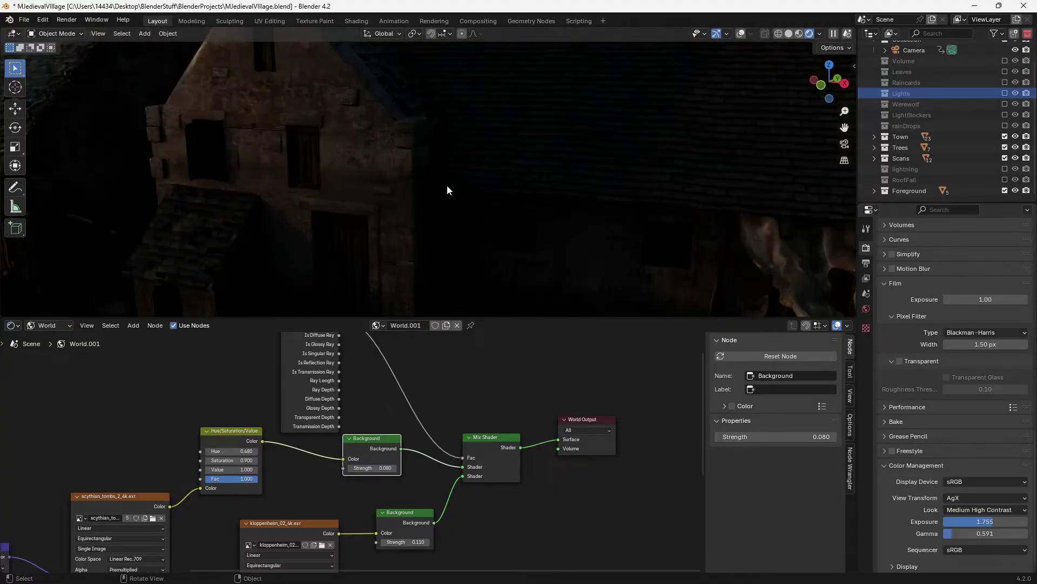
pyautogui.moveTo(446, 185); pyautogui.dragTo(443, 205, button='middle')
pyautogui.scroll(-5, 453, 184)
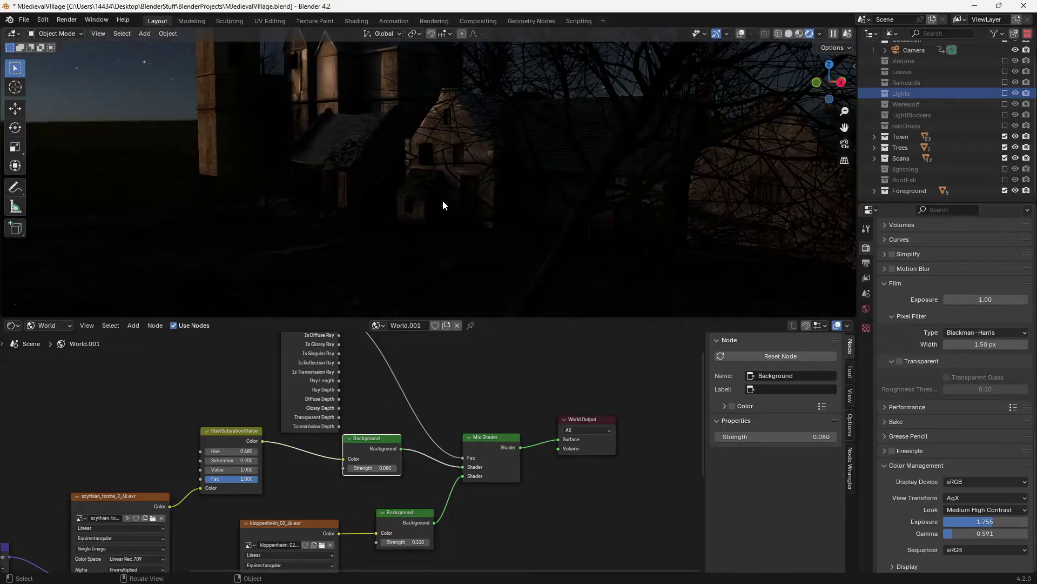
pyautogui.scroll(2, 443, 202)
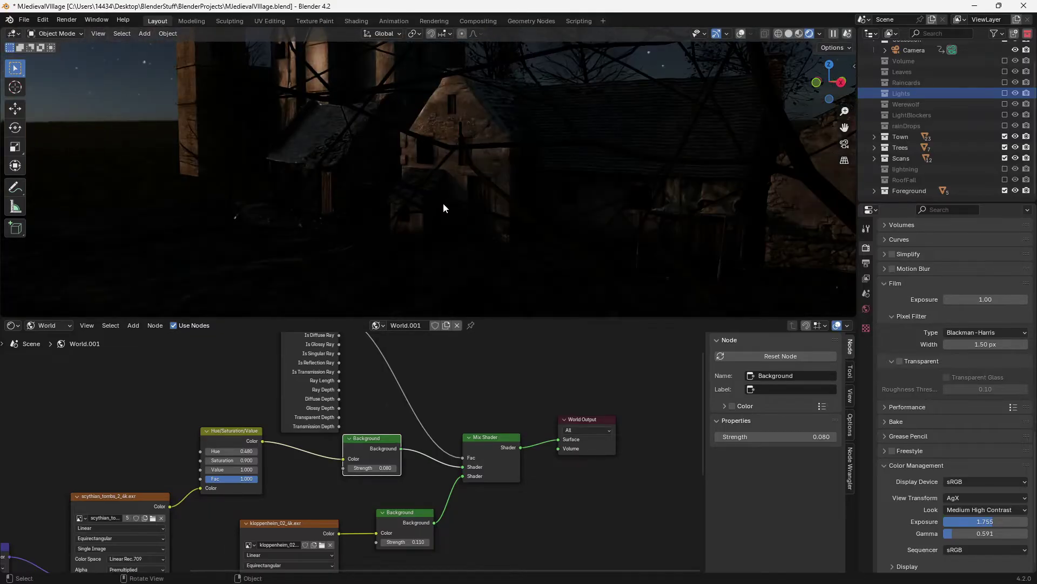
pyautogui.scroll(3, 444, 203)
pyautogui.moveTo(443, 204)
pyautogui.mouseDown(button='middle')
pyautogui.moveTo(508, 211)
pyautogui.moveTo(413, 142)
pyautogui.mouseUp(button='middle')
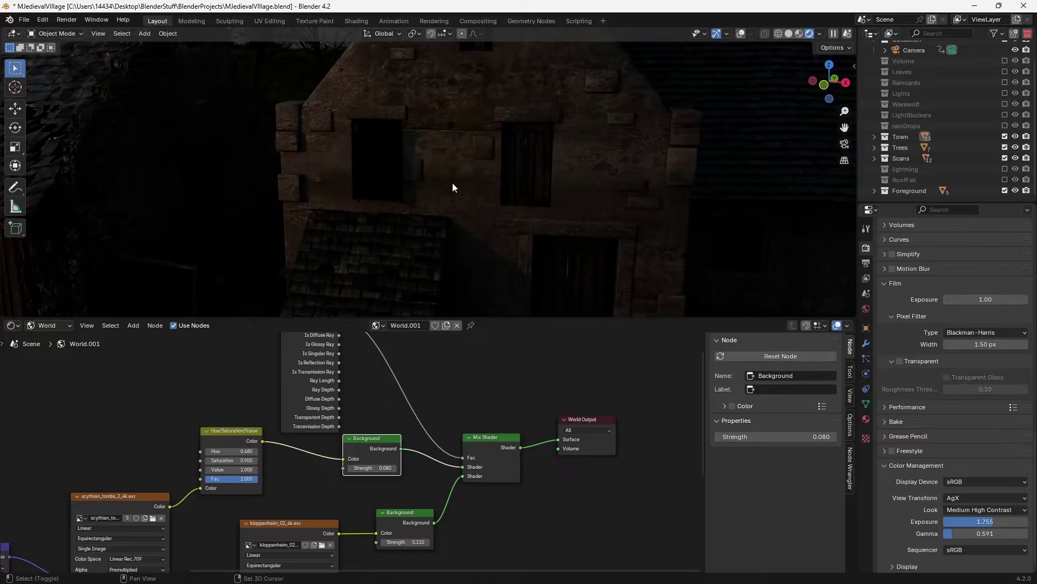
pyautogui.scroll(2, 452, 183)
pyautogui.click(740, 33)
pyautogui.scroll(-2, 265, 237)
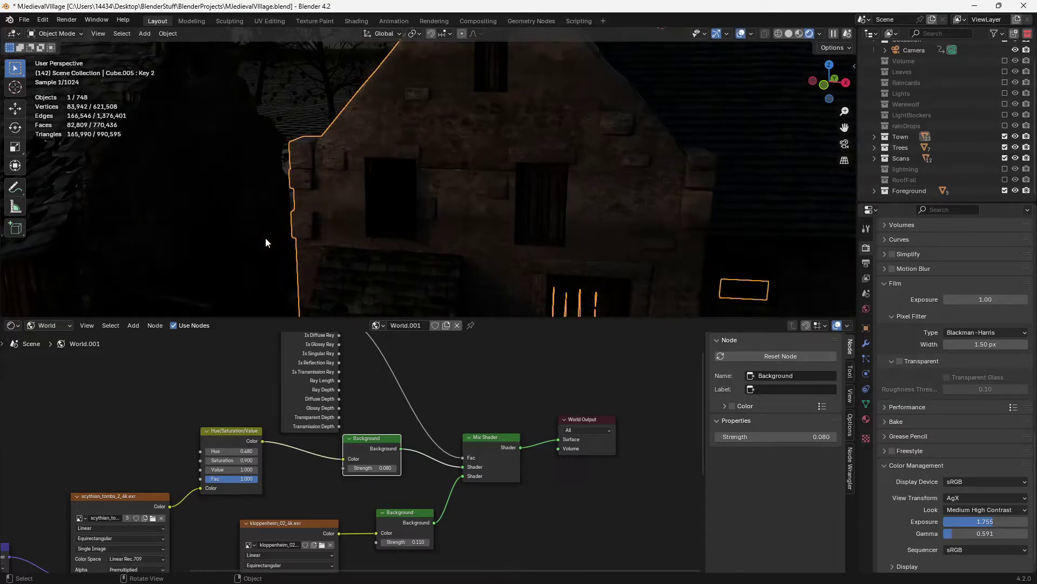
pyautogui.hotkey('shift', 'a')
pyautogui.moveTo(212, 254)
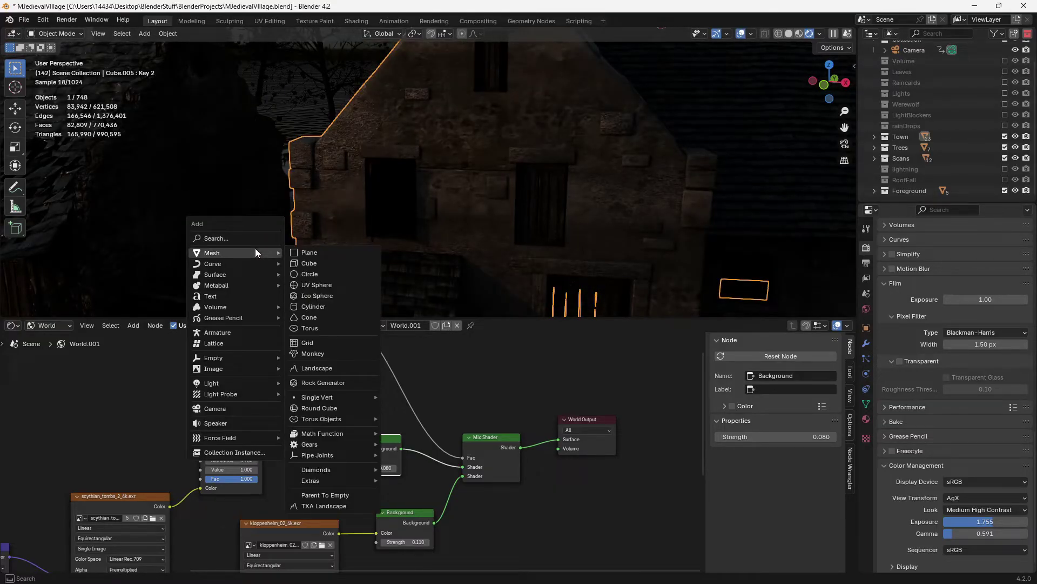
# Add a point light, then lower it along Z and shift it along Y.
pyautogui.moveTo(211, 383)
pyautogui.click(336, 383)
pyautogui.scroll(-3, 382, 177)
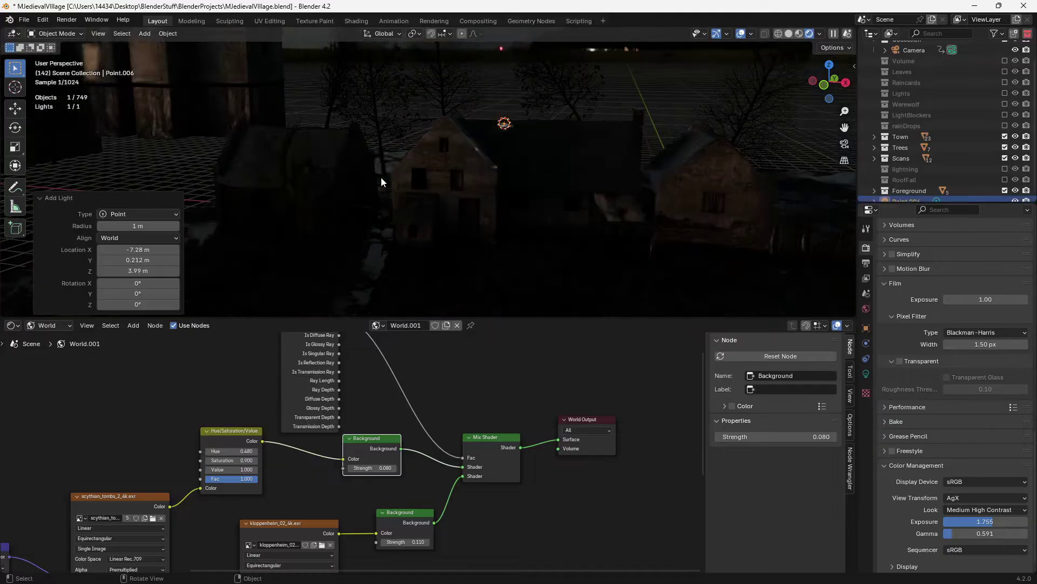
pyautogui.press('g')
pyautogui.press('z')
pyautogui.click(527, 157)
pyautogui.press('g')
pyautogui.press('y')
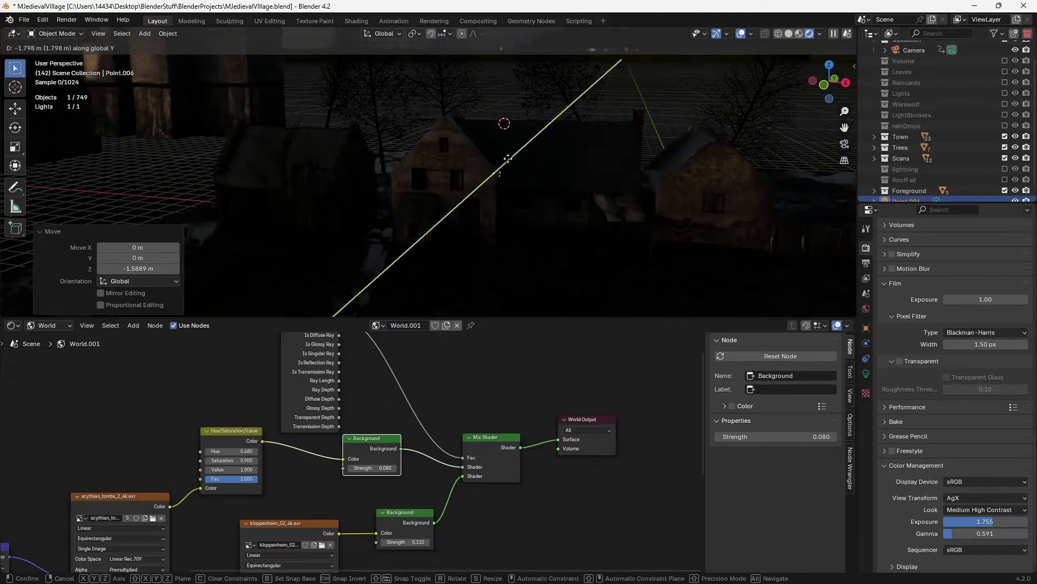
pyautogui.click(454, 175)
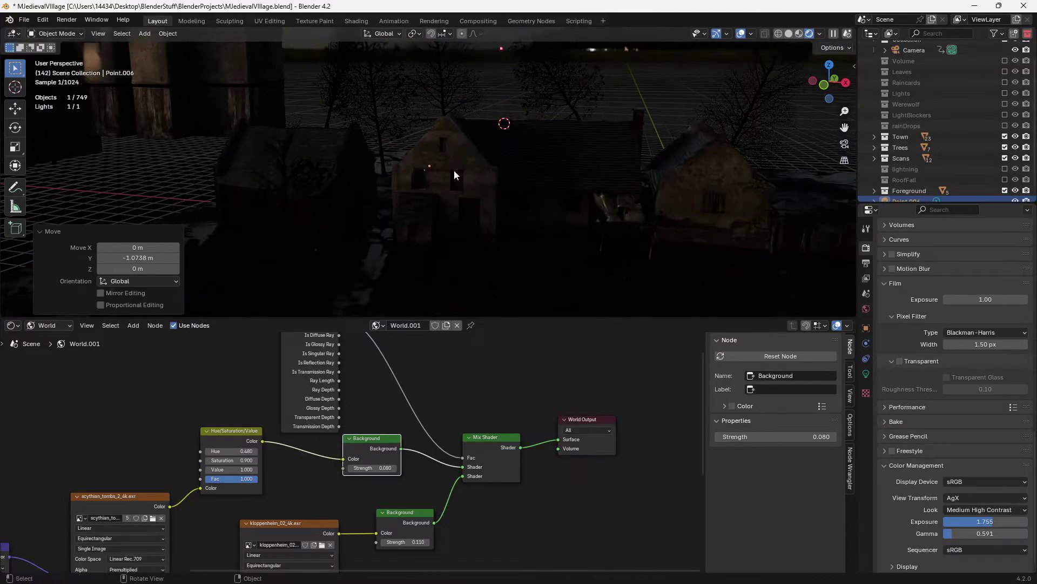
# Show the point light's properties and its own shader nodes in the node editor.
pyautogui.click(865, 374)
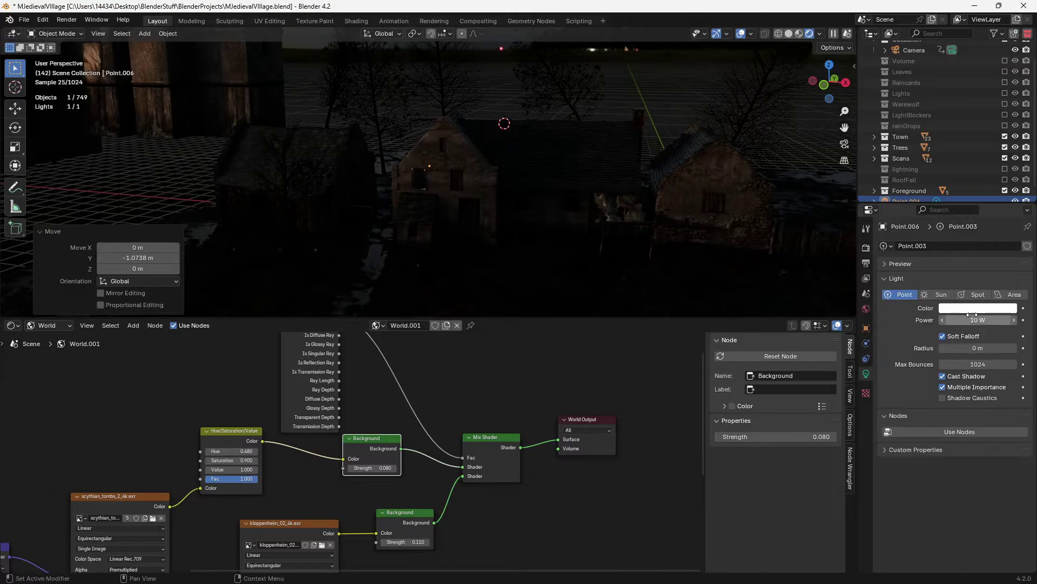
pyautogui.click(47, 325)
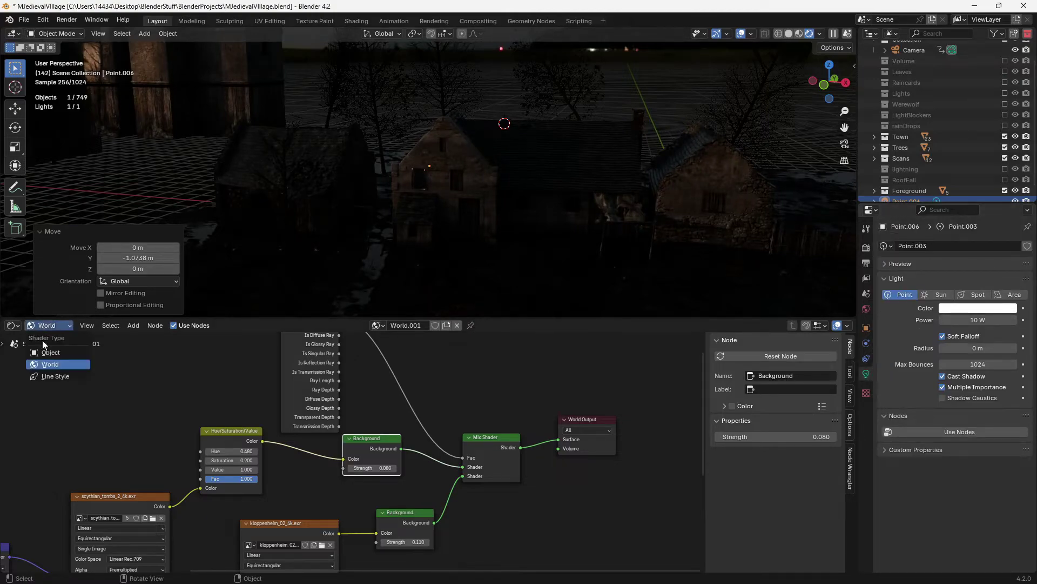
pyautogui.click(50, 352)
# Drive the point light's emission colour with a Blackbody node set to 3000 K.
pyautogui.click(173, 324)
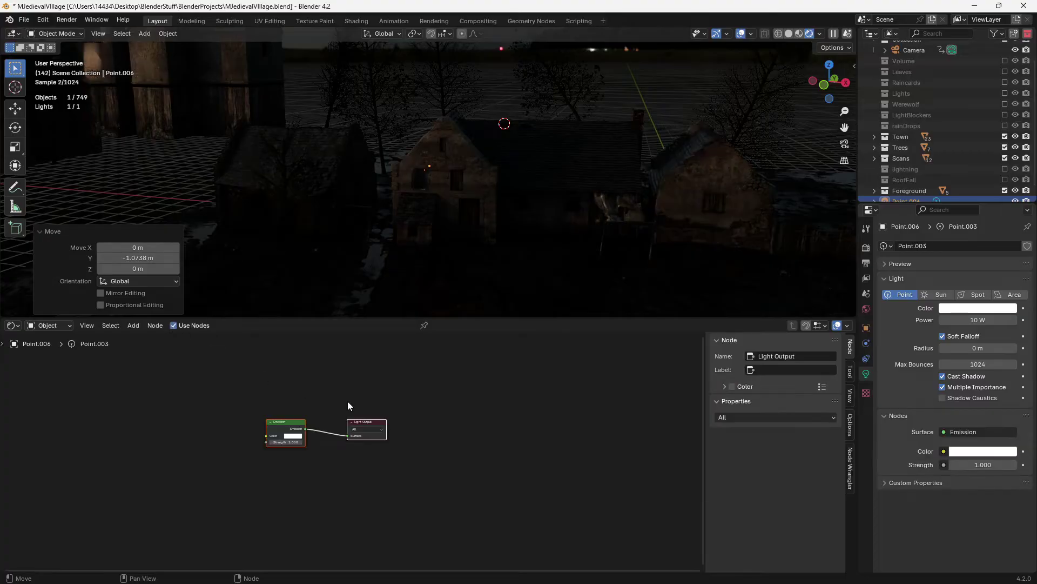
pyautogui.press('Home')
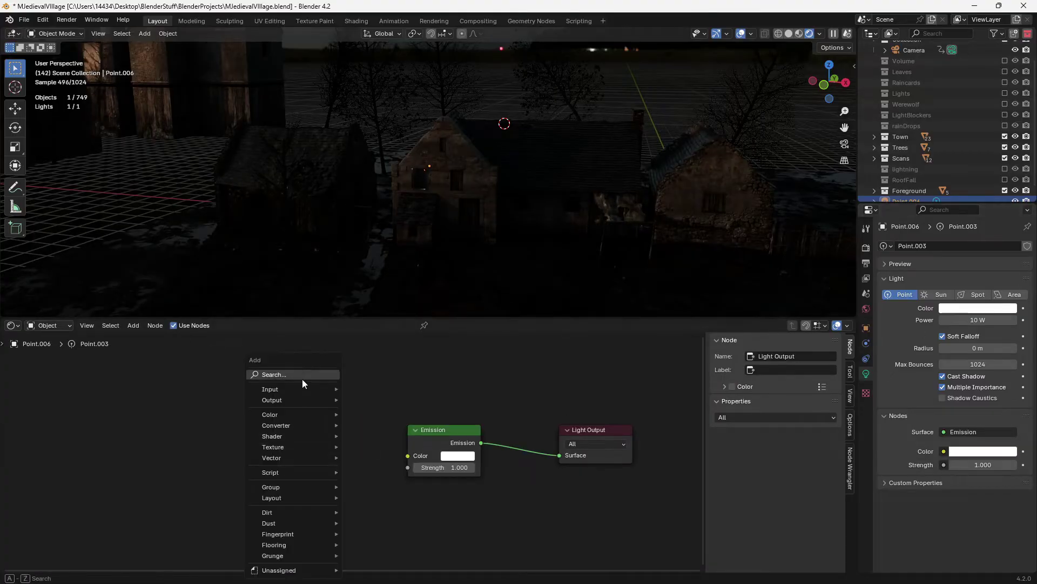
pyautogui.click(302, 375)
pyautogui.write('bl')
pyautogui.click(350, 396)
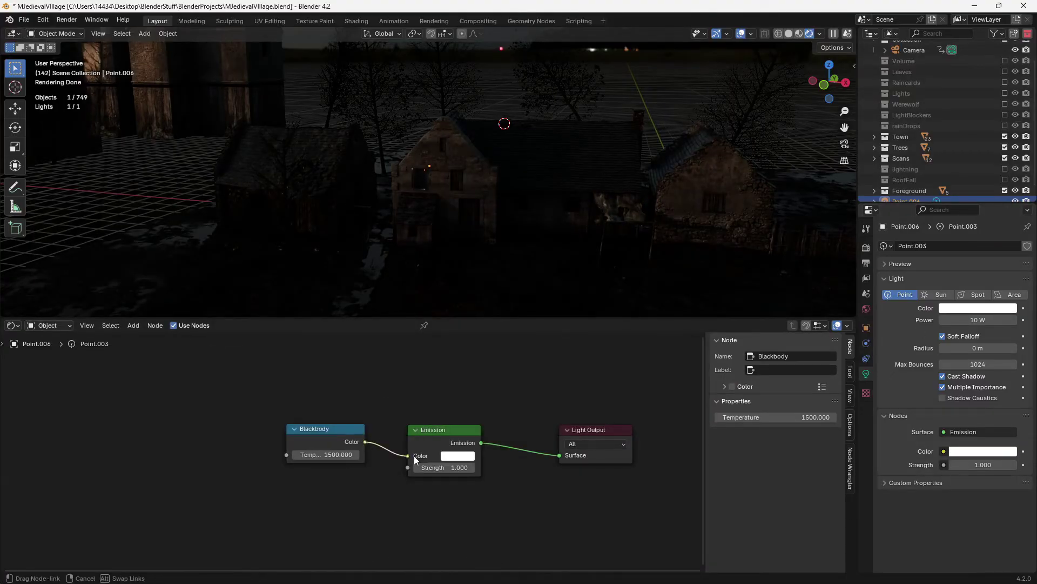
pyautogui.click(320, 453)
pyautogui.write('2500')
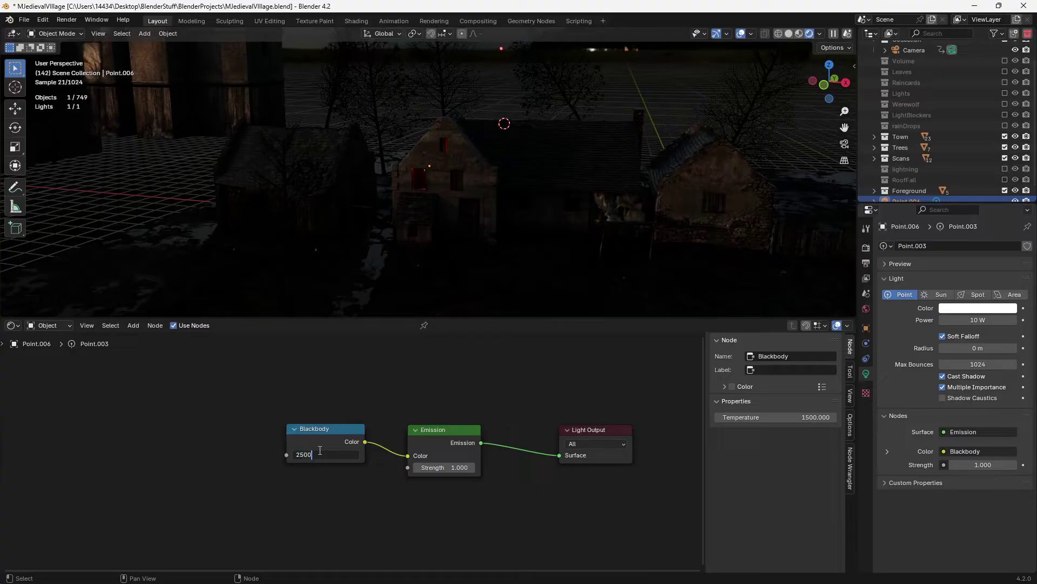
pyautogui.press('Return')
pyautogui.scroll(3, 433, 211)
pyautogui.scroll(3, 429, 239)
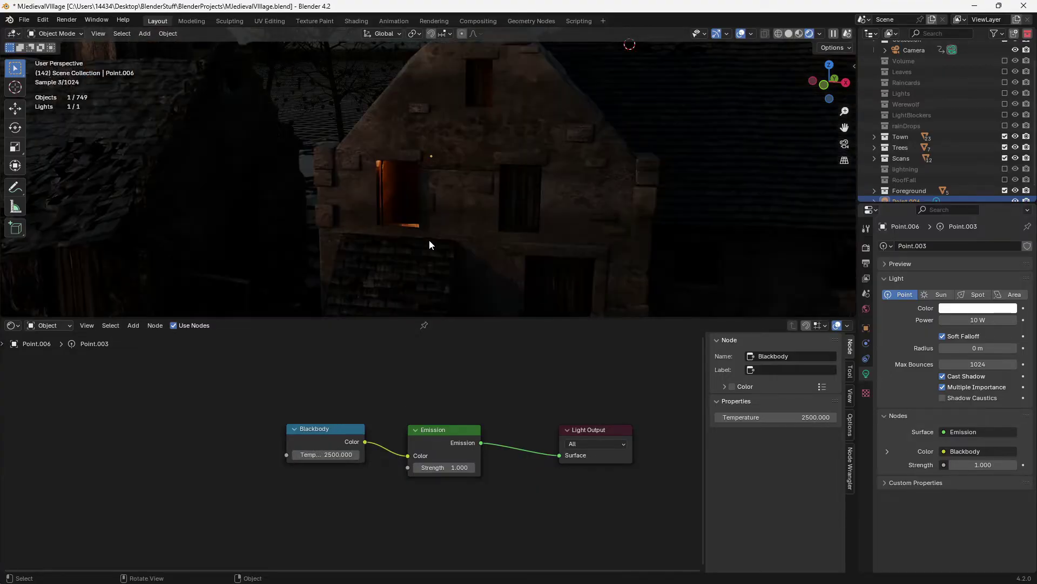
pyautogui.click(332, 455)
pyautogui.write('3000')
pyautogui.press('Return')
# Raise the light power to about 20.9 W and view through the camera.
pyautogui.moveTo(456, 185)
pyautogui.mouseDown(button='middle')
pyautogui.moveTo(422, 186)
pyautogui.moveTo(423, 263)
pyautogui.mouseUp(button='middle')
pyautogui.scroll(-3, 414, 186)
pyautogui.moveTo(978, 320); pyautogui.dragTo(1006, 320)
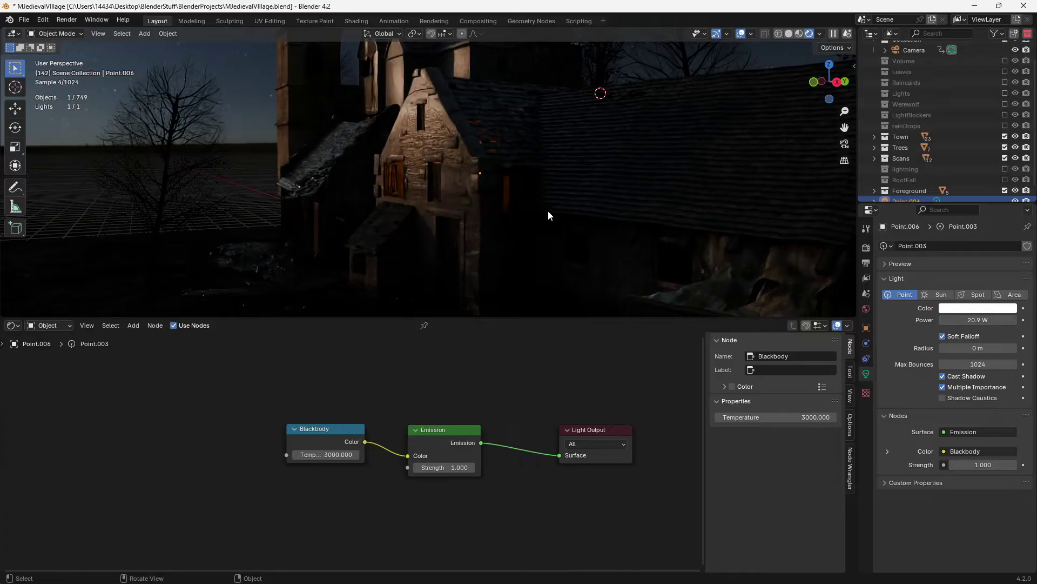
pyautogui.press('KP_0')
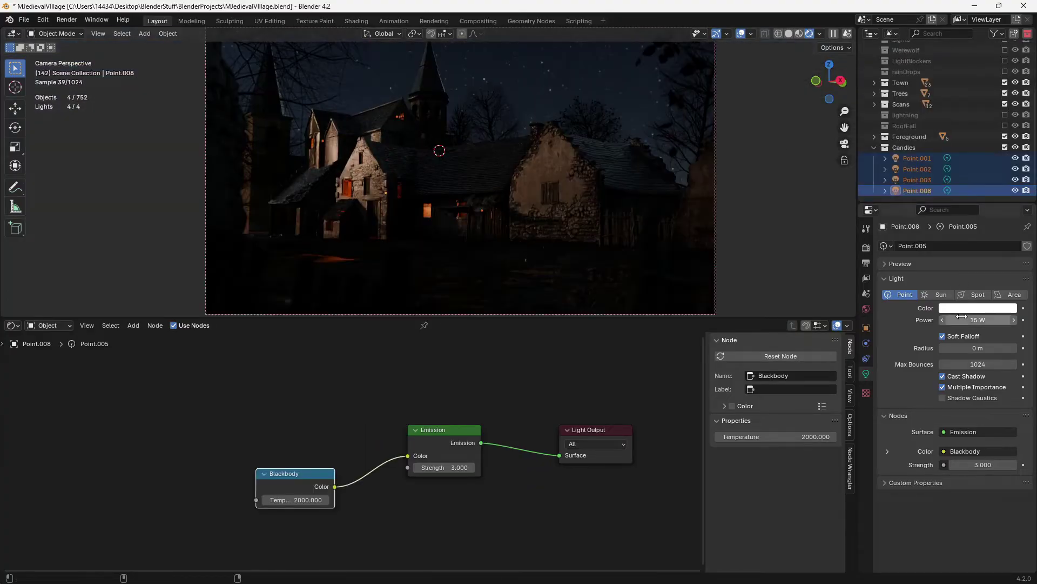
# Lower the candle lights' power to about 7.7 W and save the file.
pyautogui.moveTo(978, 319); pyautogui.dragTo(965, 320)
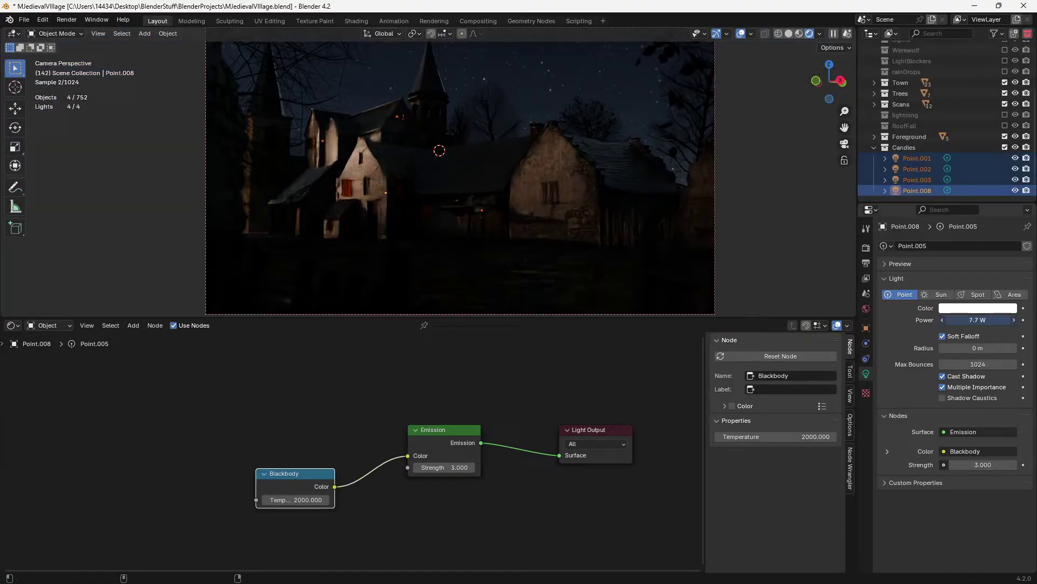
pyautogui.click(787, 183)
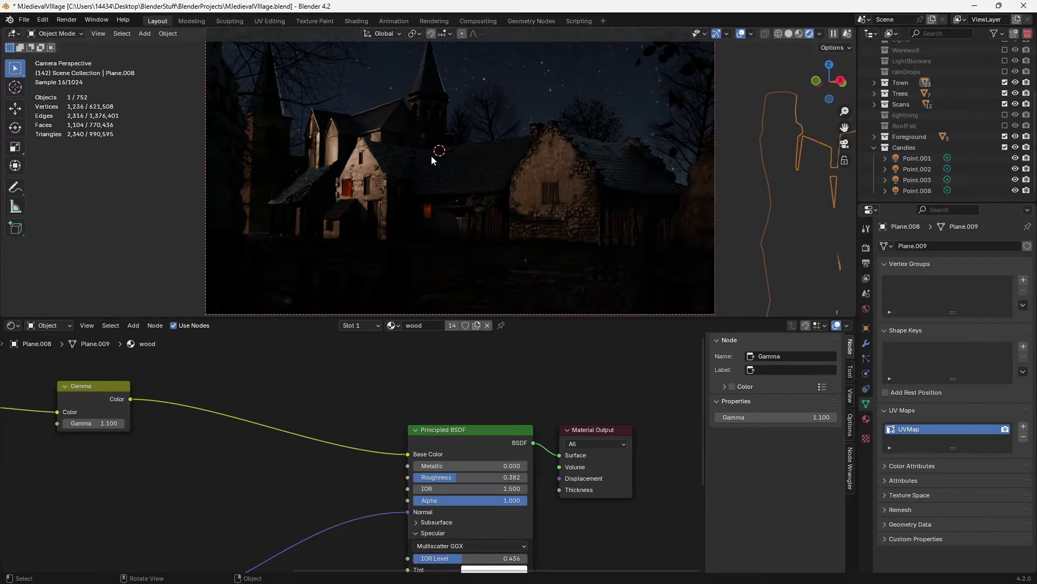
pyautogui.hotkey('ctrl', 's')
# Select the tree, wall and roof, and toggle viewport overlays to judge the render.
pyautogui.click(768, 85)
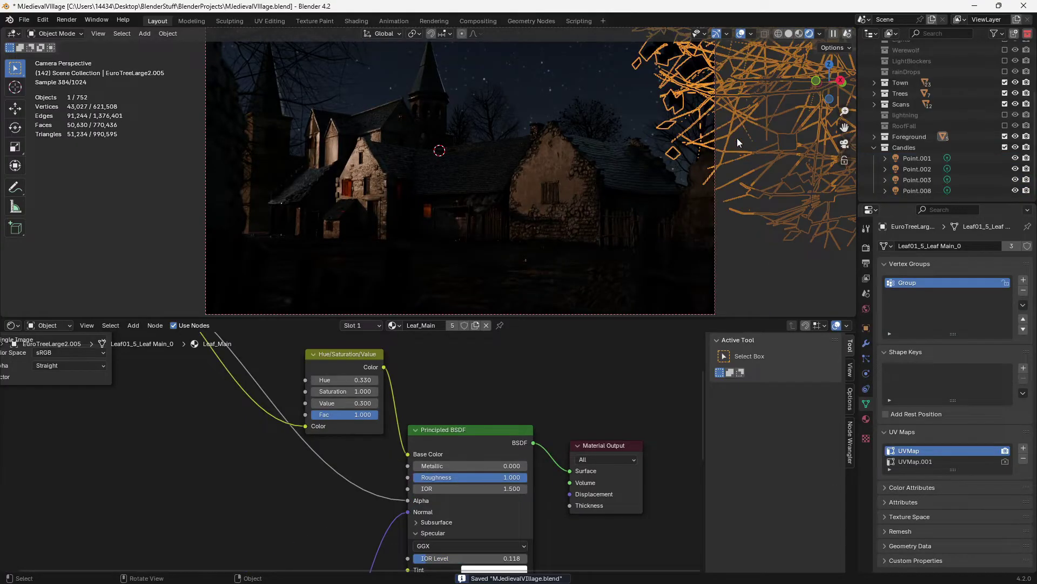
pyautogui.click(235, 167)
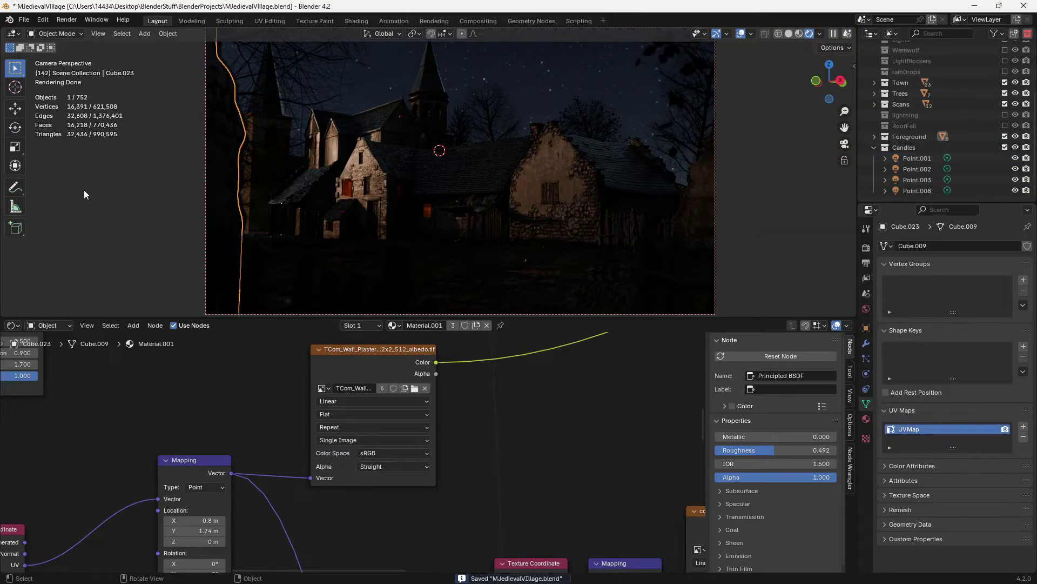
pyautogui.click(455, 108)
pyautogui.click(740, 33)
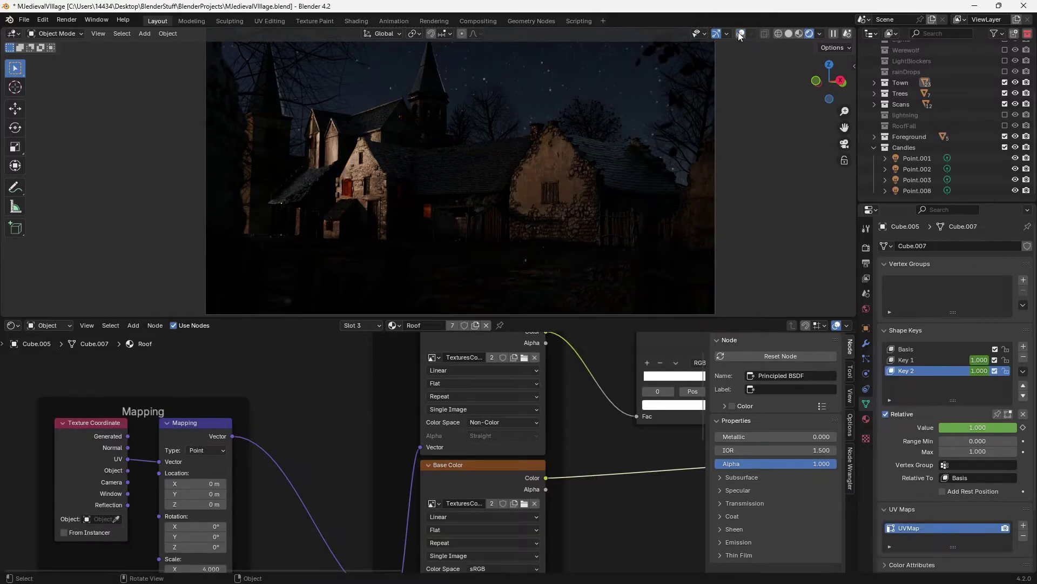
pyautogui.click(740, 34)
pyautogui.hotkey('shift', 'a')
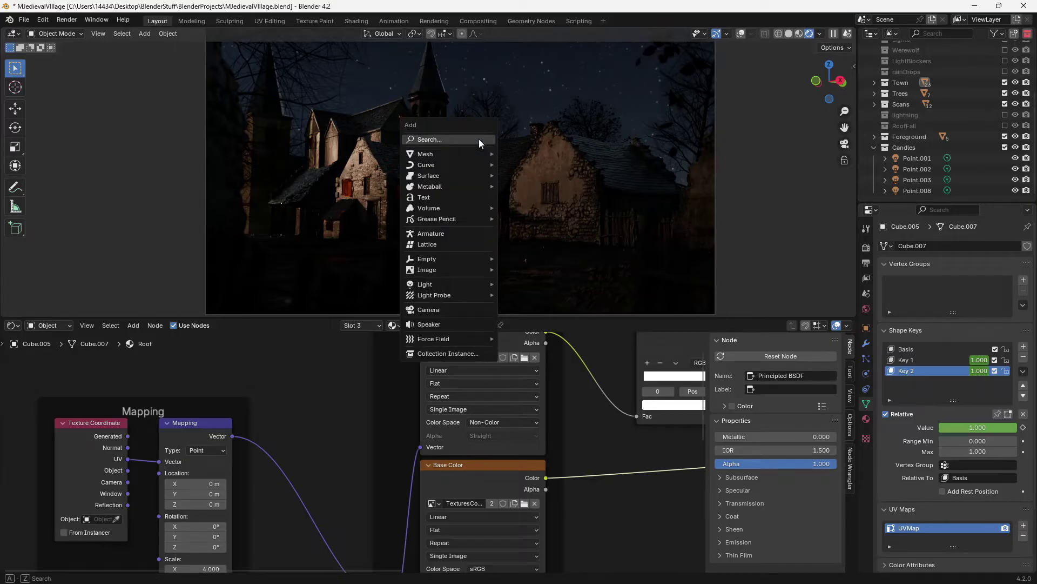
pyautogui.moveTo(425, 284)
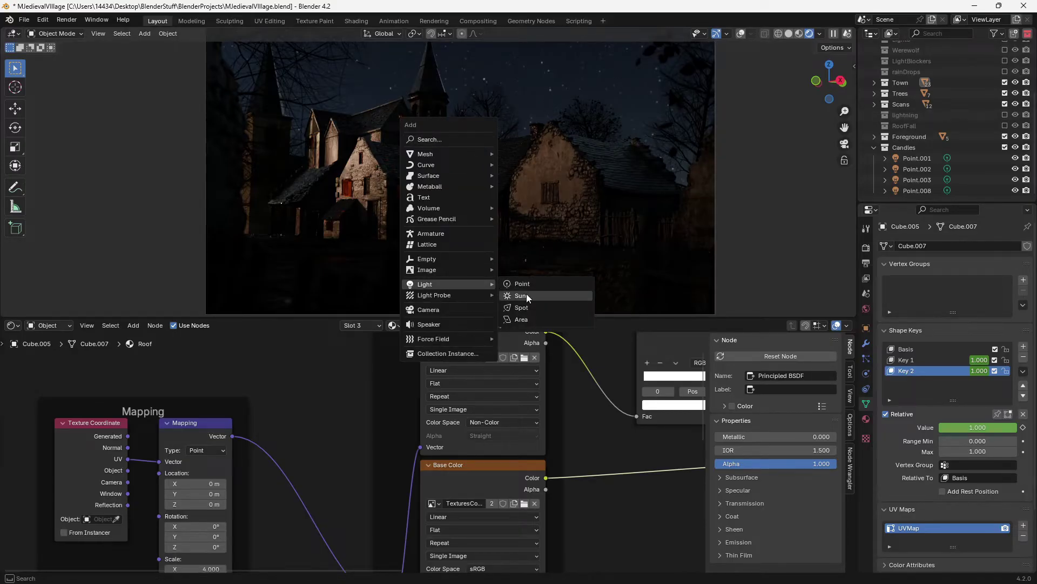
# Add a Sun light, angle it, tint it pale blue, and set strength 0.75.
pyautogui.click(520, 295)
pyautogui.press('r')
pyautogui.press('r')
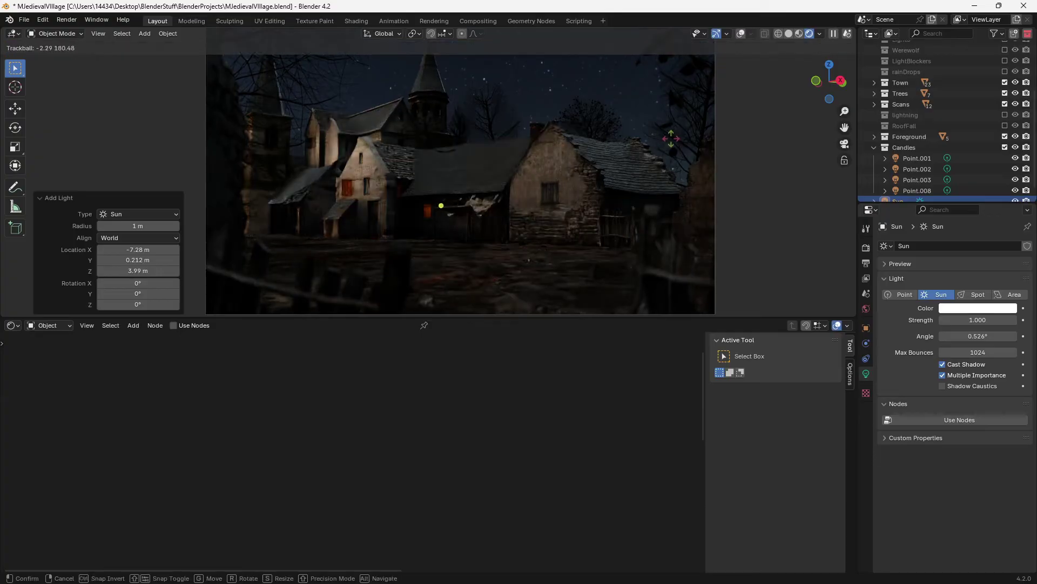
pyautogui.click(664, 138)
pyautogui.click(968, 309)
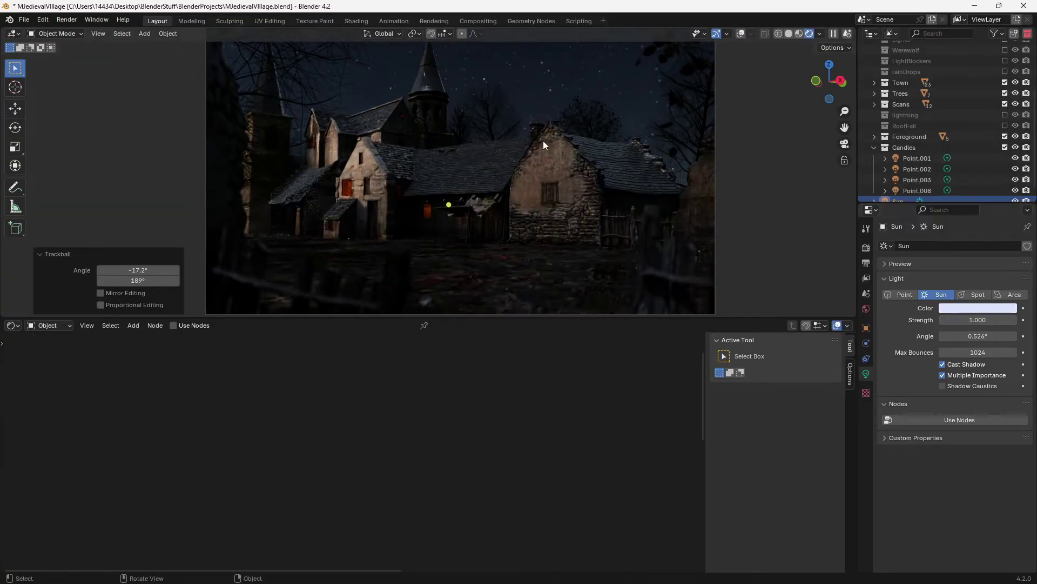
pyautogui.press('r')
pyautogui.press('r')
pyautogui.click(519, 134)
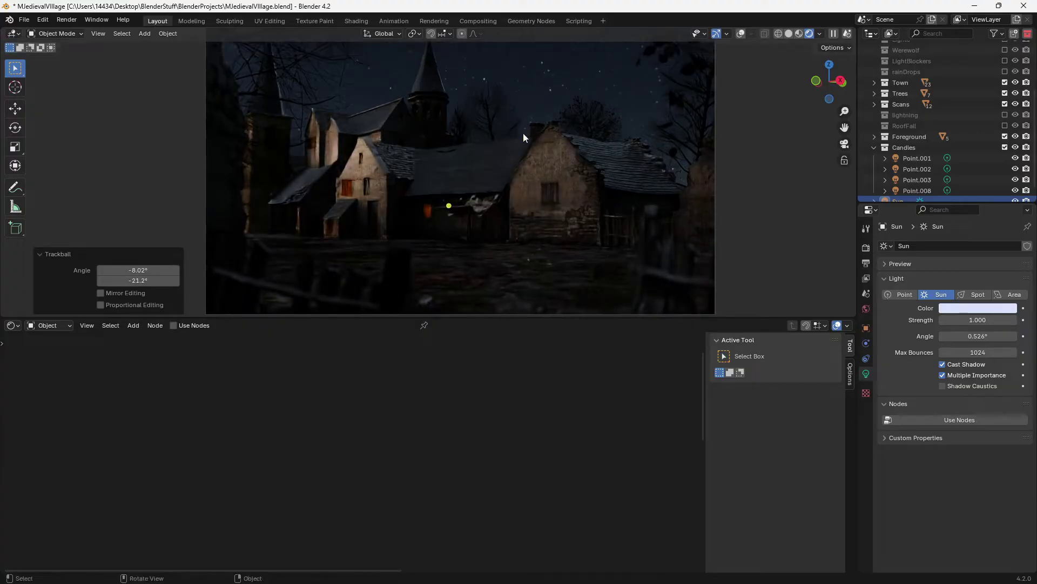
pyautogui.moveTo(978, 319); pyautogui.dragTo(957, 320)
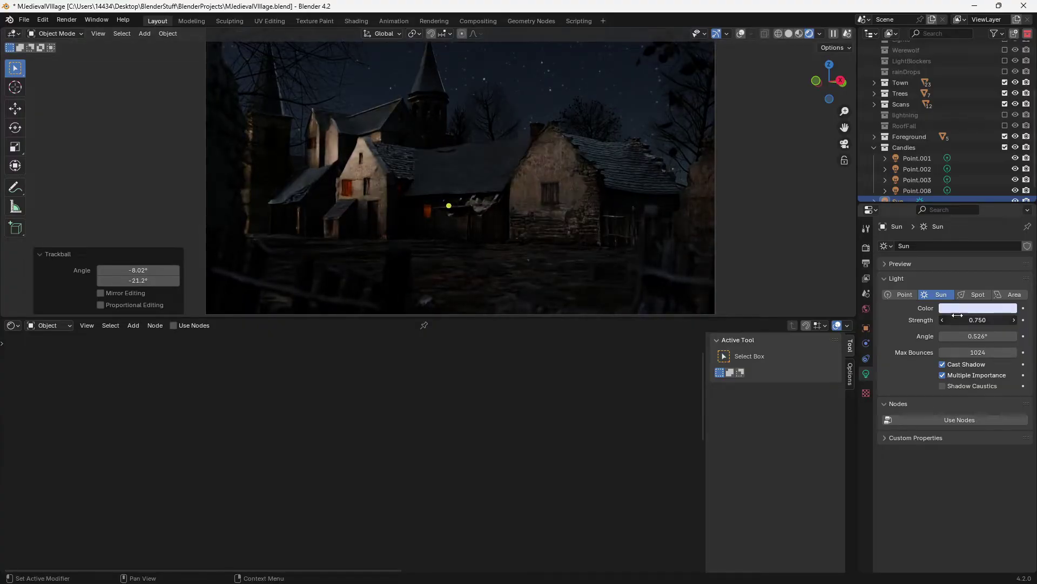
# Re-angle the sun across the roofs, checking it through the camera view.
pyautogui.moveTo(567, 203); pyautogui.dragTo(593, 216, button='middle')
pyautogui.press('Escape')
pyautogui.press('r')
pyautogui.press('r')
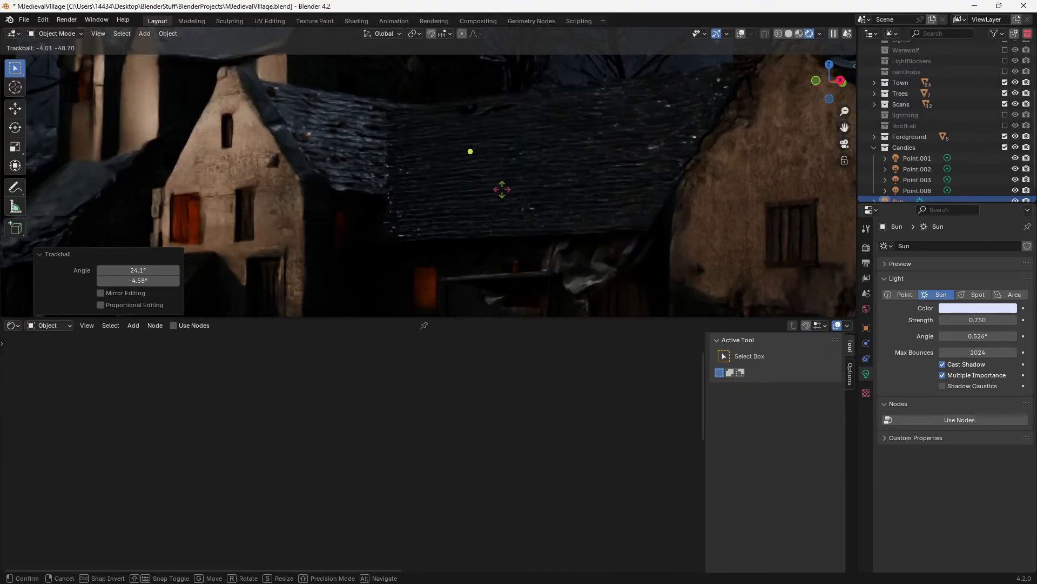
pyautogui.click(514, 156)
pyautogui.press('KP_0')
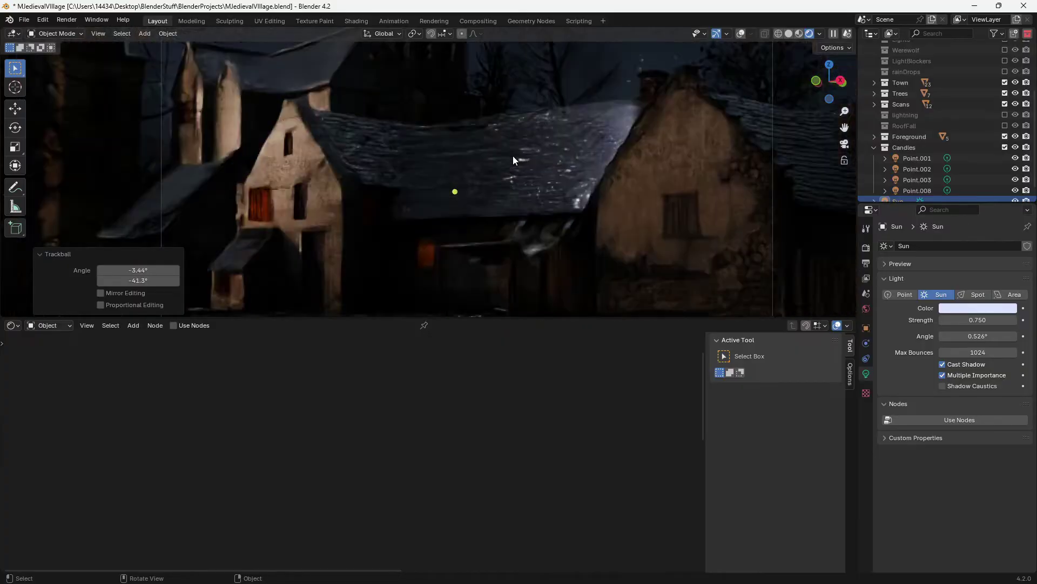
pyautogui.press('r')
pyautogui.press('r')
pyautogui.click(777, 182)
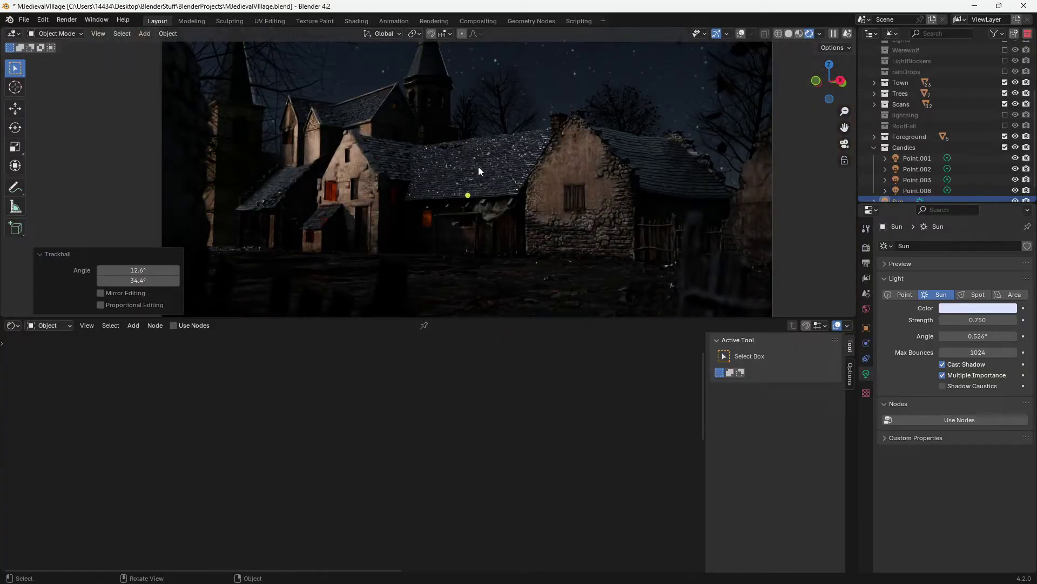
pyautogui.scroll(-3, 482, 217)
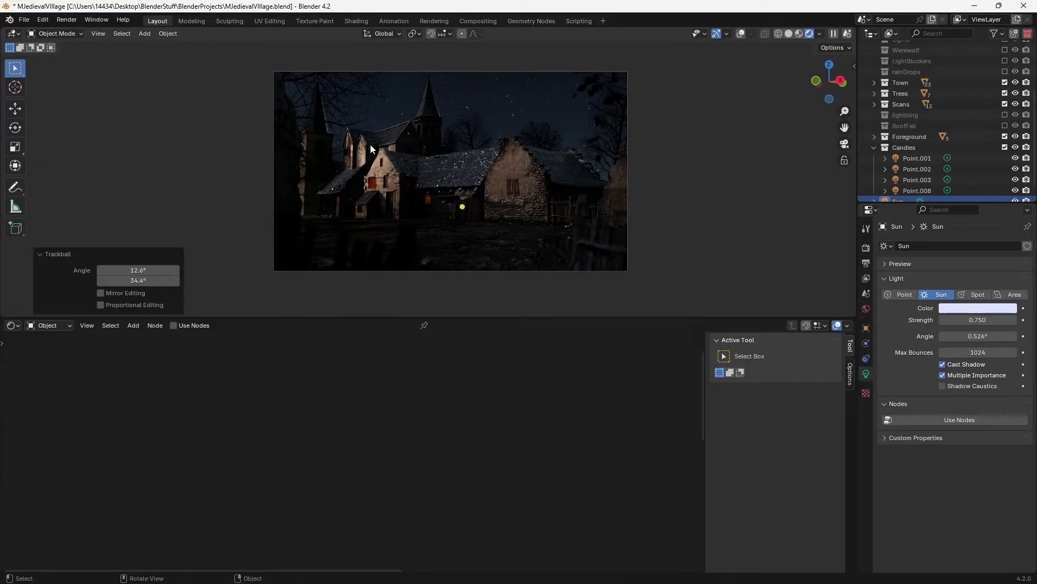
pyautogui.moveTo(360, 135); pyautogui.dragTo(400, 154, button='middle')
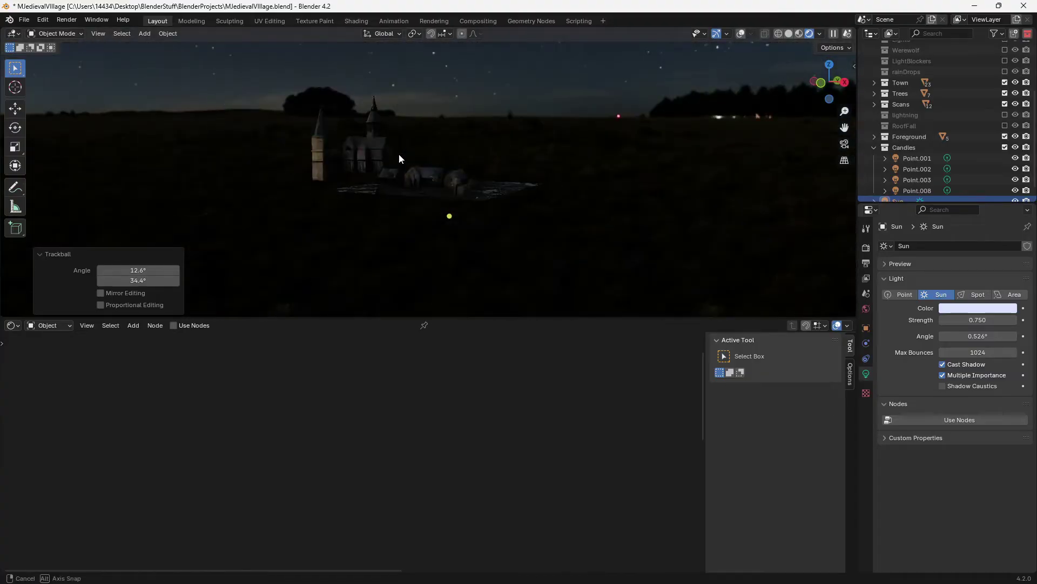
pyautogui.scroll(4, 405, 158)
# Add a plane, move it along Y, and stand it upright about X.
pyautogui.hotkey('shift', 'a')
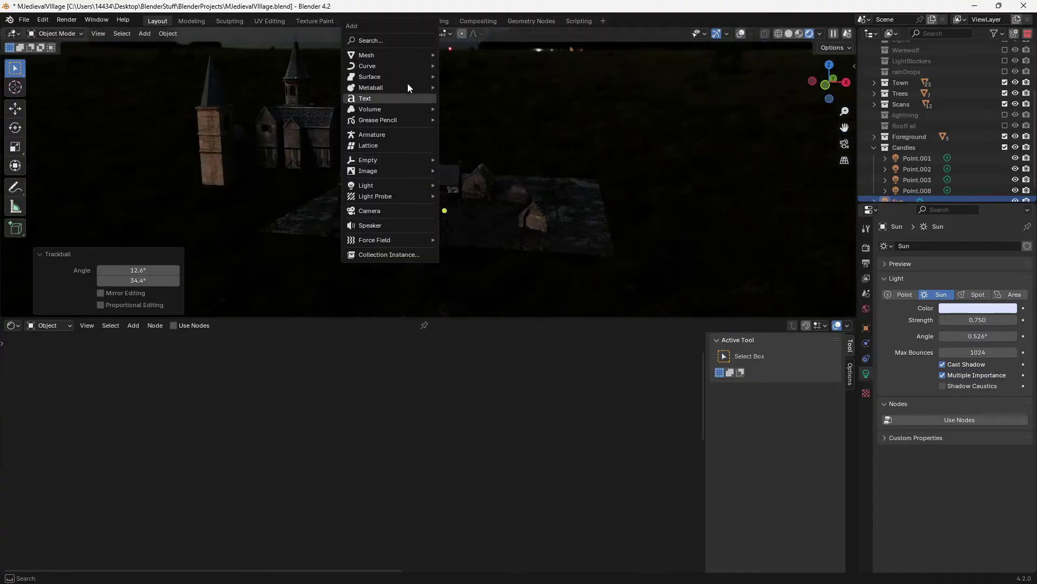
pyautogui.click(478, 54)
pyautogui.moveTo(497, 139); pyautogui.dragTo(425, 164, button='middle')
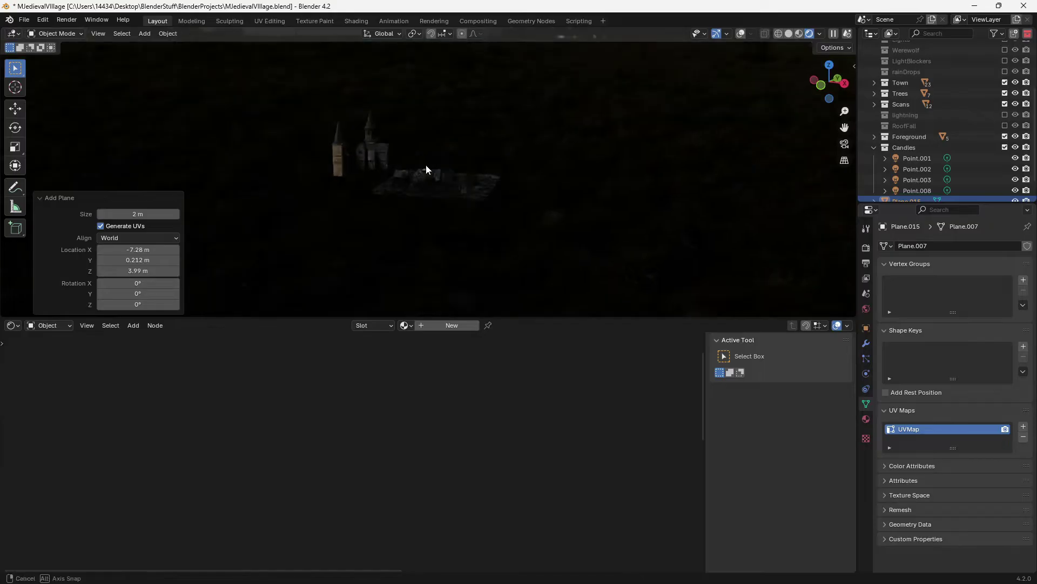
pyautogui.press('g')
pyautogui.press('y')
pyautogui.click(293, 202)
pyautogui.scroll(2, 294, 202)
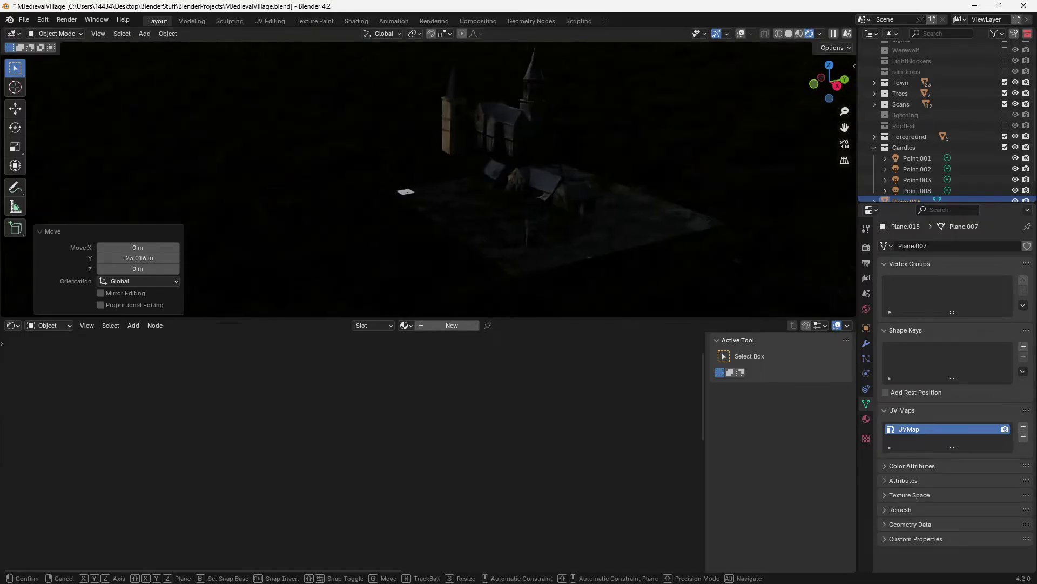
pyautogui.press('r')
pyautogui.press('x')
pyautogui.press('Escape')
# Enlarge the plane and shift it left along the X axis.
pyautogui.moveTo(462, 211); pyautogui.dragTo(507, 221, button='middle')
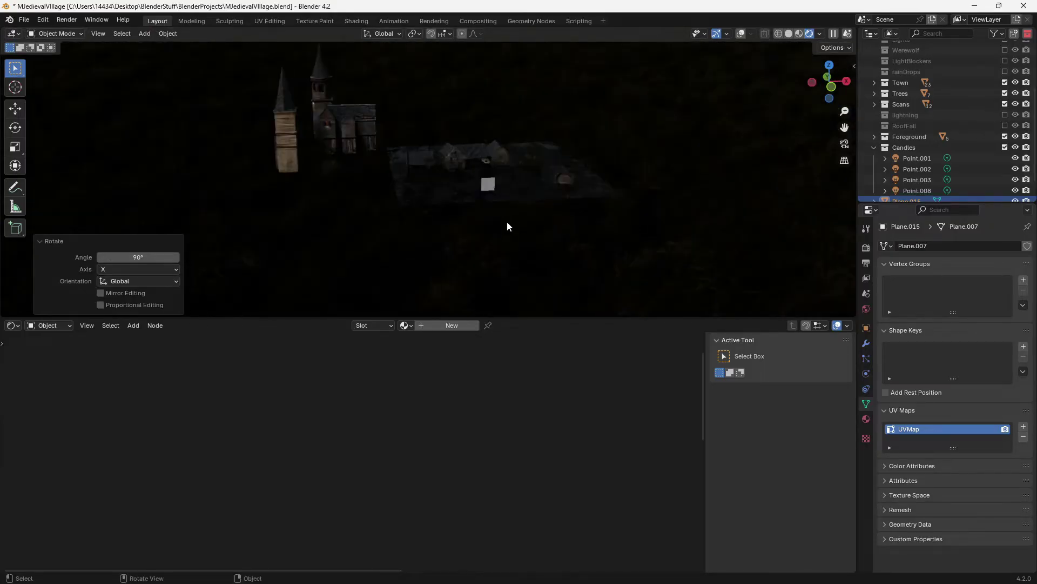
pyautogui.press('s')
pyautogui.click(348, 166)
pyautogui.press('g')
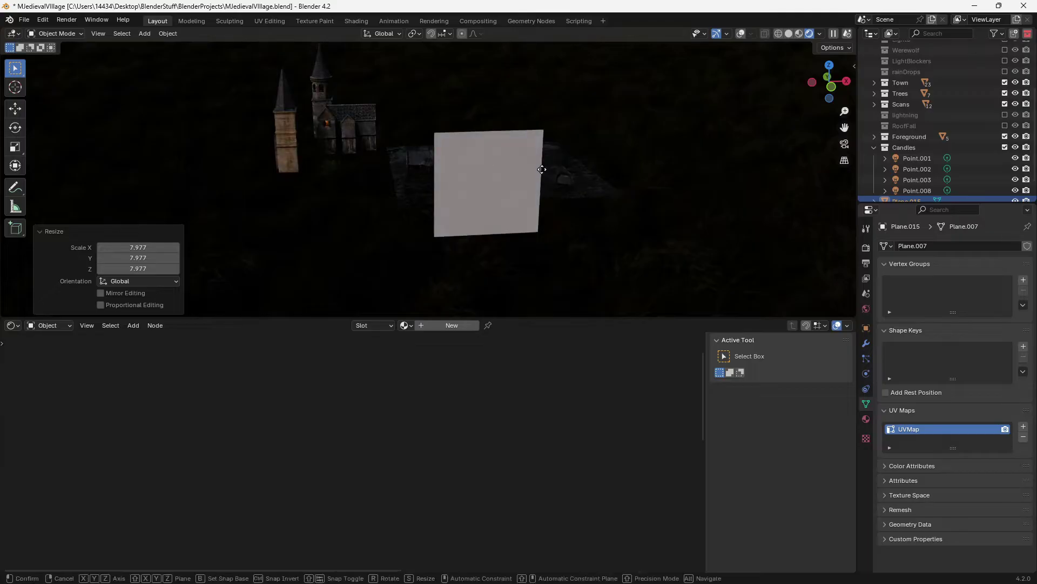
pyautogui.press('x')
pyautogui.click(352, 187)
pyautogui.press('r')
pyautogui.press('z')
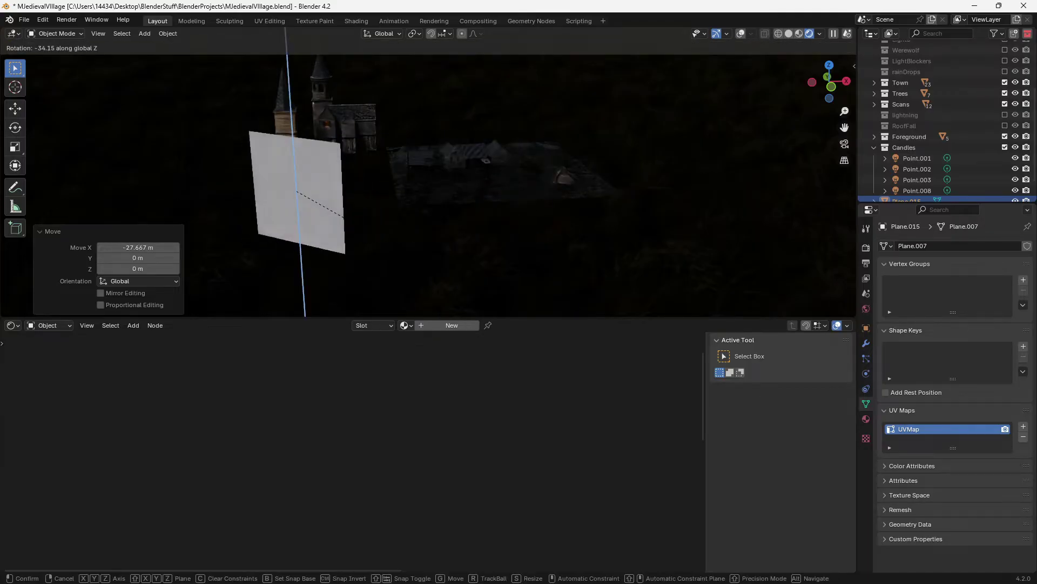
pyautogui.click(491, 250)
# Scale the plane to 3.861, turn it 17.4° about Z, and give it a new material.
pyautogui.press('s')
pyautogui.click(492, 249)
pyautogui.moveTo(454, 243); pyautogui.dragTo(492, 250, button='middle')
pyautogui.press('r')
pyautogui.press('z')
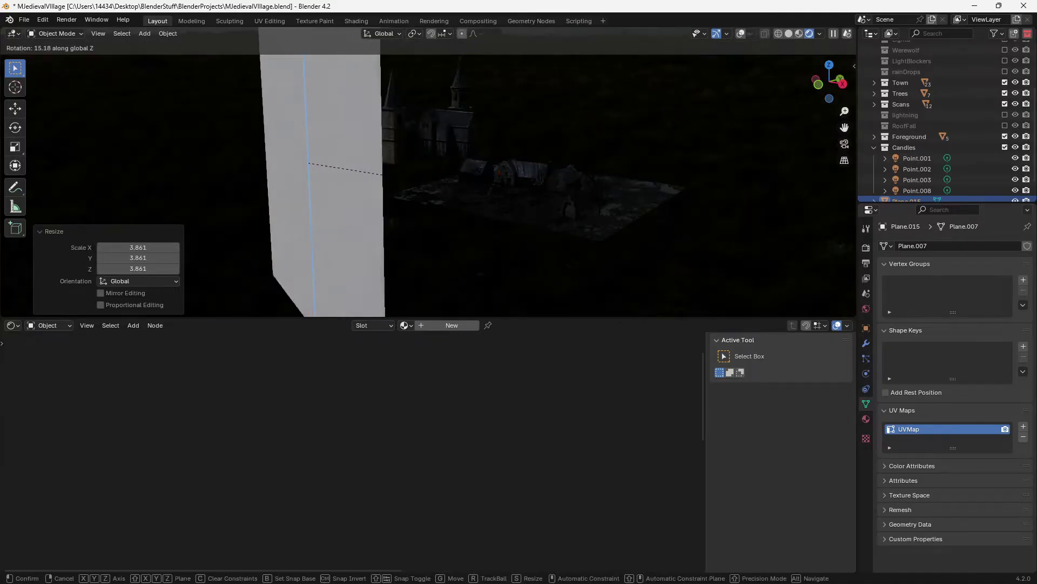
pyautogui.click(508, 187)
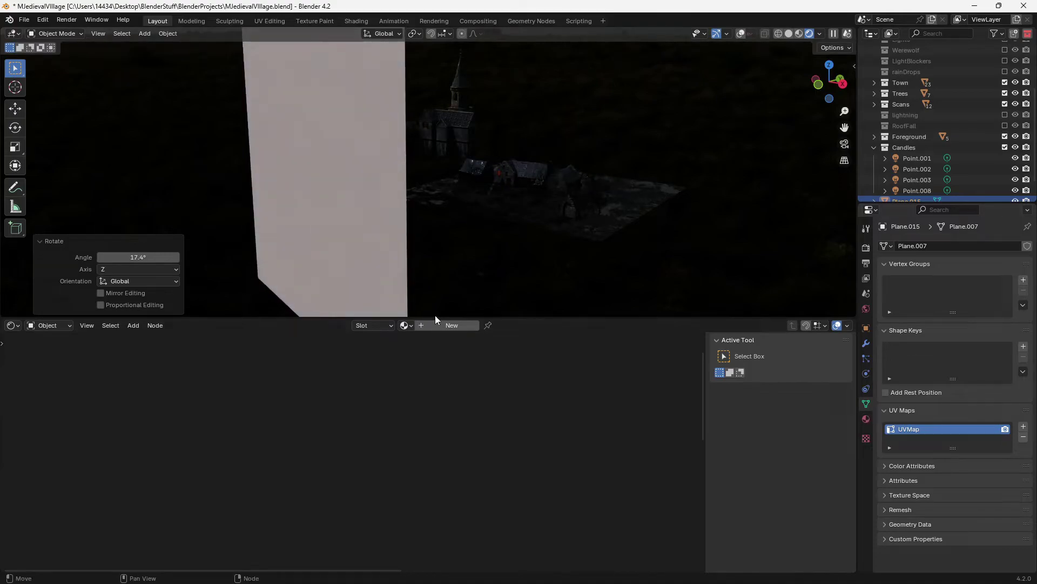
pyautogui.click(451, 325)
# Make the plane's material black with roughness 1.0, then view through the camera.
pyautogui.click(487, 454)
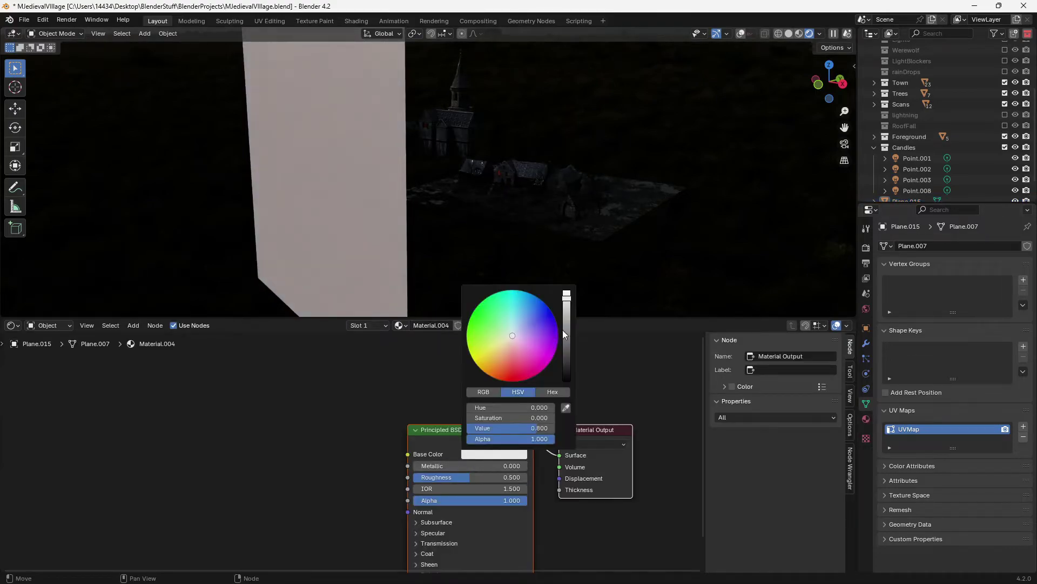
pyautogui.moveTo(563, 329); pyautogui.dragTo(566, 380)
pyautogui.moveTo(405, 228)
pyautogui.mouseDown(button='middle')
pyautogui.moveTo(391, 227)
pyautogui.moveTo(519, 211)
pyautogui.mouseUp(button='middle')
pyautogui.moveTo(470, 477); pyautogui.dragTo(542, 399)
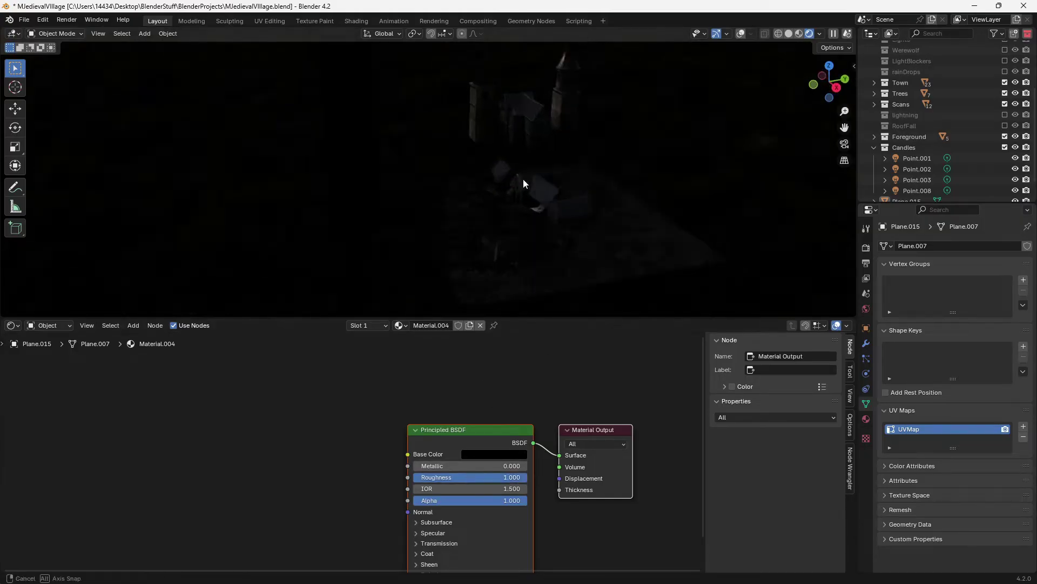
pyautogui.moveTo(523, 181); pyautogui.dragTo(531, 179, button='middle')
pyautogui.press('KP_0')
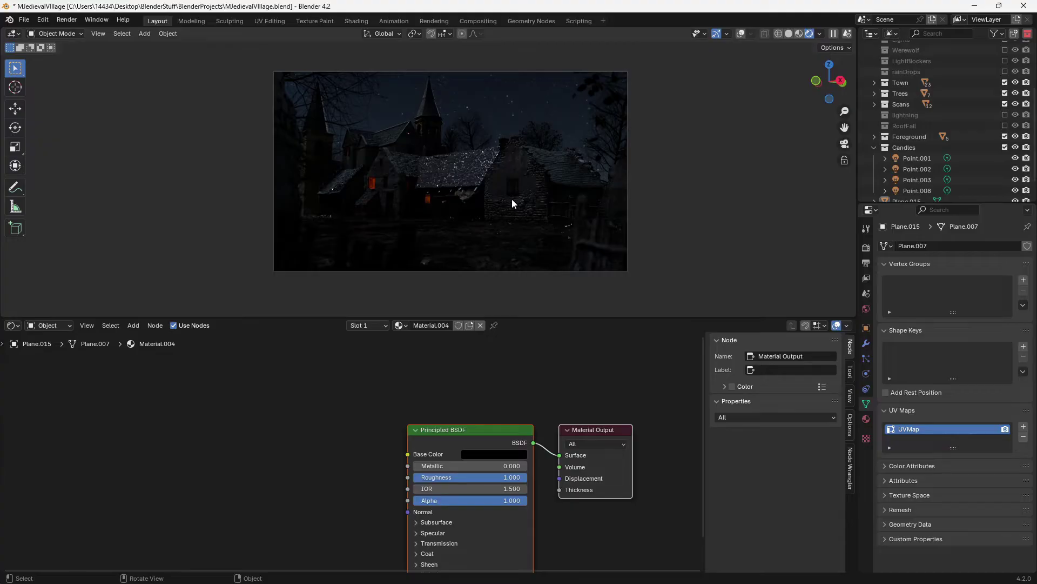
pyautogui.scroll(-5, 507, 174)
pyautogui.scroll(3, 535, 130)
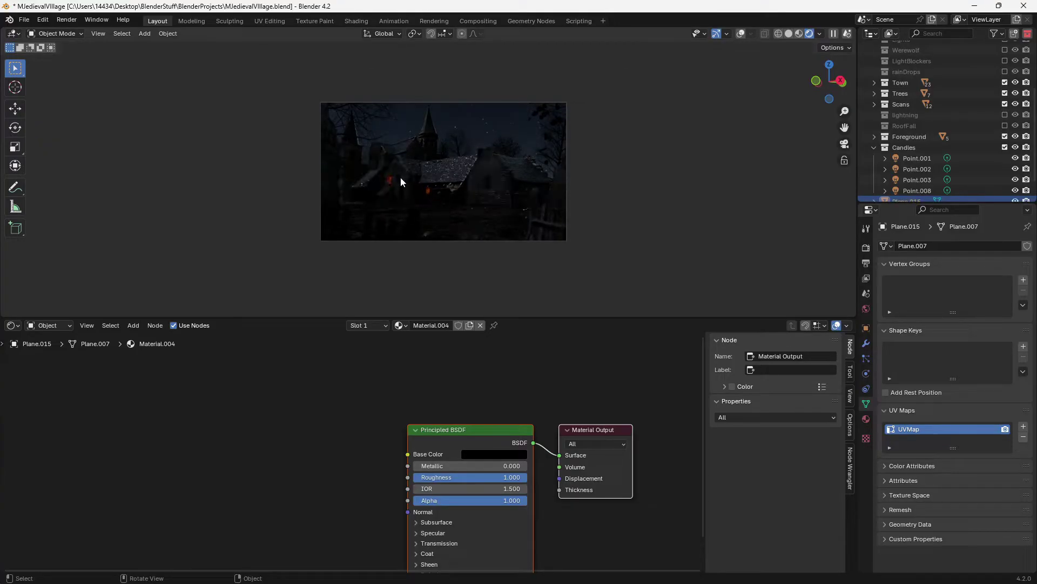
pyautogui.scroll(5, 430, 173)
pyautogui.press('g')
pyautogui.press('y')
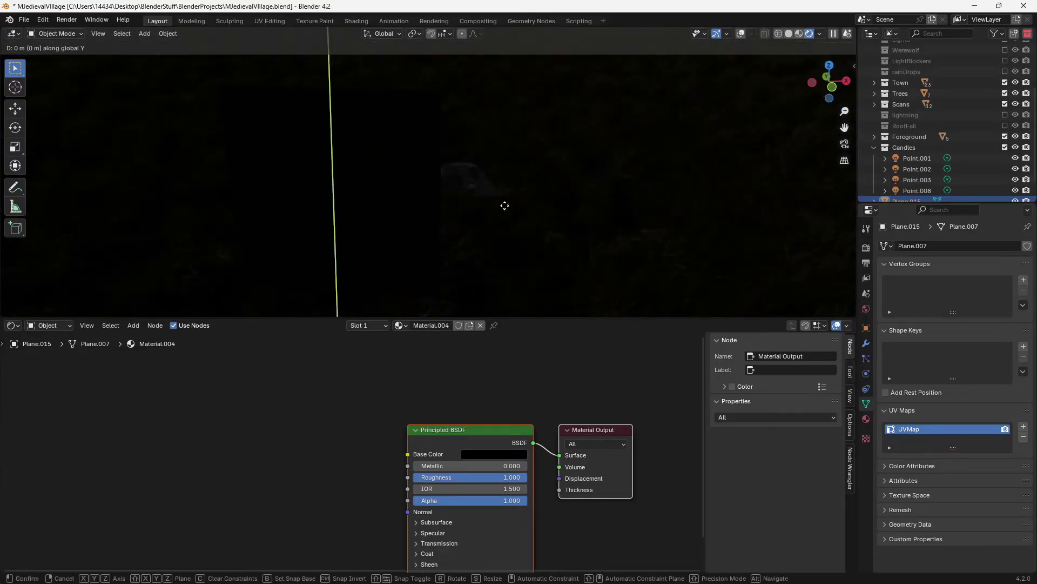
pyautogui.press('x')
pyautogui.click(396, 190)
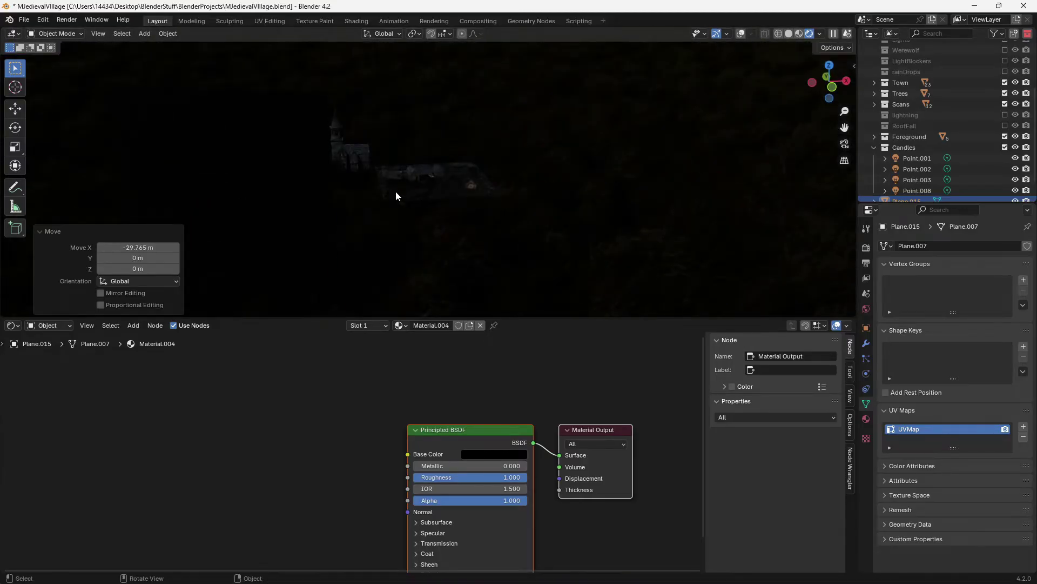
pyautogui.press('Home')
pyautogui.press('g')
pyautogui.press('x')
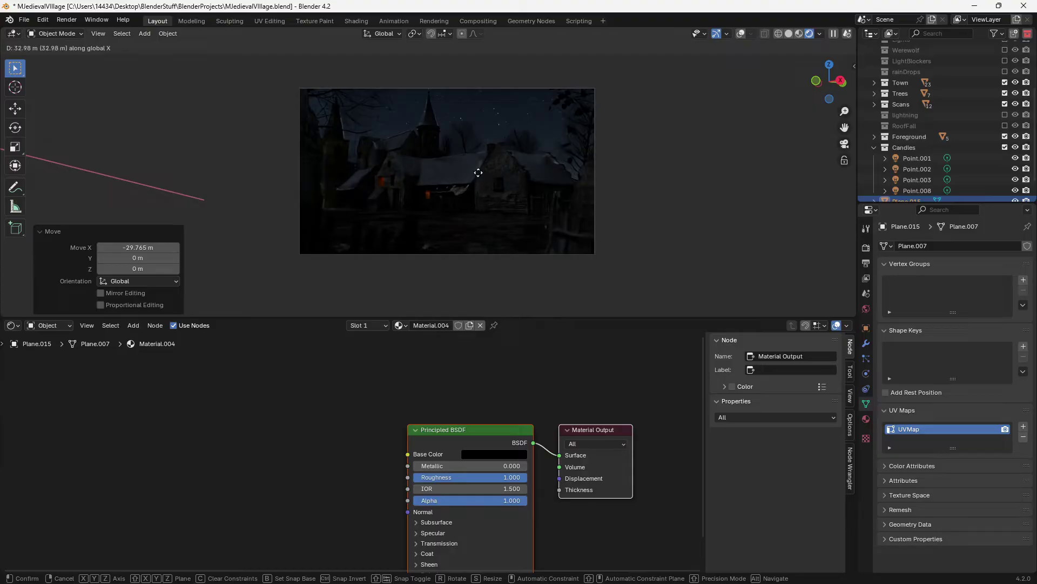
pyautogui.press('Return')
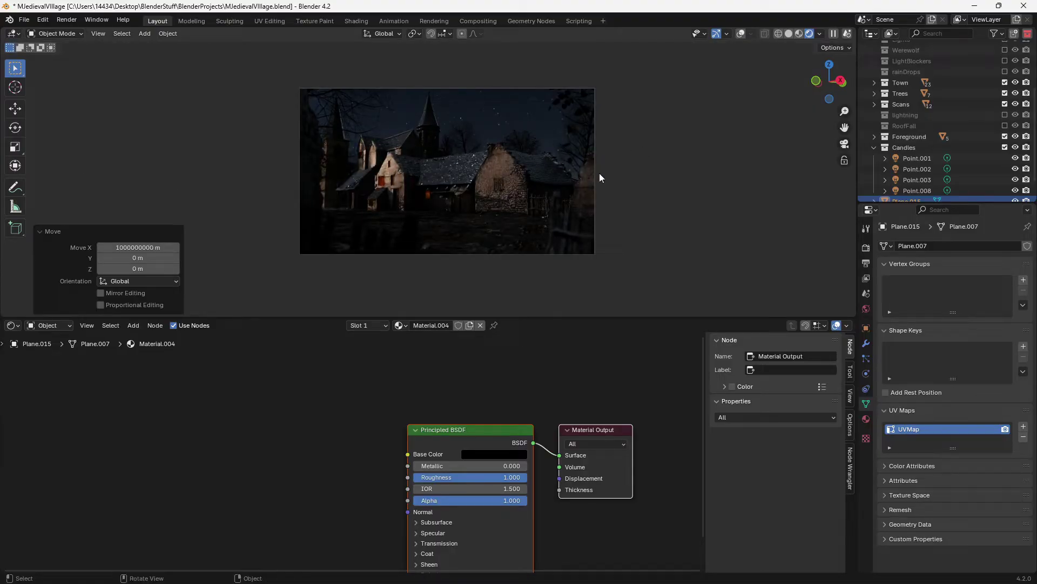
# Cancel a Y move of the plane and select village objects, including Cube.005.
pyautogui.press('g')
pyautogui.press('y')
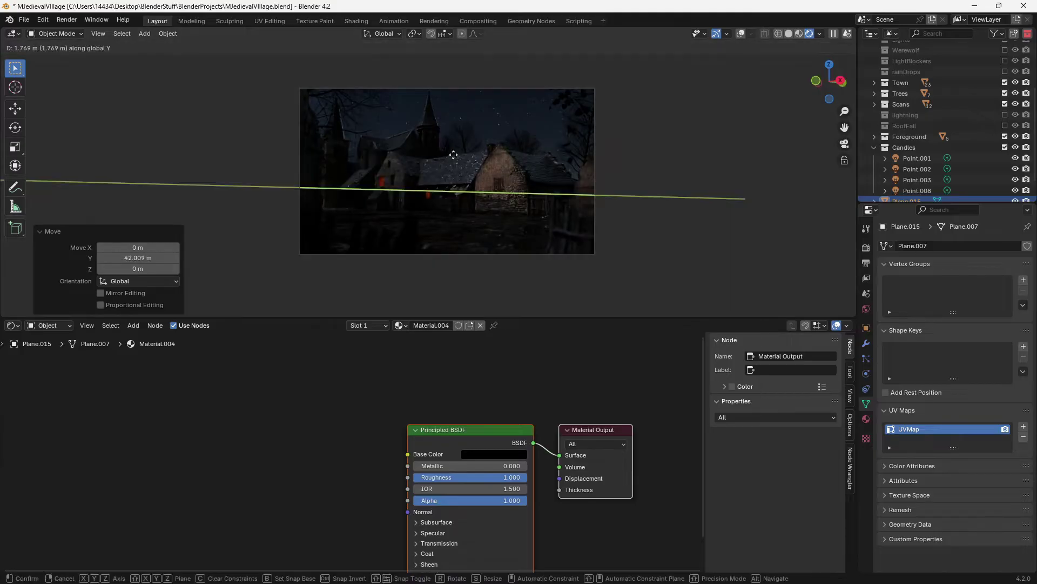
pyautogui.press('Escape')
pyautogui.click(483, 221)
pyautogui.click(499, 182)
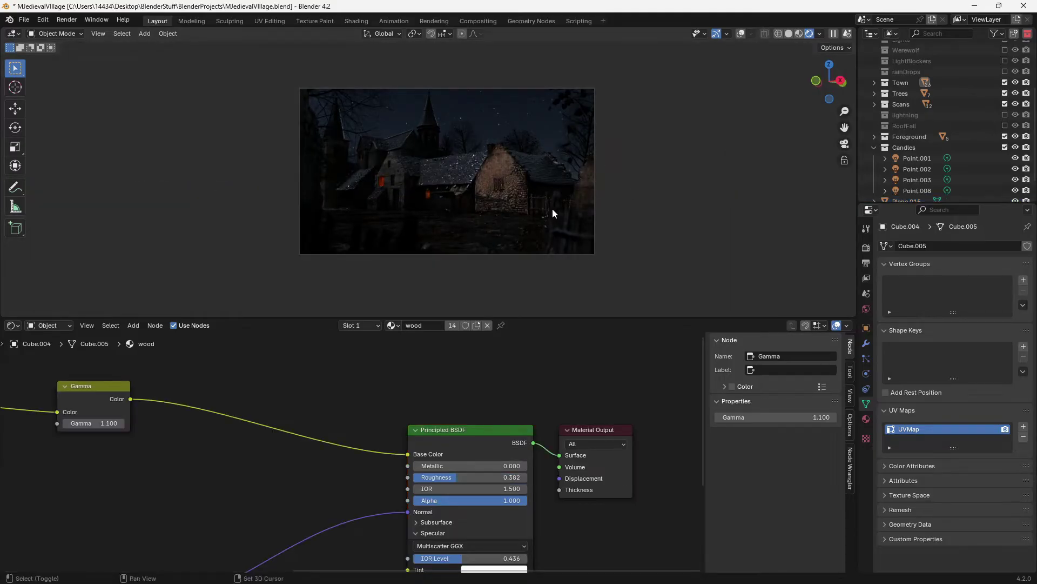
pyautogui.scroll(2, 552, 209)
pyautogui.scroll(1, 495, 200)
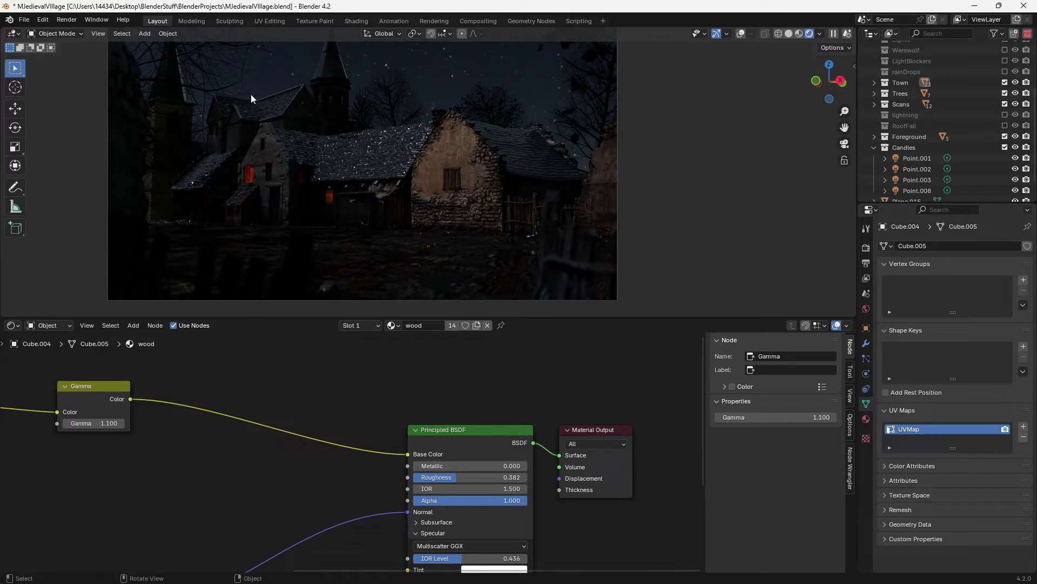
pyautogui.click(386, 160)
pyautogui.scroll(-4, 385, 159)
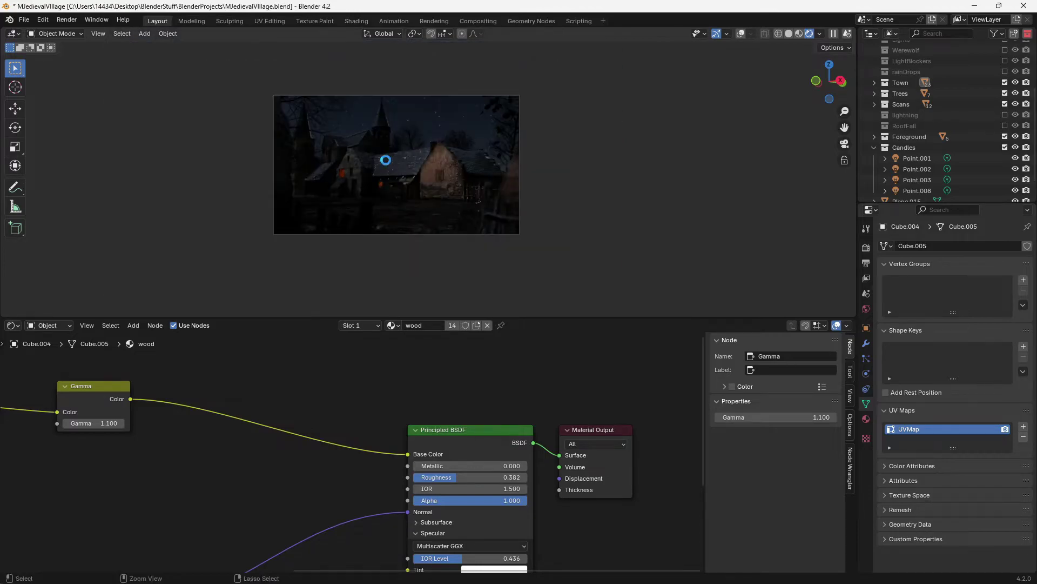
pyautogui.scroll(3, 1002, 108)
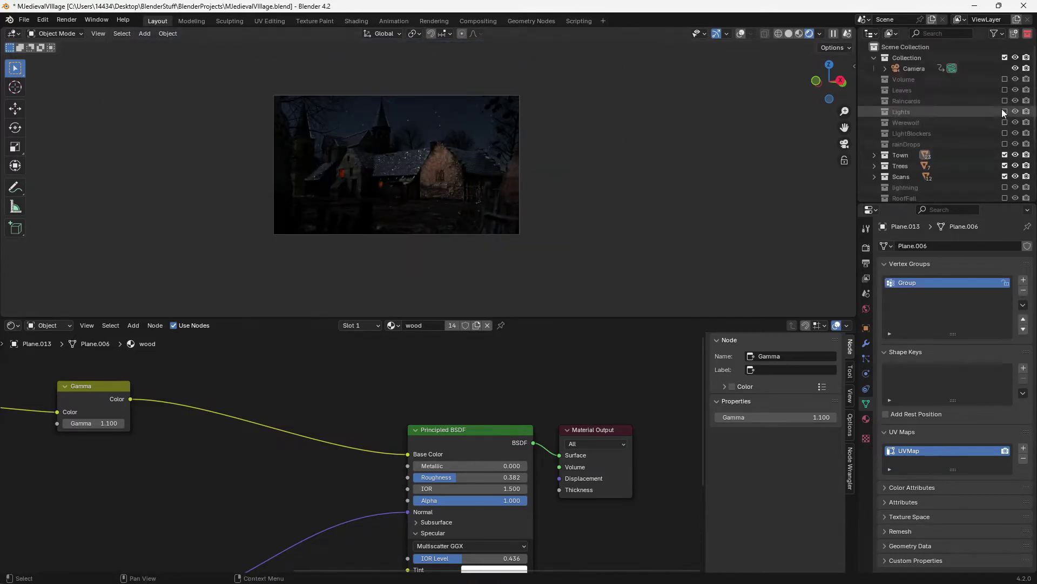
# Tick the Volume collection, hide Volume.001, select Volume, and pan to its material output.
pyautogui.click(1005, 80)
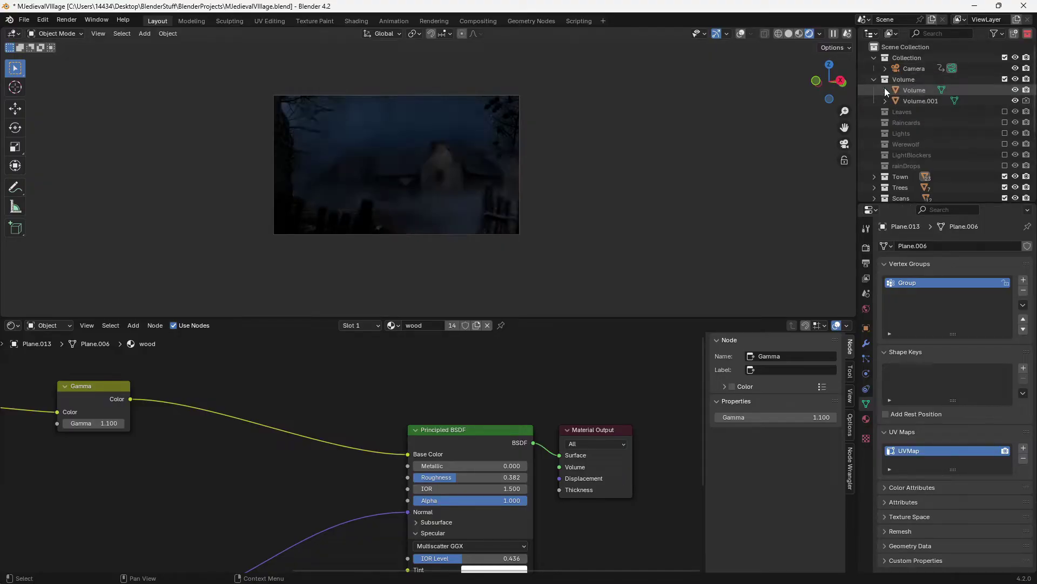
pyautogui.click(972, 90)
pyautogui.click(1015, 101)
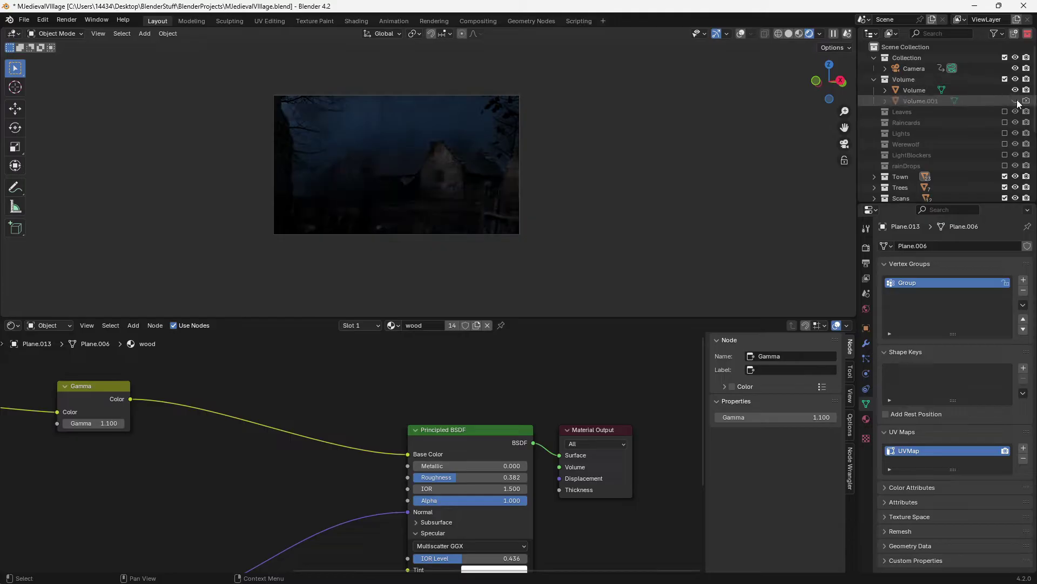
pyautogui.moveTo(290, 461); pyautogui.dragTo(316, 426, button='middle')
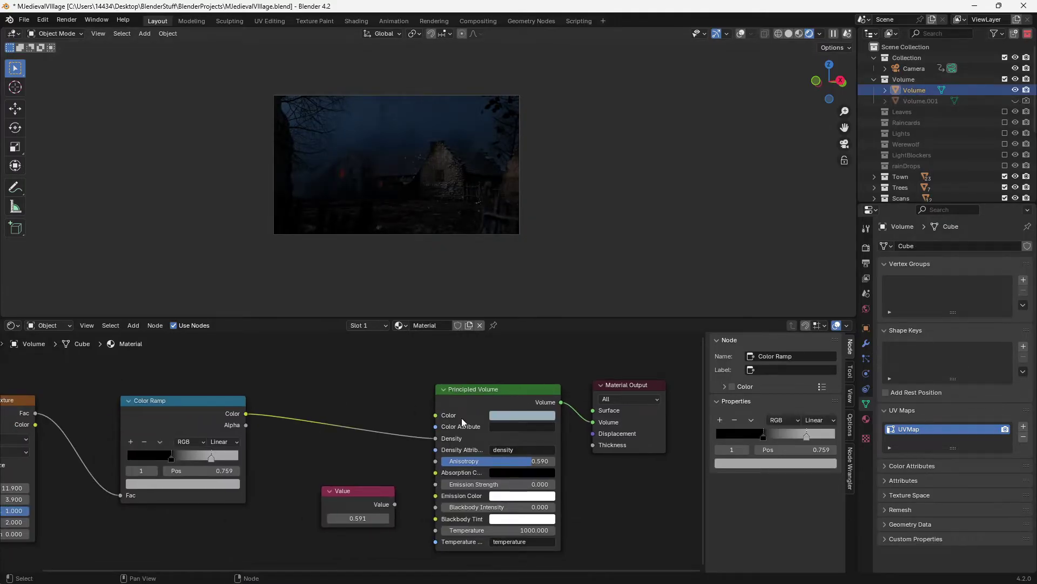
pyautogui.scroll(1, 437, 409)
pyautogui.moveTo(522, 393); pyautogui.dragTo(359, 400, button='middle')
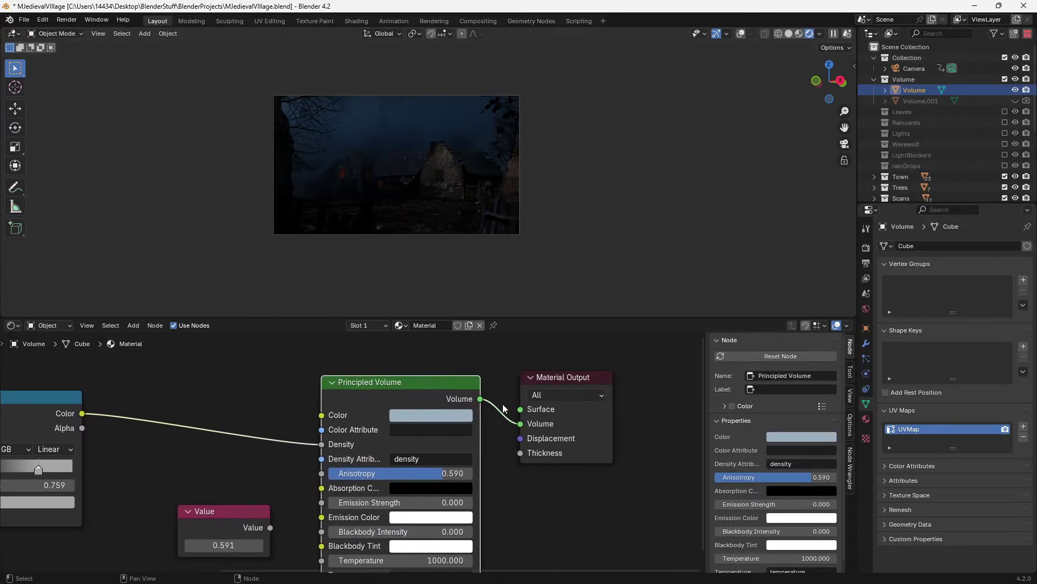
pyautogui.click(567, 377)
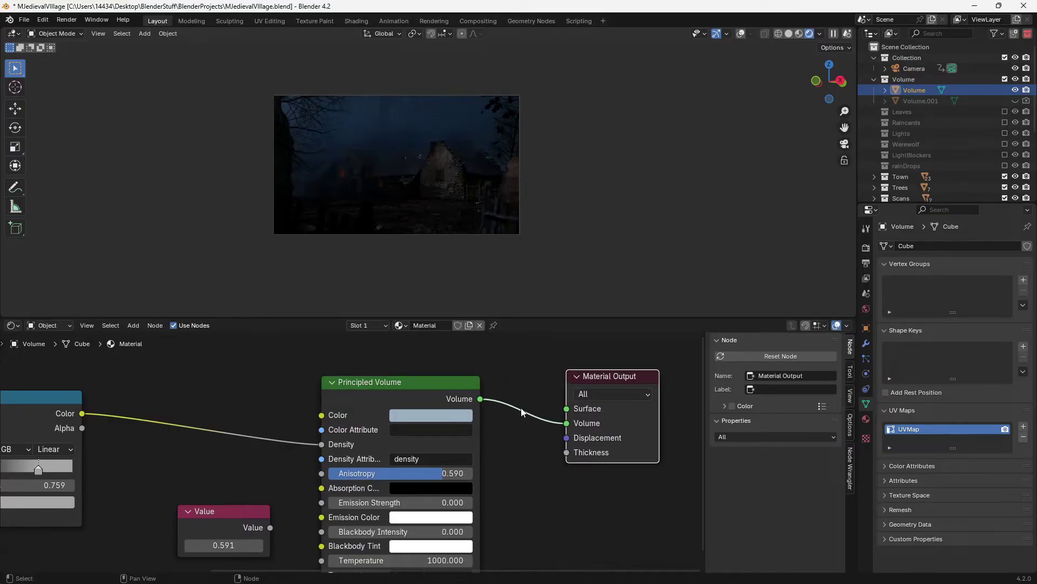
# Desaturate the Principled Volume fog colour toward blue-grey and clear the anisotropy value.
pyautogui.click(410, 414)
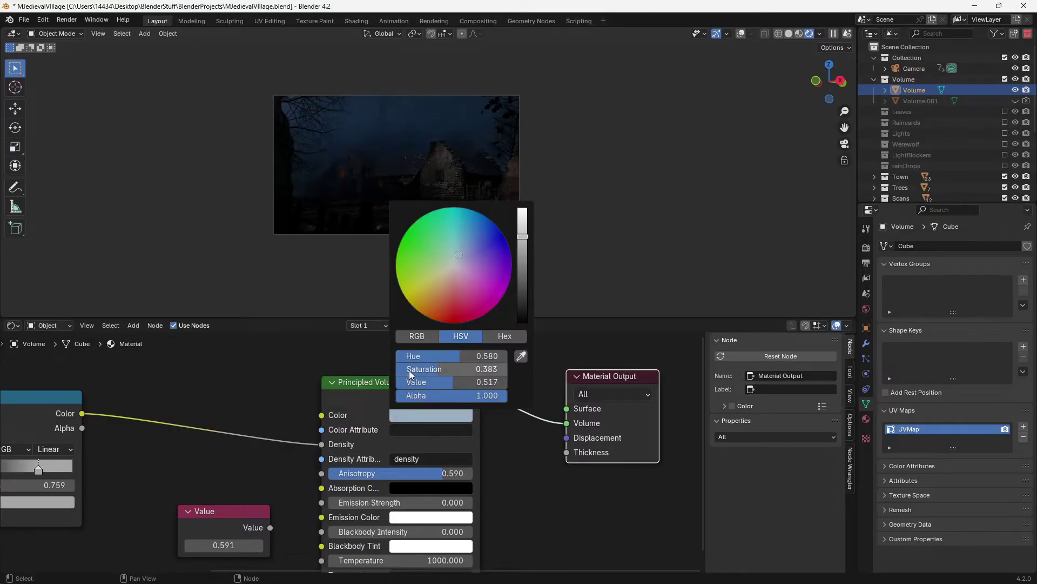
pyautogui.moveTo(435, 374); pyautogui.dragTo(417, 369)
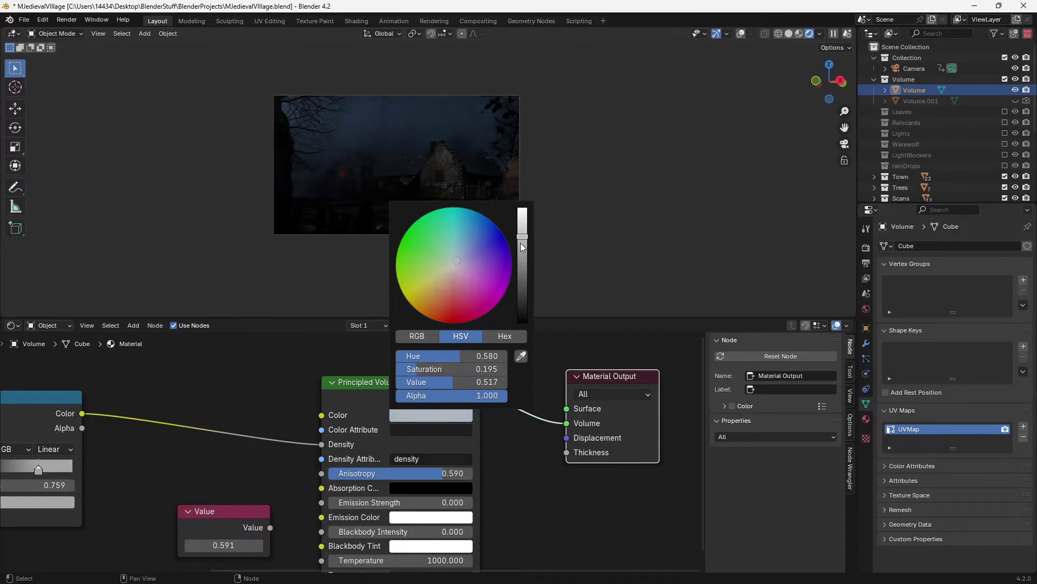
pyautogui.scroll(-2, 513, 433)
pyautogui.moveTo(512, 434); pyautogui.dragTo(356, 415, button='middle')
pyautogui.scroll(1, 355, 414)
pyautogui.scroll(1, 356, 414)
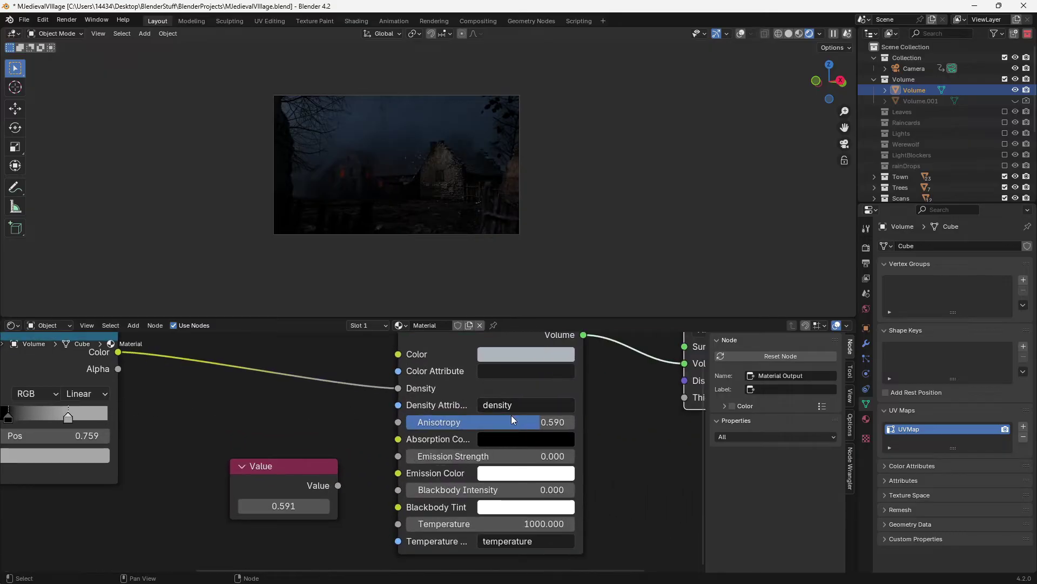
pyautogui.click(511, 416)
pyautogui.write('0')
pyautogui.press('Return')
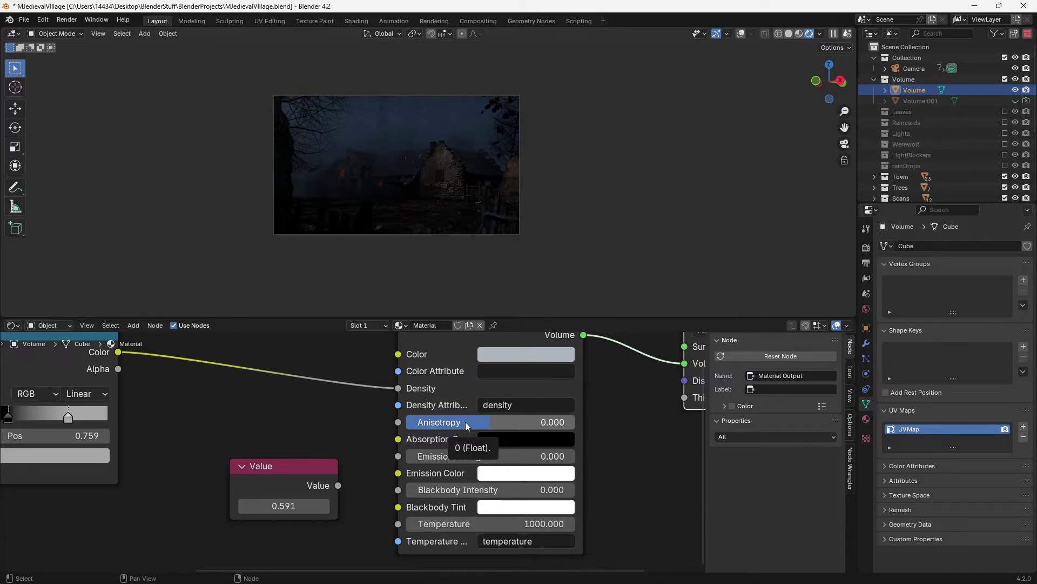
pyautogui.scroll(-2, 283, 414)
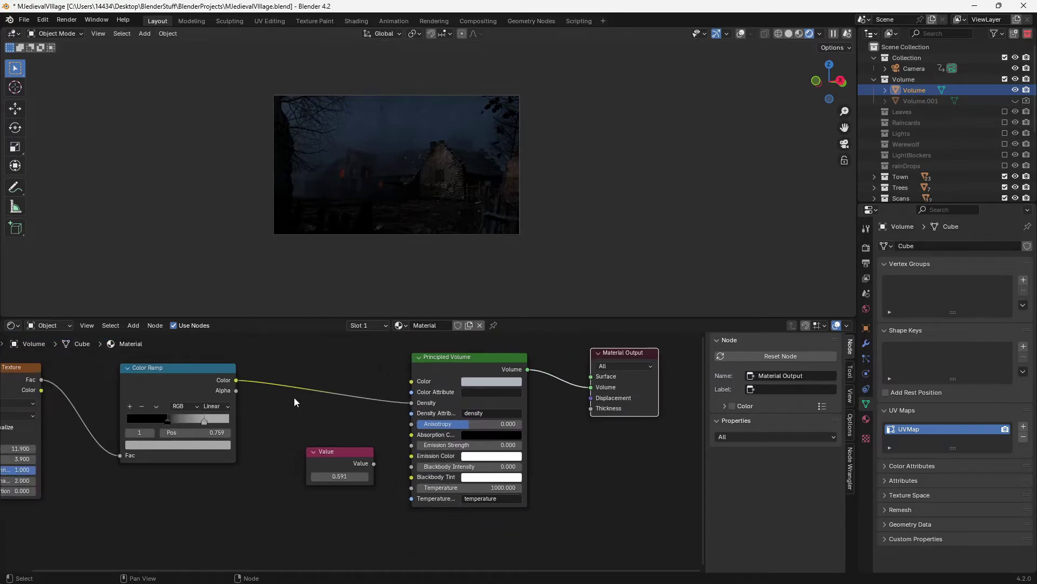
# Set fog anisotropy to 0.082 and unlink density, fixing it at 0.070.
pyautogui.click(330, 462)
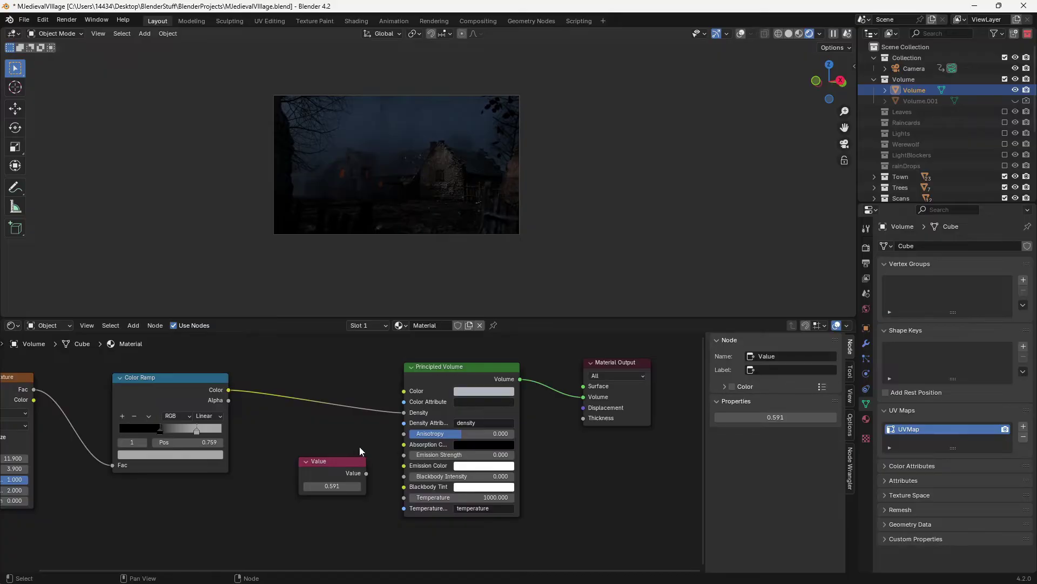
pyautogui.scroll(2, 343, 443)
pyautogui.moveTo(492, 422); pyautogui.dragTo(496, 421)
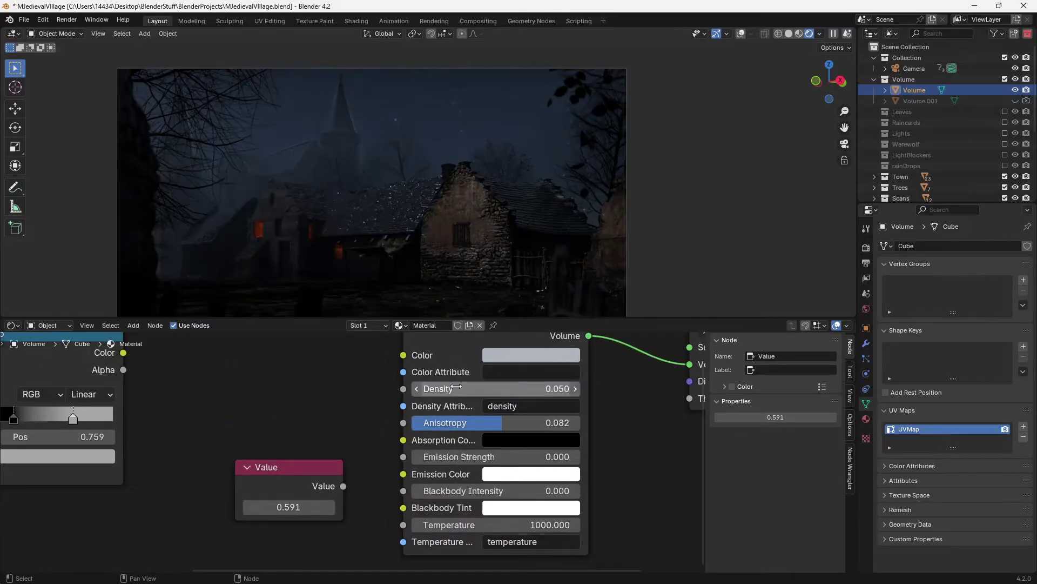
pyautogui.moveTo(404, 389); pyautogui.dragTo(373, 381)
pyautogui.moveTo(494, 388)
pyautogui.mouseDown()
pyautogui.moveTo(454, 388)
pyautogui.moveTo(471, 388)
pyautogui.mouseUp()
pyautogui.scroll(-2, 221, 392)
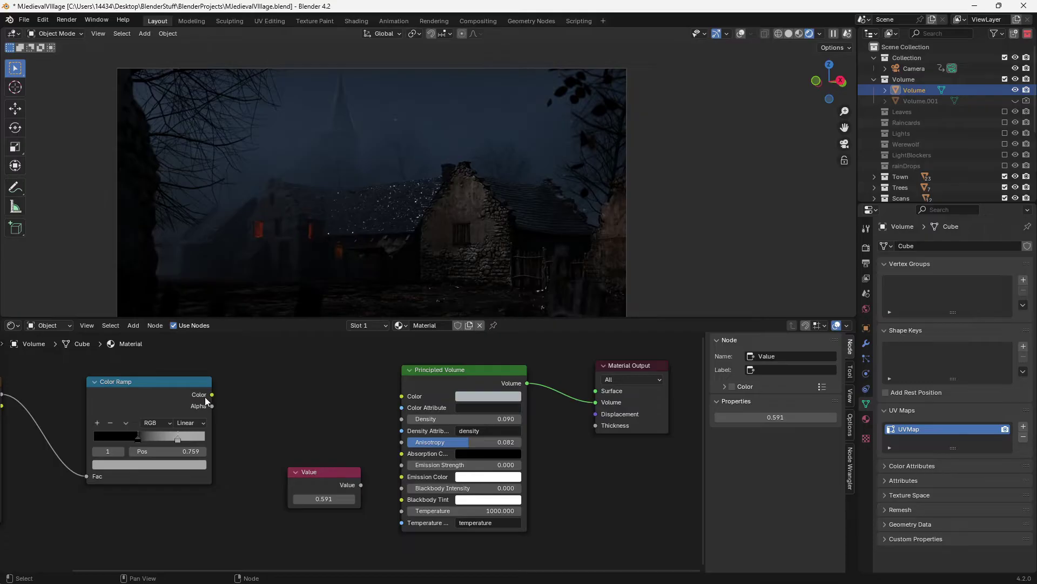
pyautogui.scroll(-1, 205, 397)
pyautogui.keyDown('ctrl'); pyautogui.scroll(5, 205, 396); pyautogui.keyUp('ctrl')
pyautogui.click(180, 407)
pyautogui.click(322, 407)
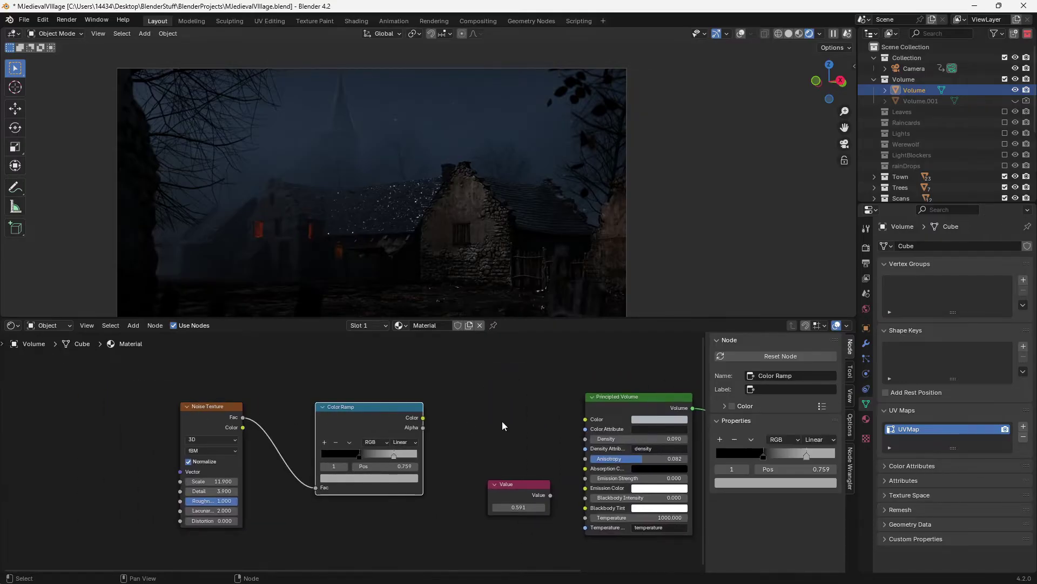
pyautogui.scroll(2, 362, 421)
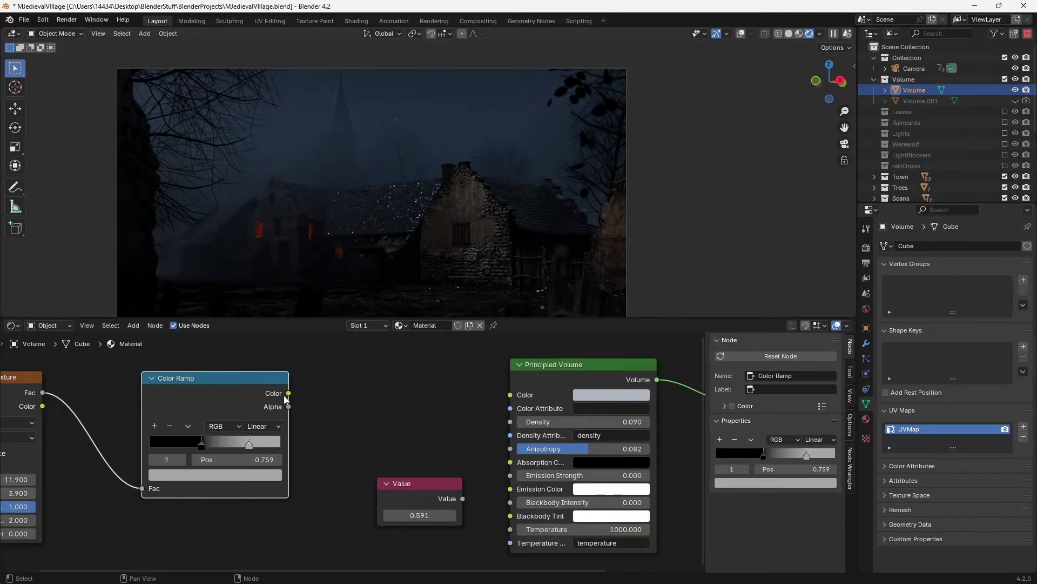
pyautogui.moveTo(288, 393); pyautogui.dragTo(504, 423)
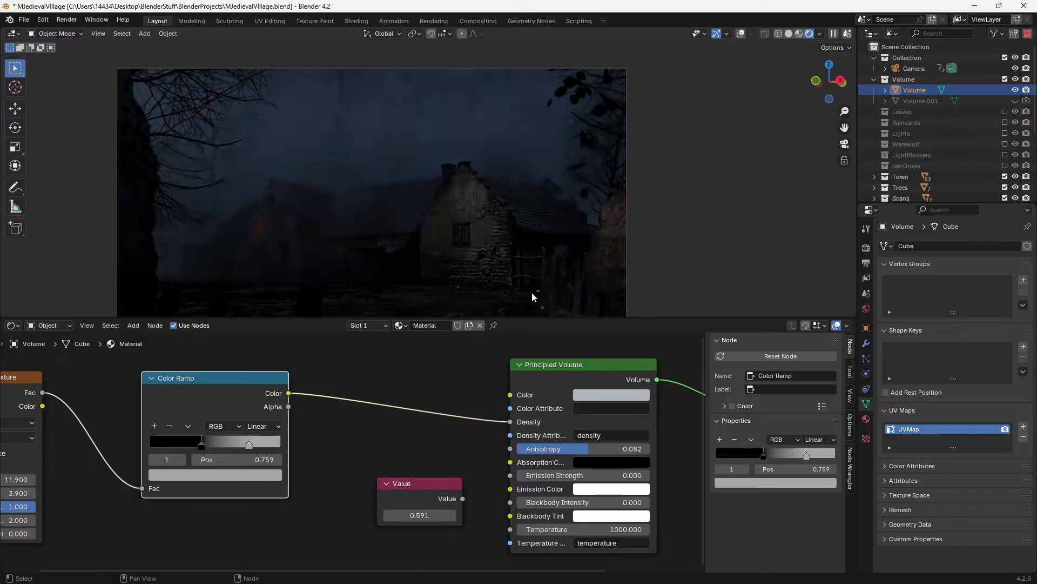
pyautogui.moveTo(424, 167); pyautogui.dragTo(471, 182, button='middle')
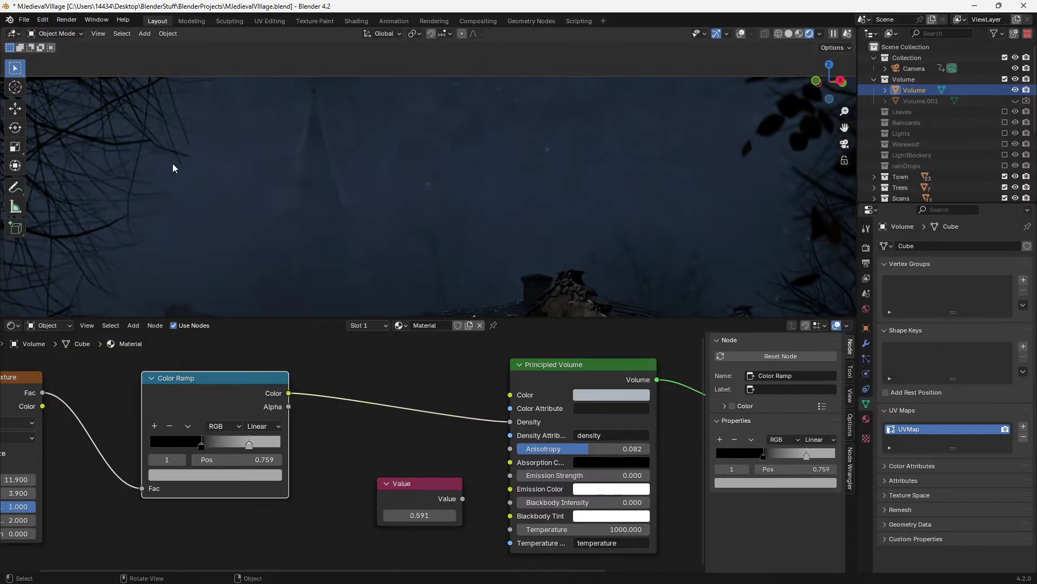
pyautogui.press('KP_0')
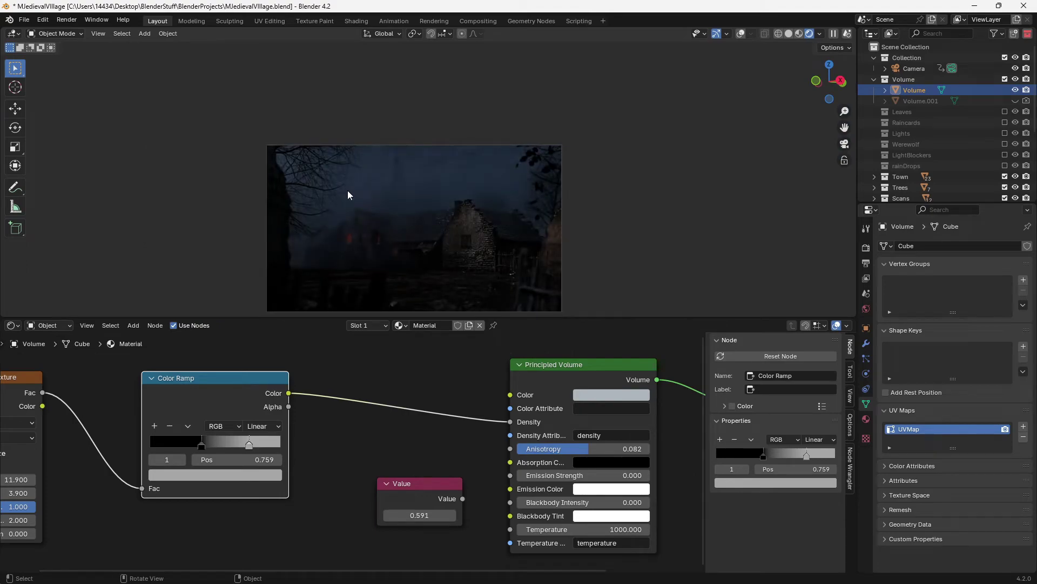
pyautogui.scroll(4, 392, 167)
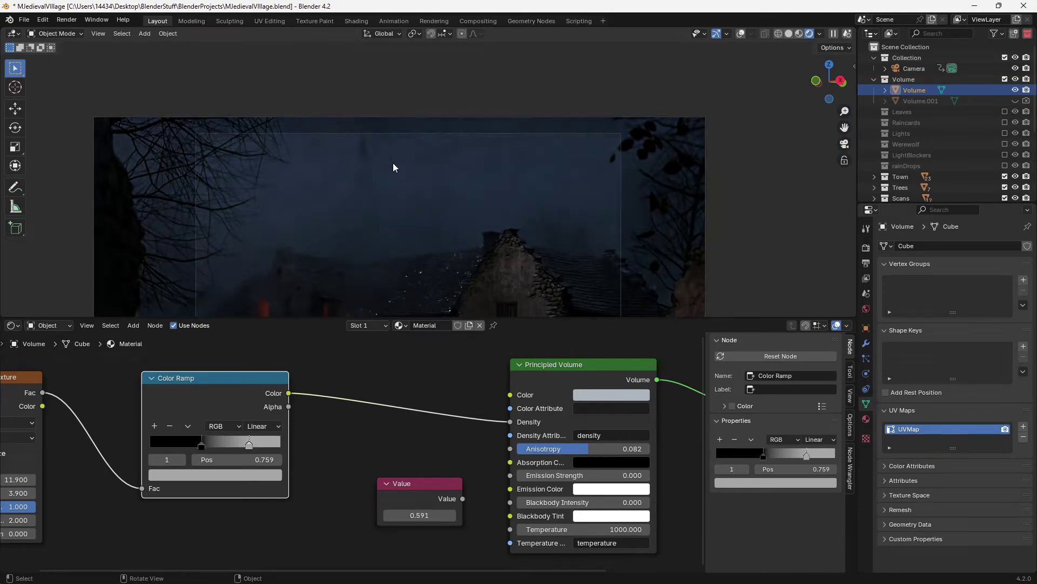
pyautogui.scroll(-2, 394, 167)
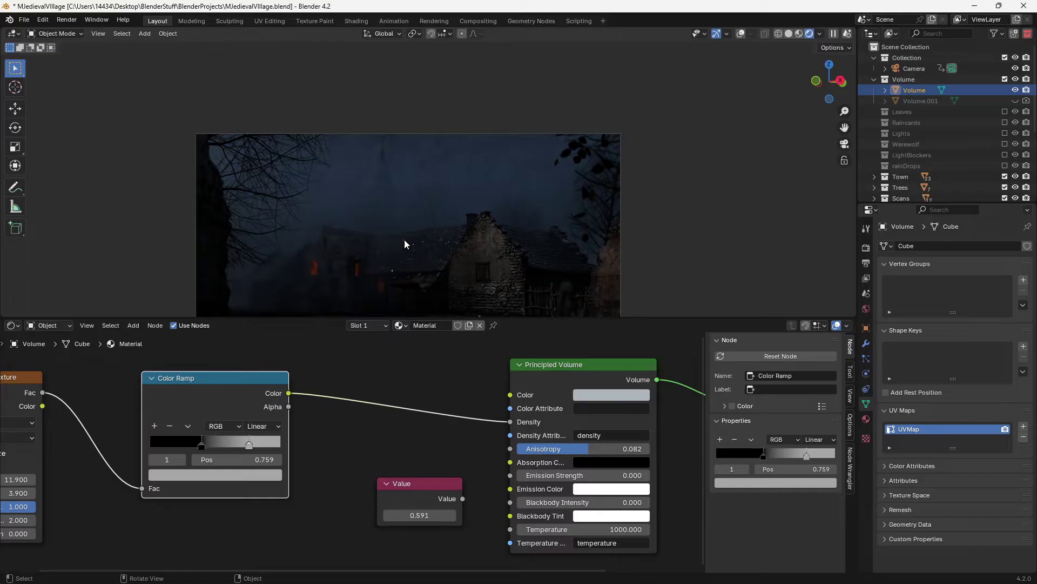
pyautogui.scroll(5, 366, 155)
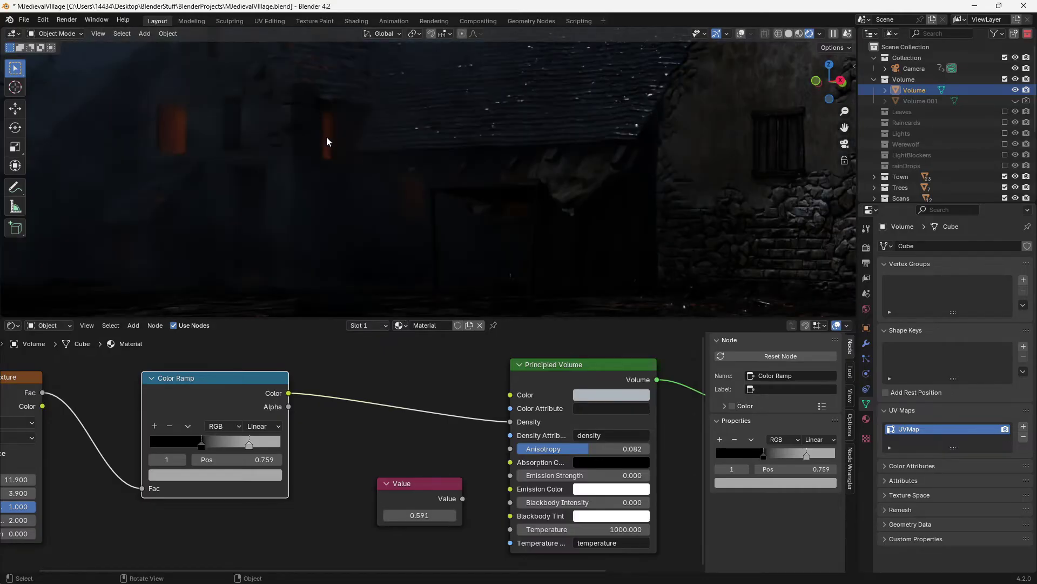
pyautogui.scroll(-4, 384, 120)
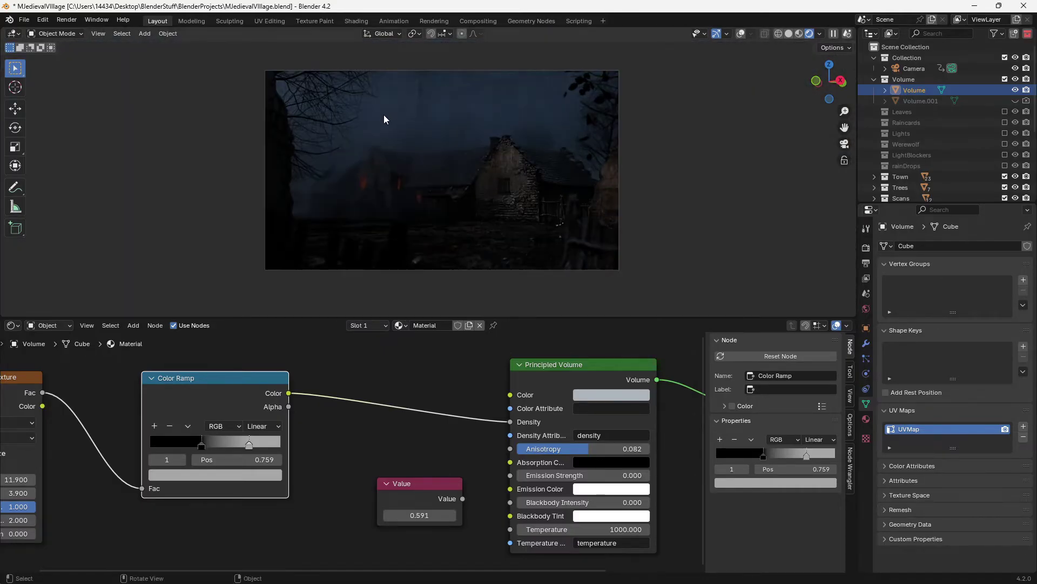
pyautogui.scroll(2, 416, 447)
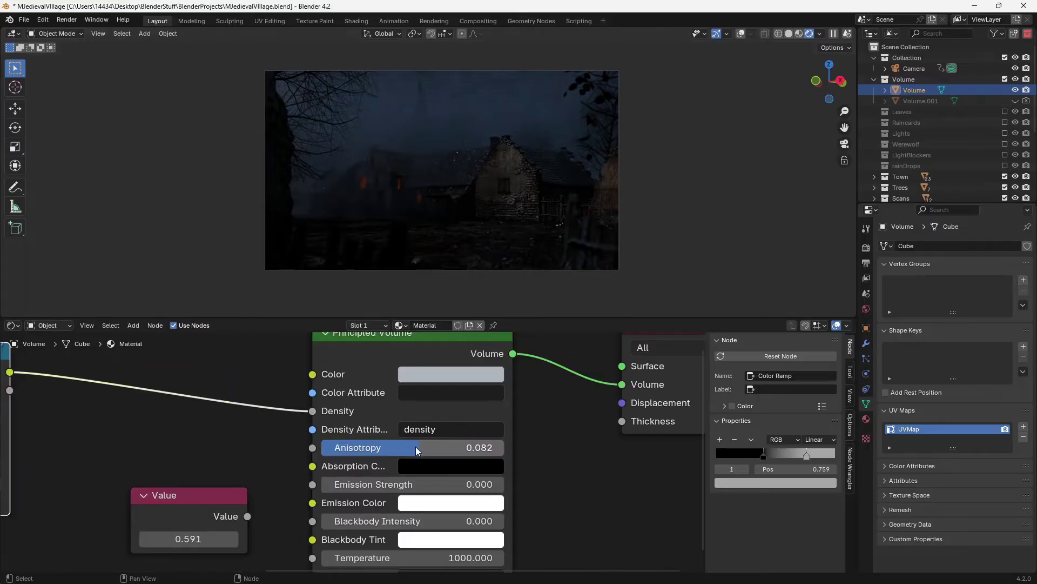
# Sweep the fog Anisotropy through its range, settle at 0.591, then check the Value node.
pyautogui.moveTo(416, 447); pyautogui.dragTo(342, 447)
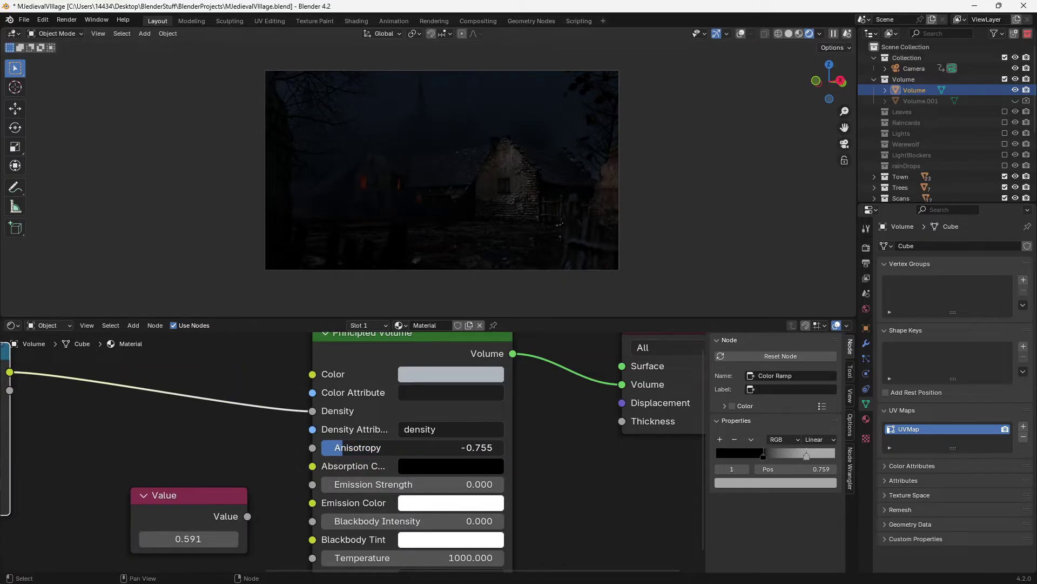
pyautogui.moveTo(343, 448)
pyautogui.mouseDown()
pyautogui.moveTo(321, 447)
pyautogui.moveTo(503, 448)
pyautogui.mouseUp()
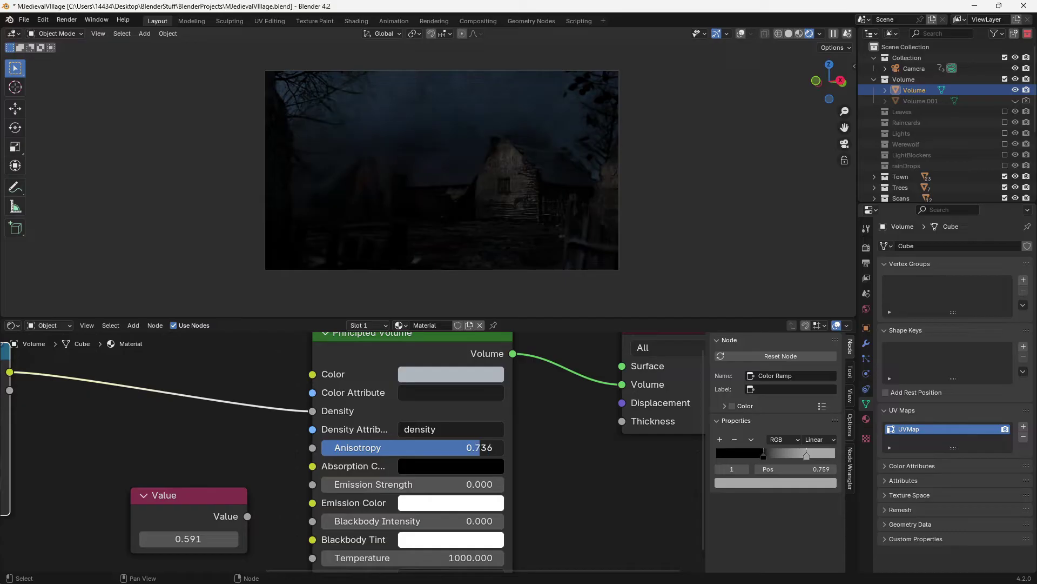
pyautogui.moveTo(503, 447); pyautogui.dragTo(505, 451)
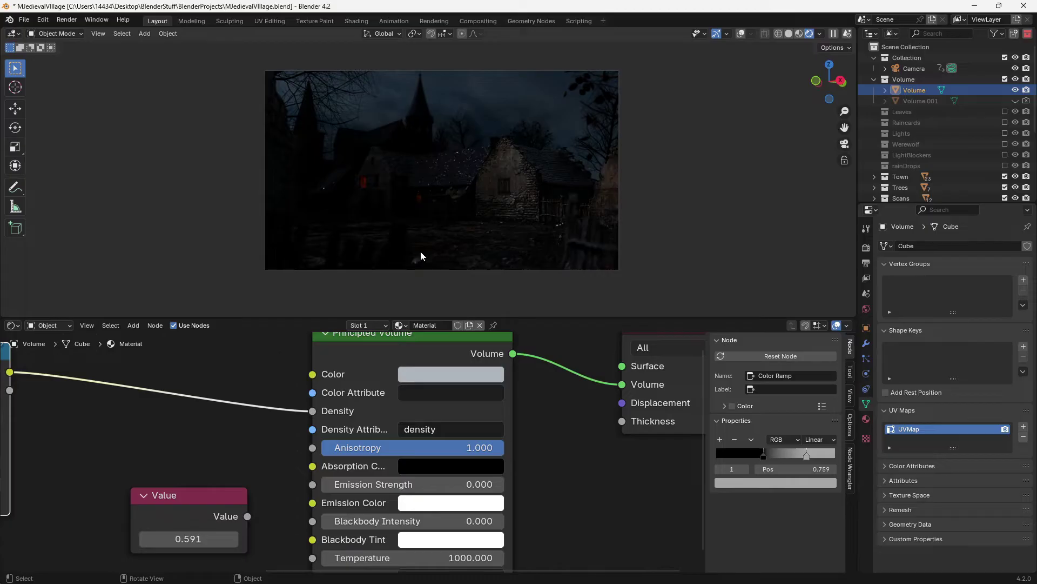
pyautogui.moveTo(487, 447); pyautogui.dragTo(466, 447)
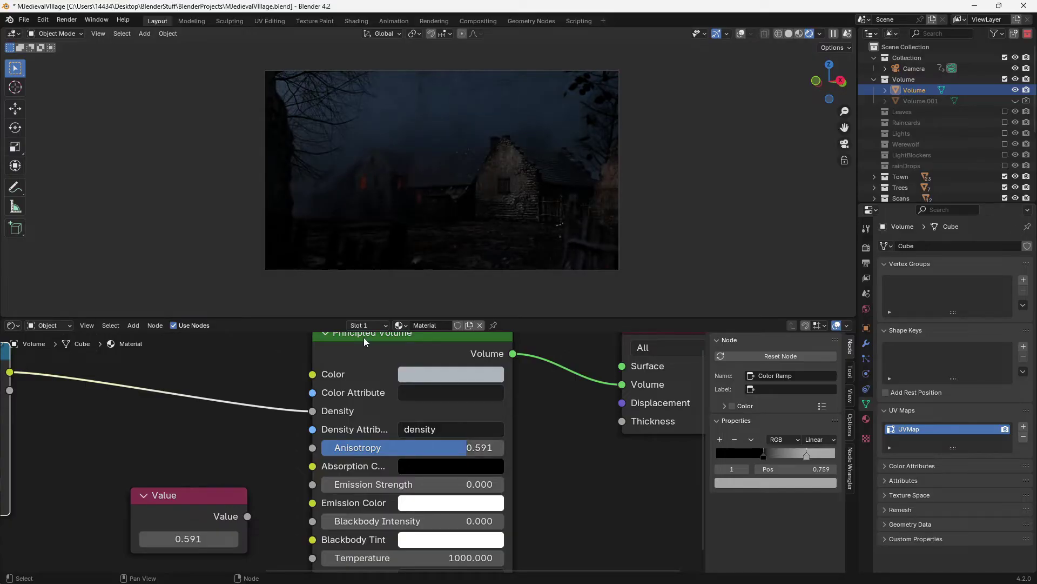
pyautogui.moveTo(170, 521); pyautogui.dragTo(313, 431, button='middle')
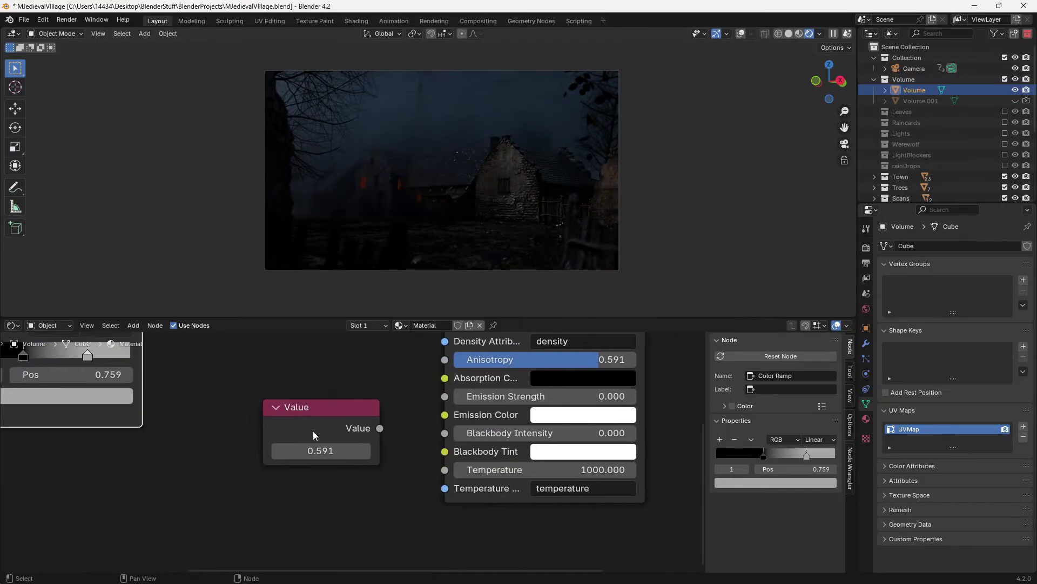
pyautogui.click(312, 426)
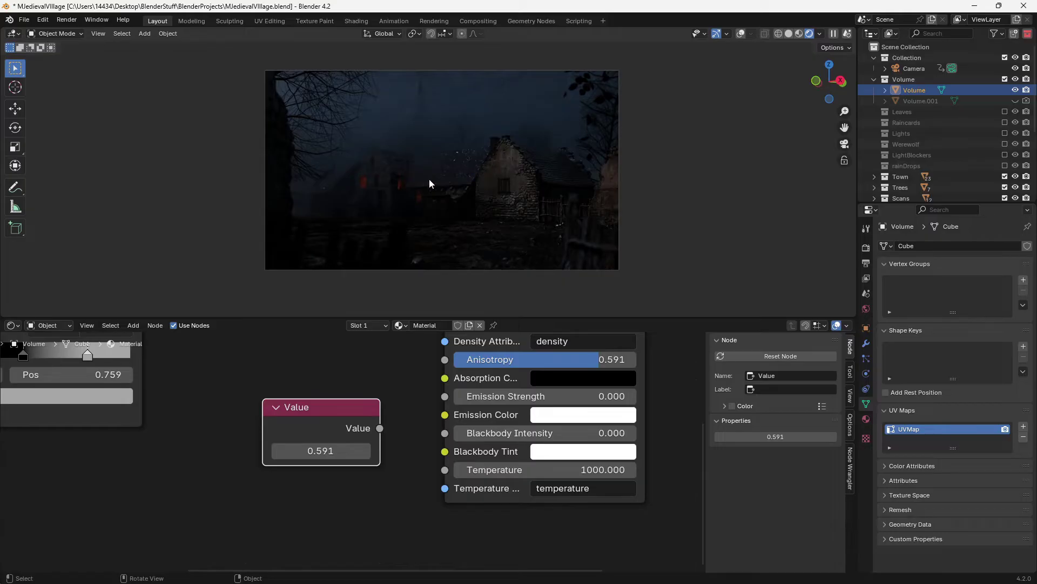
pyautogui.scroll(-2, 621, 217)
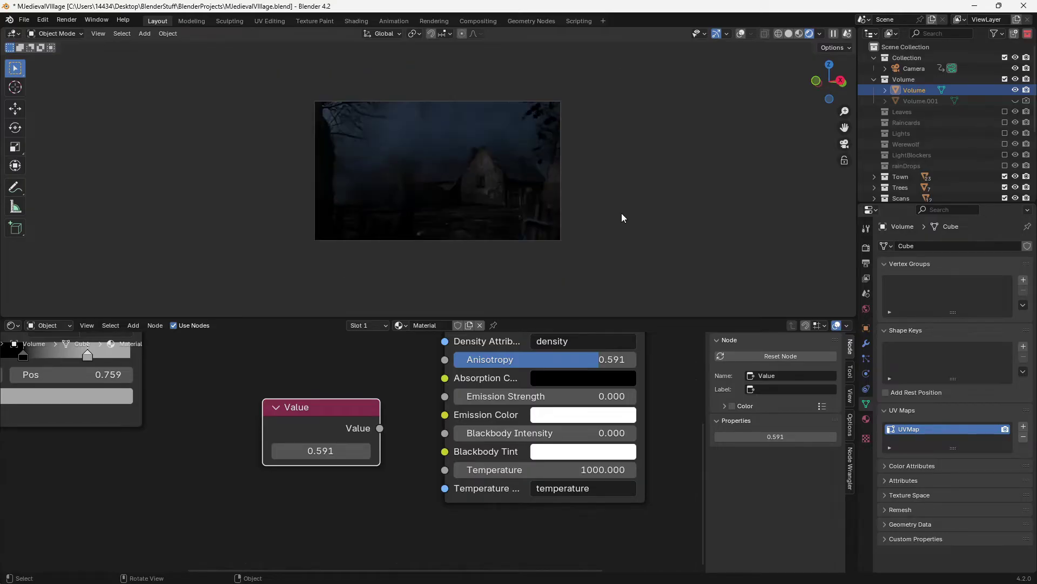
# Reset Color Management Exposure to 1.000 in Render Properties.
pyautogui.click(865, 248)
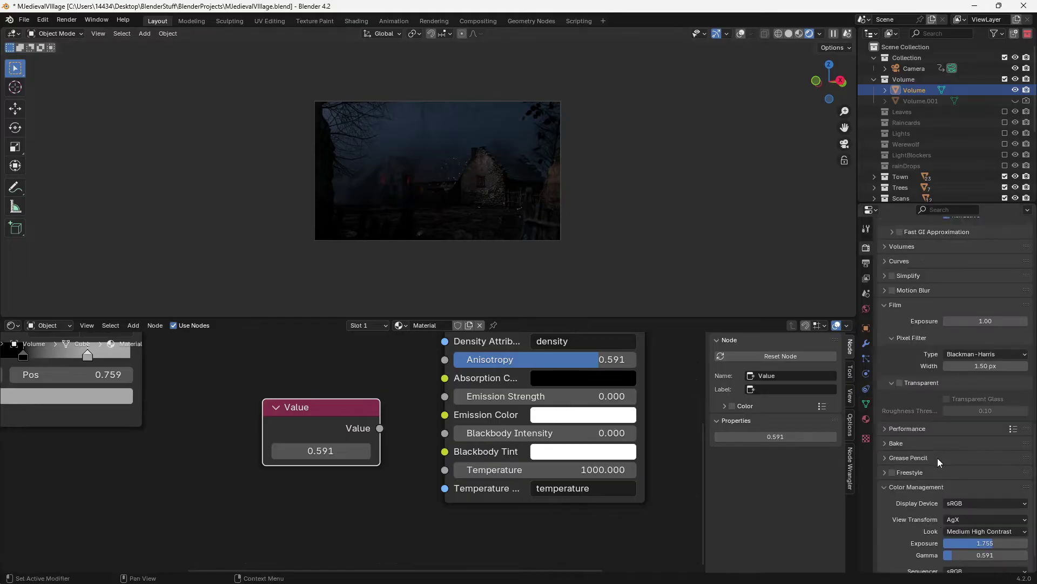
pyautogui.scroll(-2, 938, 458)
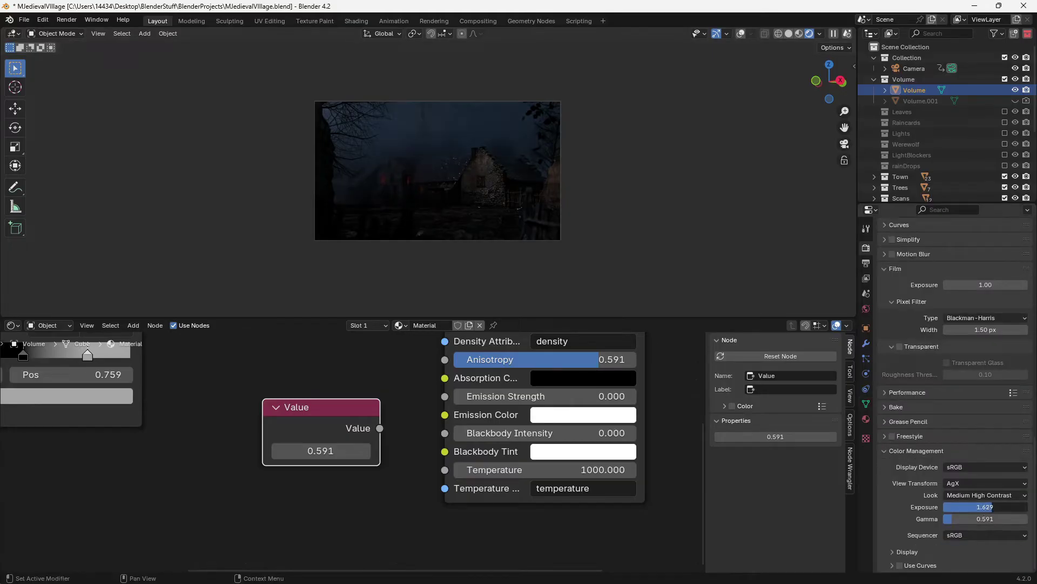
pyautogui.doubleClick(988, 507)
pyautogui.write('1')
pyautogui.press('Return')
pyautogui.scroll(2, 556, 220)
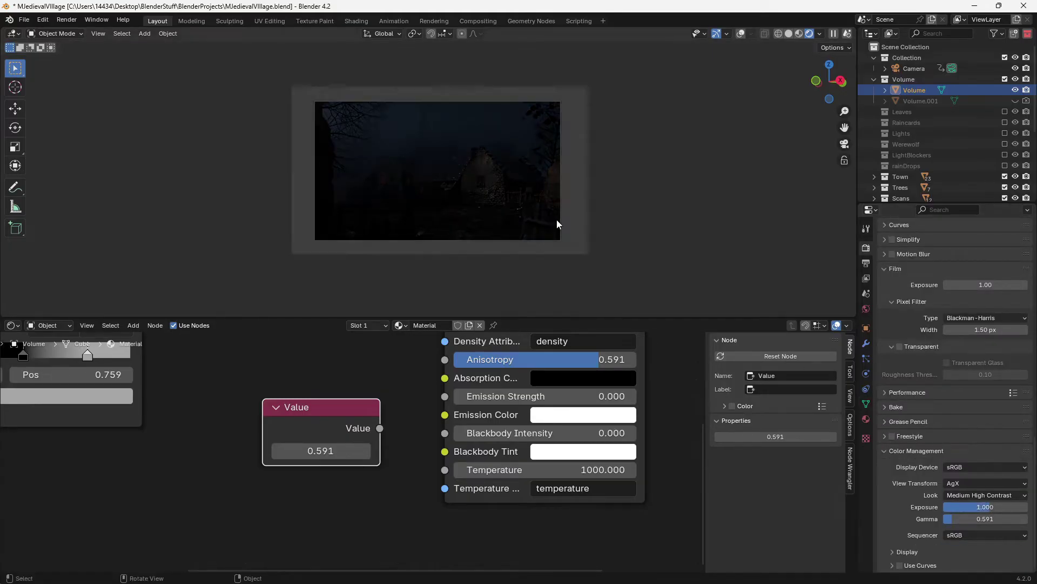
pyautogui.scroll(3, 557, 219)
pyautogui.scroll(-3, 311, 157)
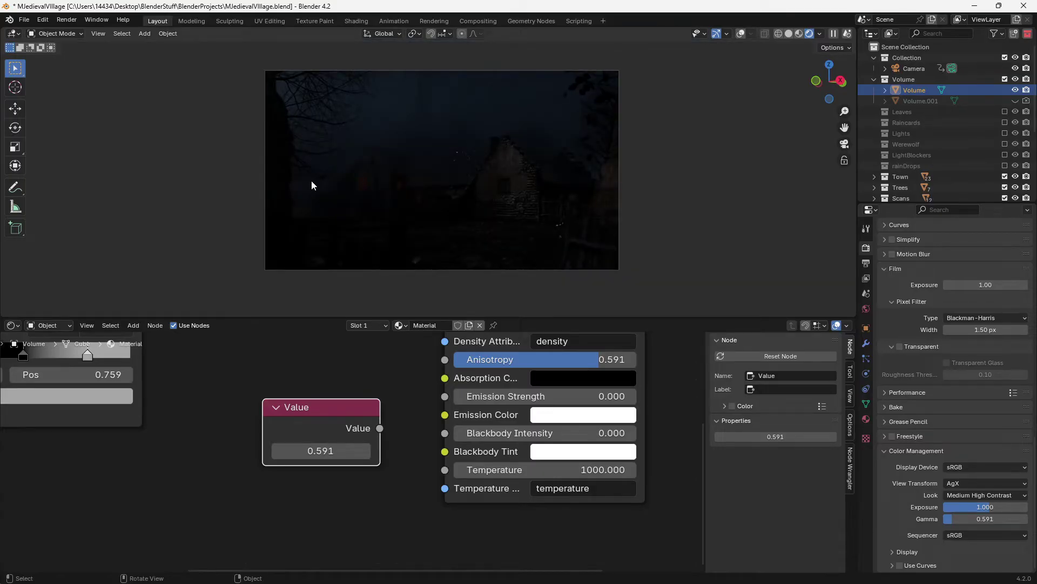
pyautogui.scroll(-5, 884, 121)
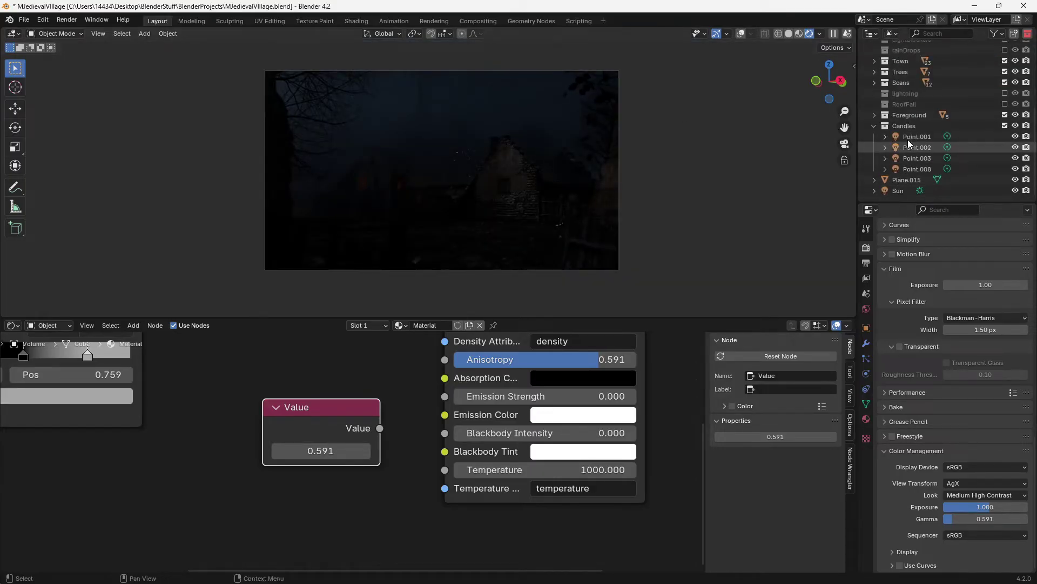
# Select the candle point lights under Candles and set their power to 9 W, then 6.8 W.
pyautogui.click(917, 136)
pyautogui.keyDown('shift'); pyautogui.click(916, 168); pyautogui.keyUp('shift')
pyautogui.click(865, 393)
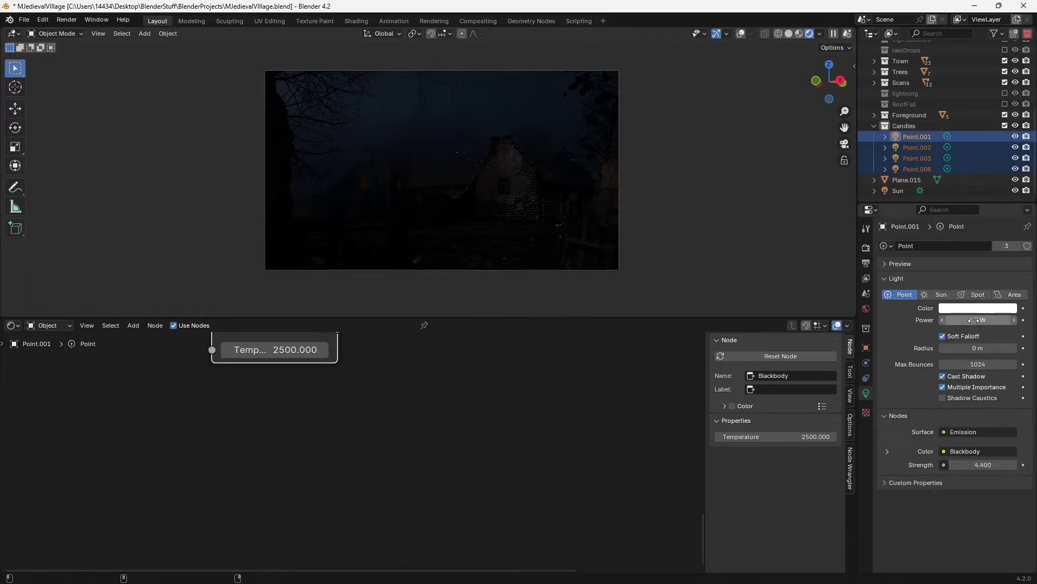
pyautogui.moveTo(972, 321); pyautogui.dragTo(985, 321)
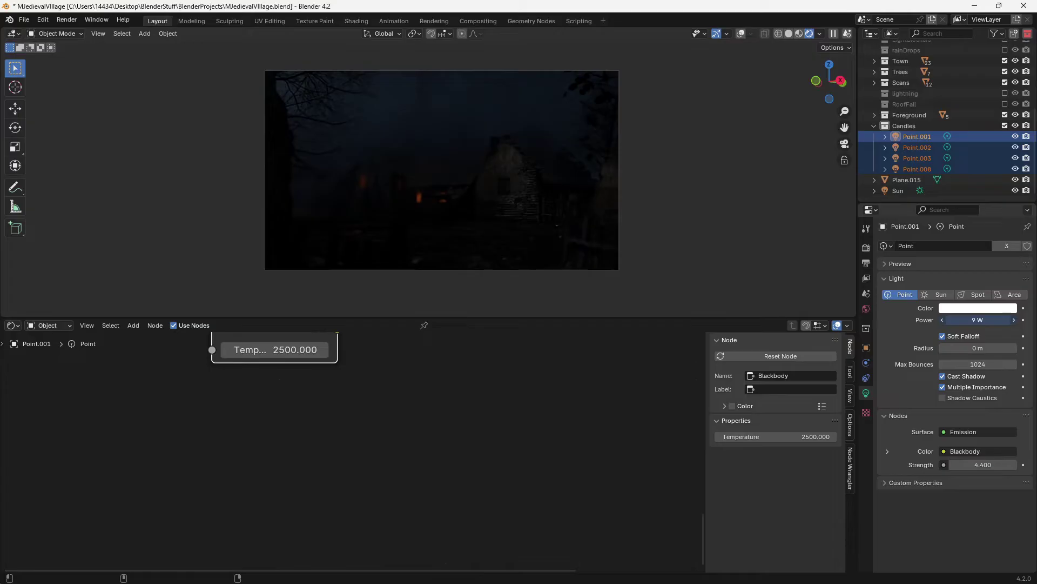
pyautogui.moveTo(978, 320); pyautogui.dragTo(964, 320)
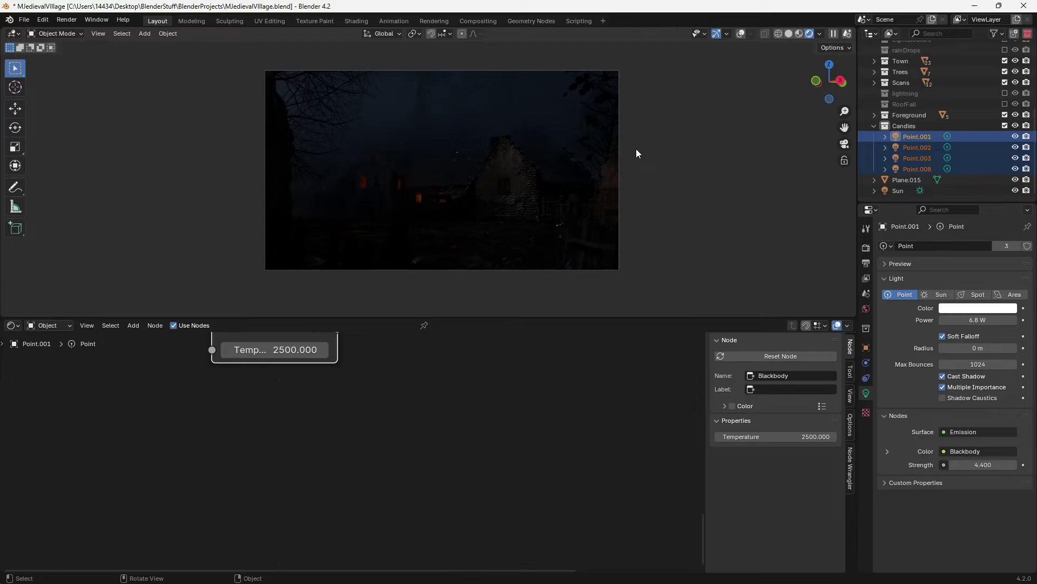
# Brighten the render with Gamma 1.0, then try a lower Exposure and undo it.
pyautogui.click(866, 247)
pyautogui.scroll(-5, 964, 419)
pyautogui.scroll(-5, 962, 418)
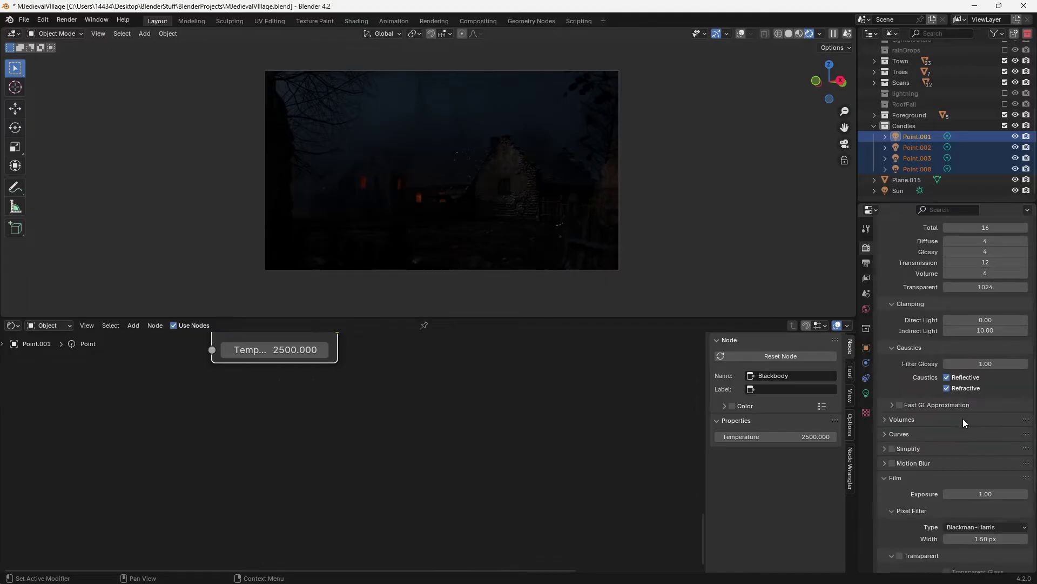
pyautogui.scroll(-5, 965, 471)
pyautogui.scroll(-2, 965, 472)
pyautogui.click(967, 519)
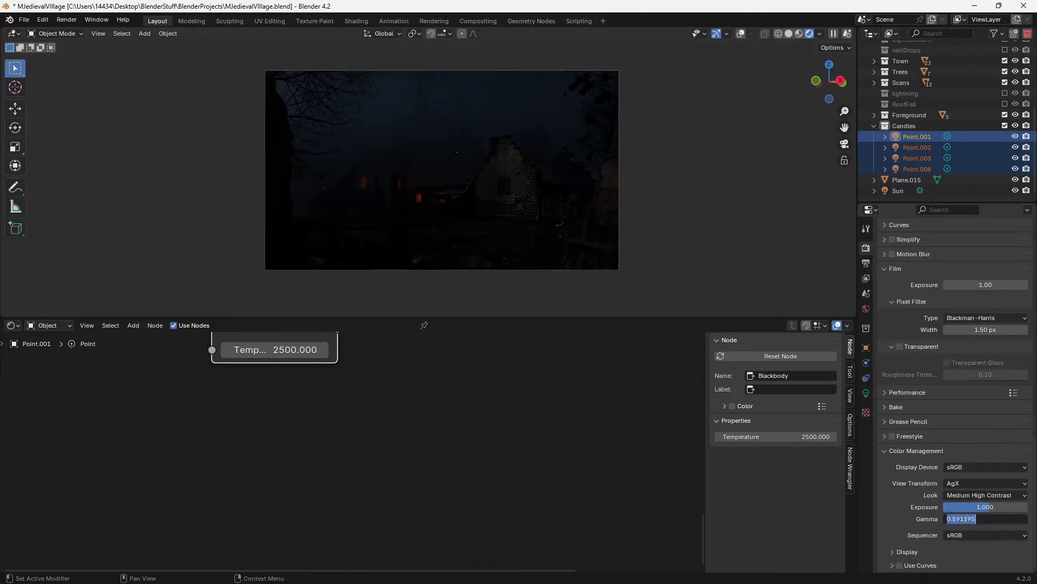
pyautogui.write('1')
pyautogui.press('Return')
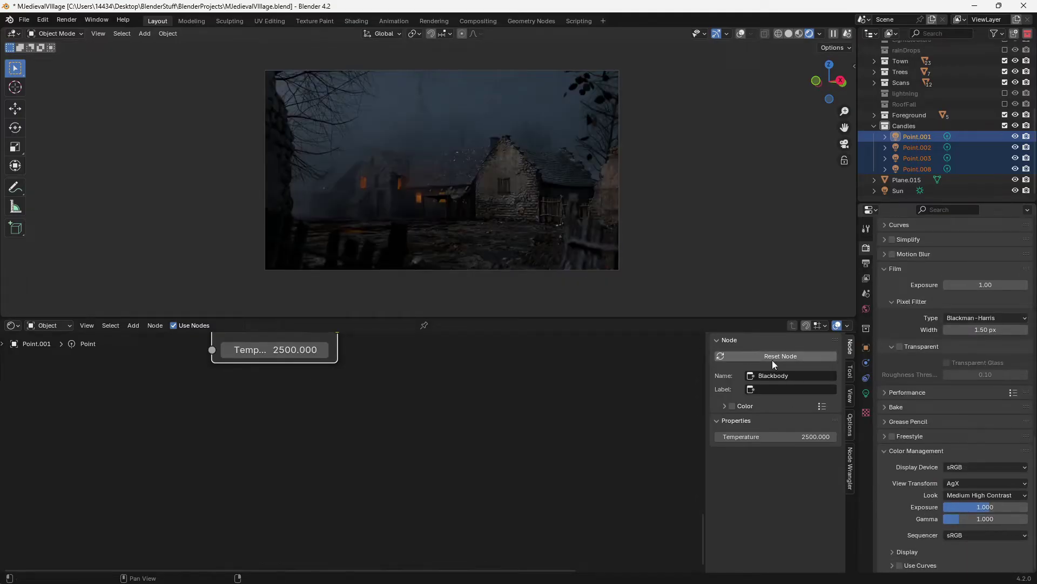
pyautogui.moveTo(985, 507); pyautogui.dragTo(957, 507)
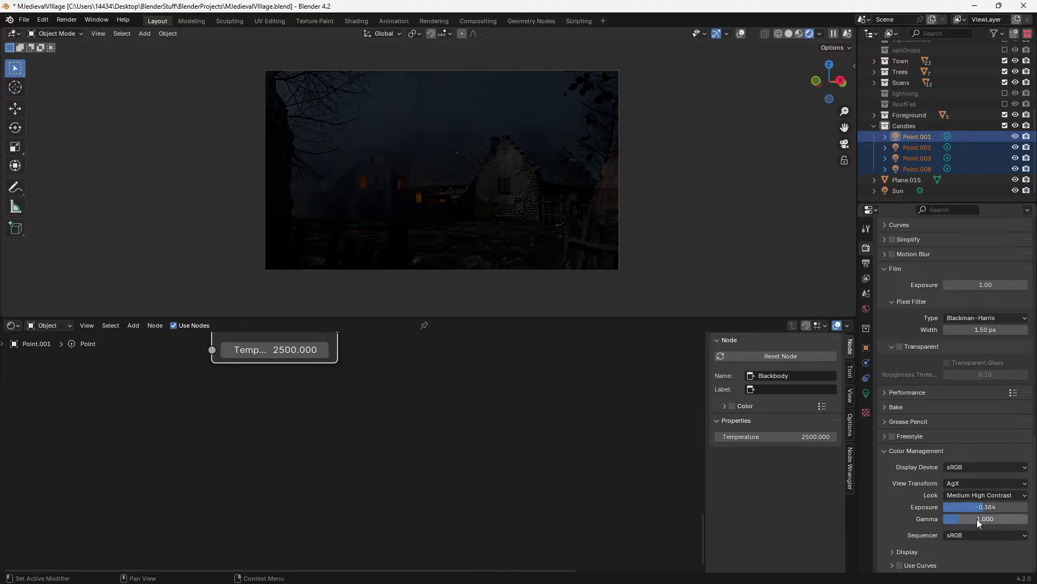
pyautogui.hotkey('ctrl', 'z')
# Restore the dark look with Gamma 0.591 and Exposure 1.503.
pyautogui.moveTo(977, 519); pyautogui.dragTo(957, 519)
pyautogui.moveTo(954, 518)
pyautogui.mouseDown()
pyautogui.moveTo(945, 518)
pyautogui.moveTo(981, 507)
pyautogui.mouseUp()
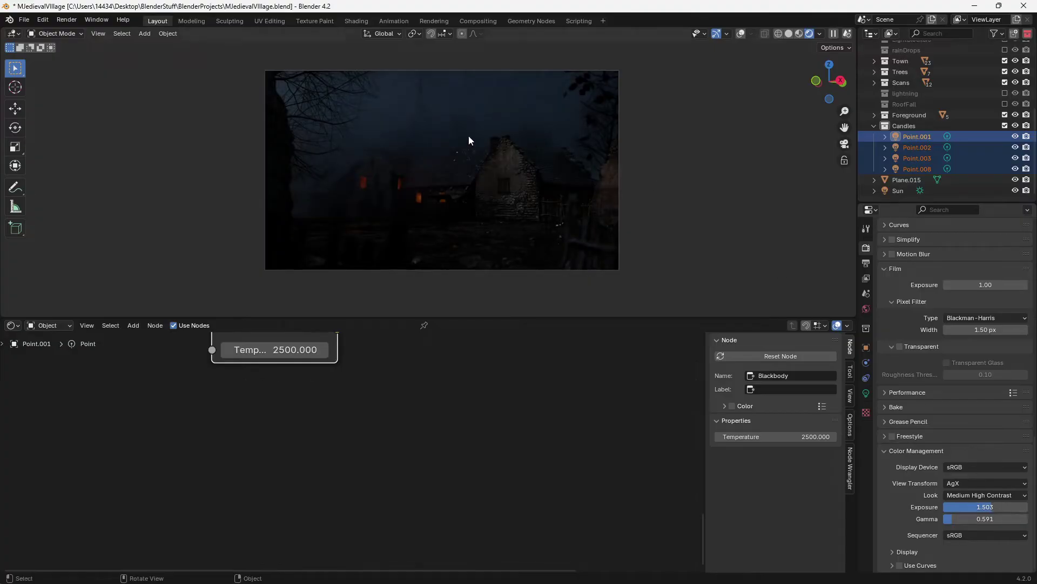
pyautogui.scroll(3, 452, 142)
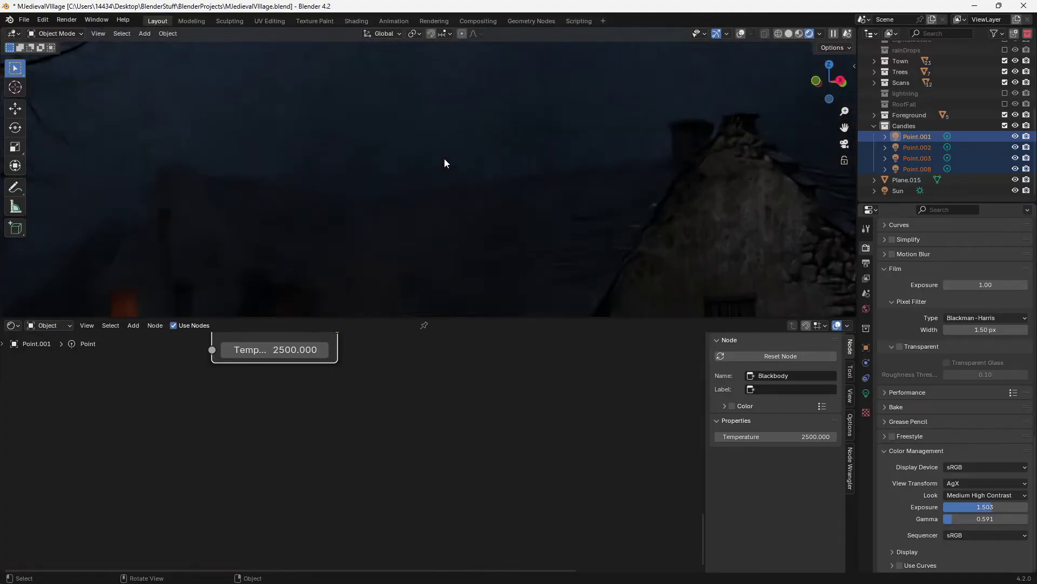
pyautogui.scroll(-3, 444, 159)
pyautogui.hotkey('shift', 'a')
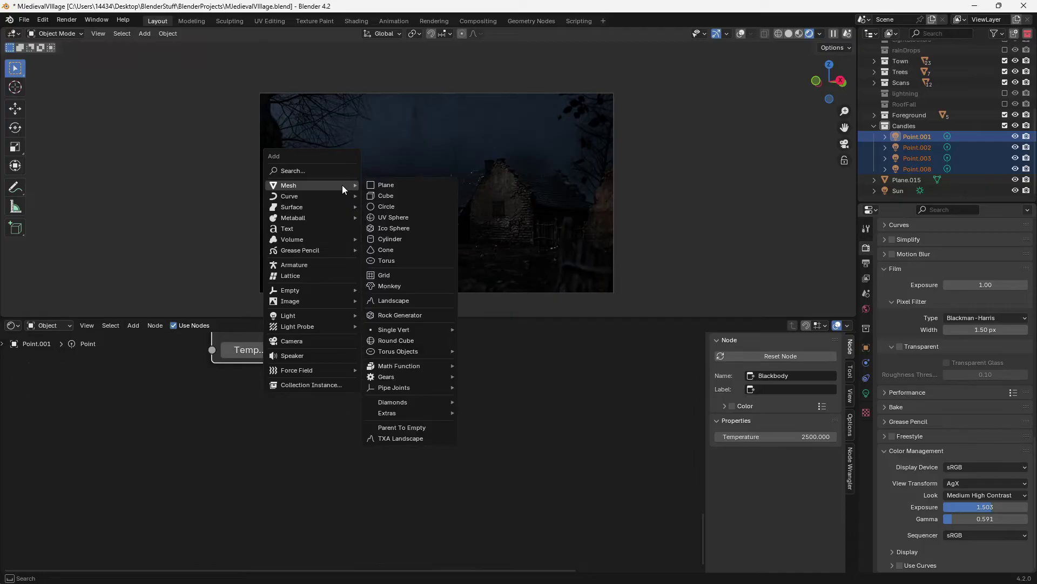
pyautogui.moveTo(289, 315)
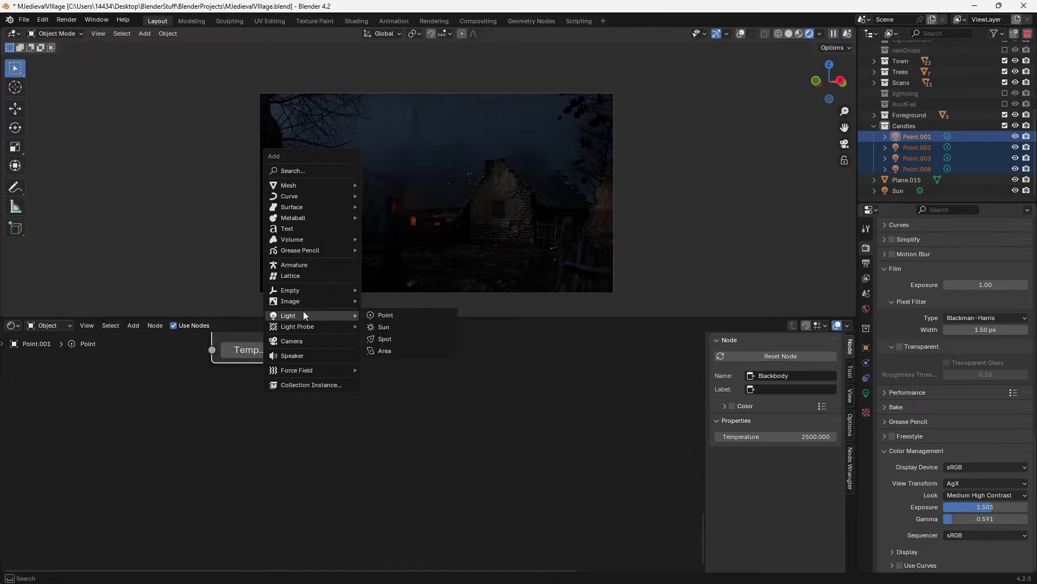
# Add a spot light and raise it vertically above the village.
pyautogui.click(431, 342)
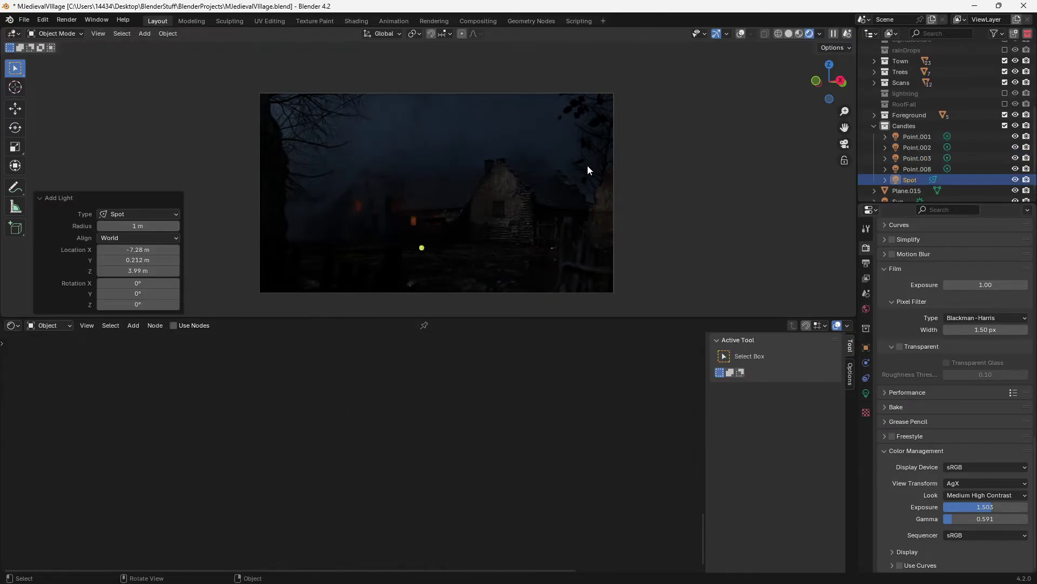
pyautogui.moveTo(588, 165); pyautogui.dragTo(476, 206, button='middle')
pyautogui.press('g')
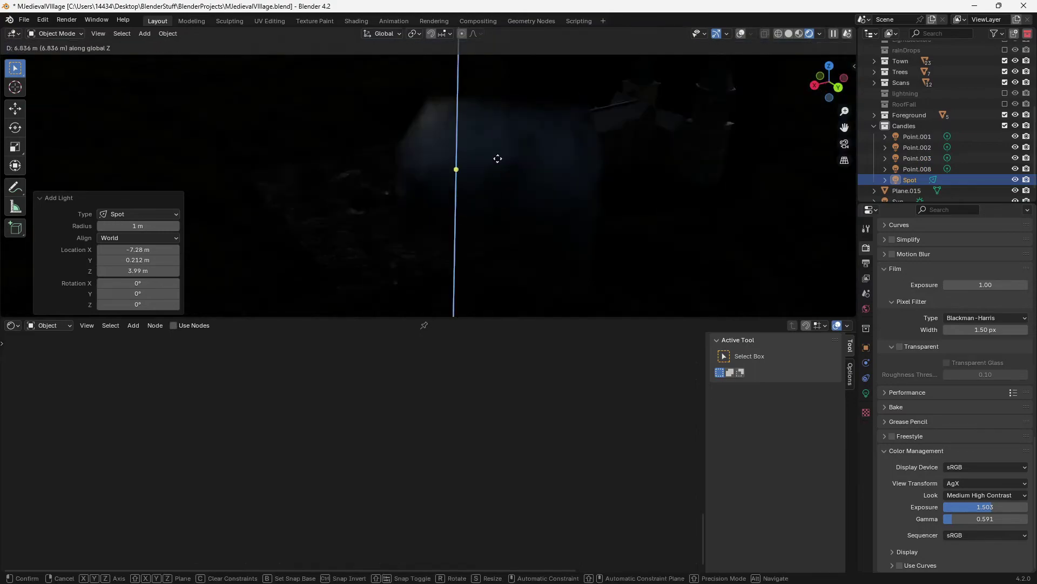
pyautogui.click(502, 120)
pyautogui.moveTo(501, 120)
pyautogui.mouseDown(button='middle')
pyautogui.moveTo(450, 126)
pyautogui.moveTo(482, 133)
pyautogui.mouseUp(button='middle')
pyautogui.press('g')
pyautogui.press('z')
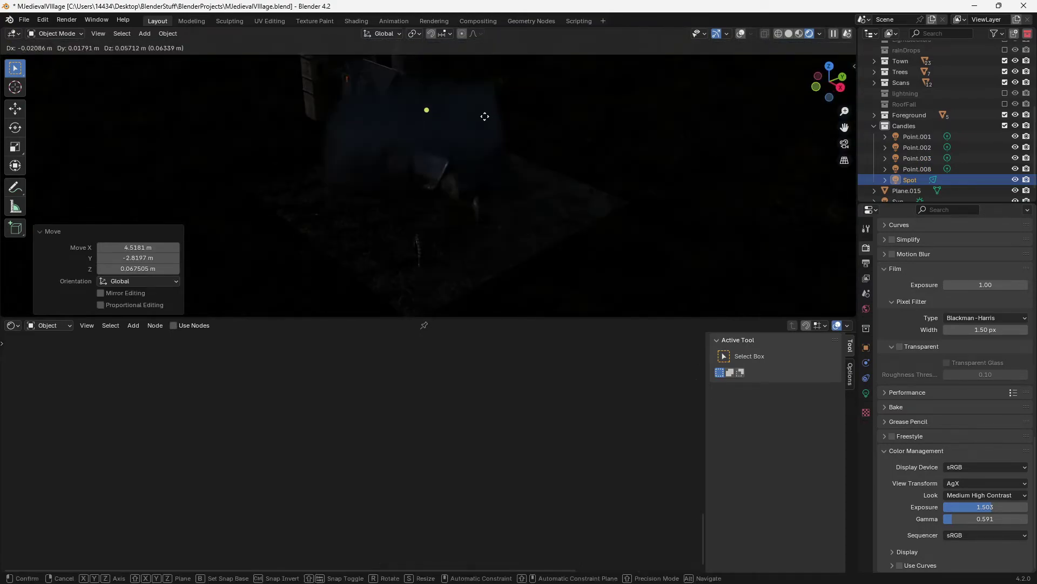
pyautogui.click(496, 168)
# With overlays on, give the spot light a pale blue colour and about 269 W power.
pyautogui.click(740, 34)
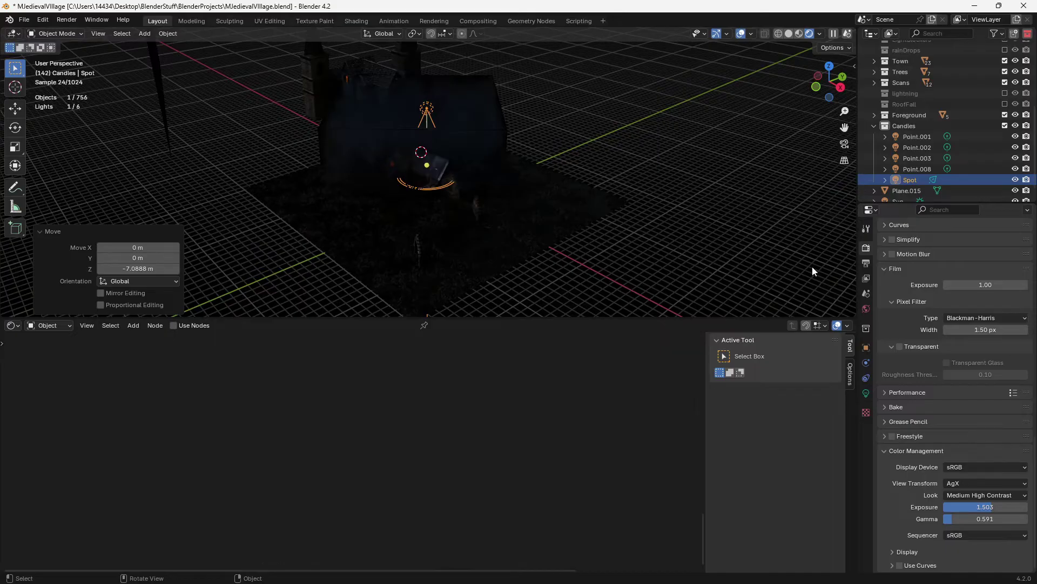
pyautogui.click(867, 393)
pyautogui.click(985, 309)
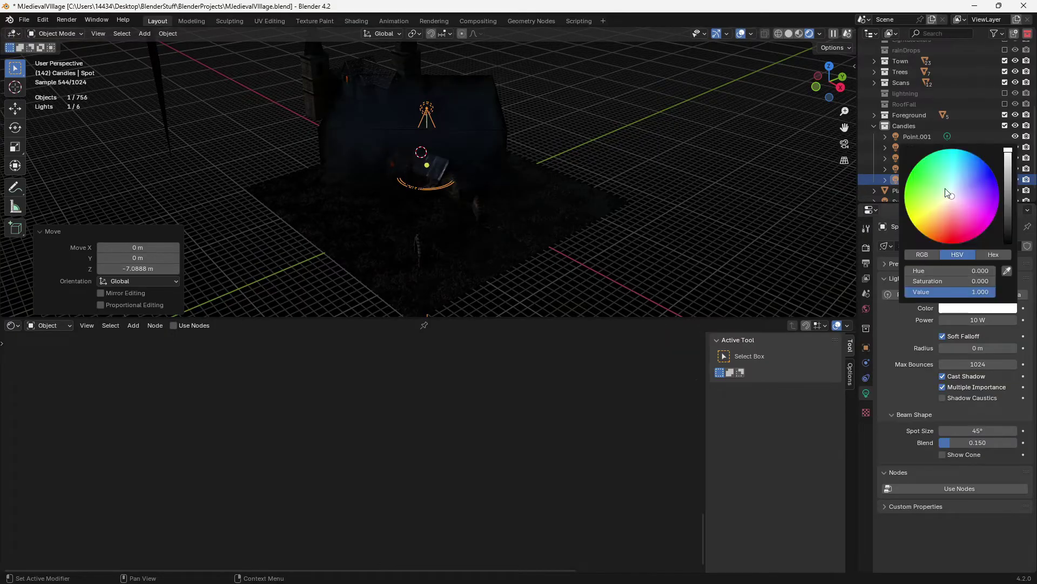
pyautogui.click(956, 190)
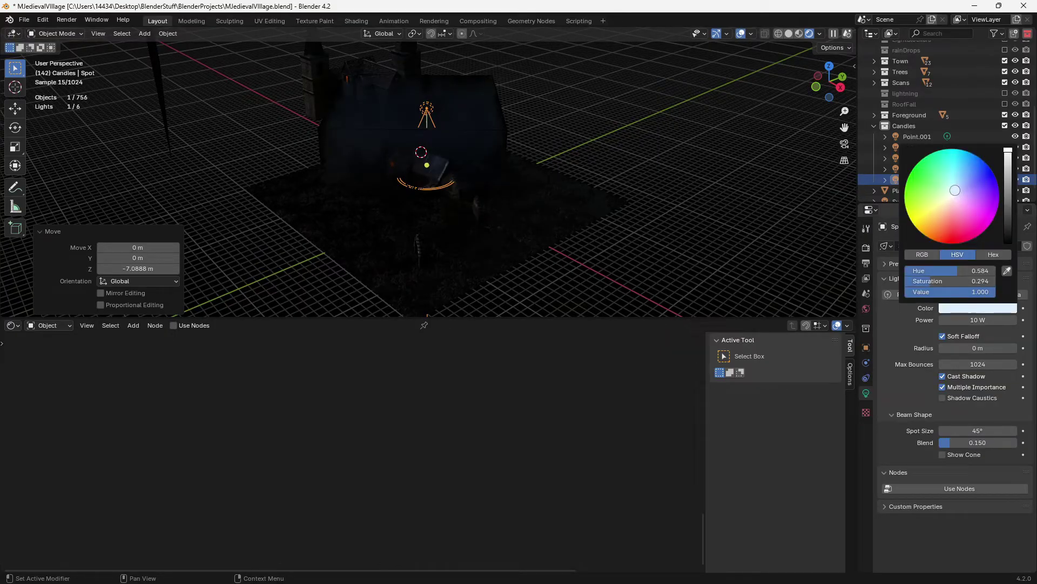
pyautogui.moveTo(977, 320)
pyautogui.mouseDown()
pyautogui.moveTo(1005, 320)
pyautogui.moveTo(609, 203)
pyautogui.mouseUp()
# In camera view, rotate and reposition the spot light above the village.
pyautogui.press('KP_0')
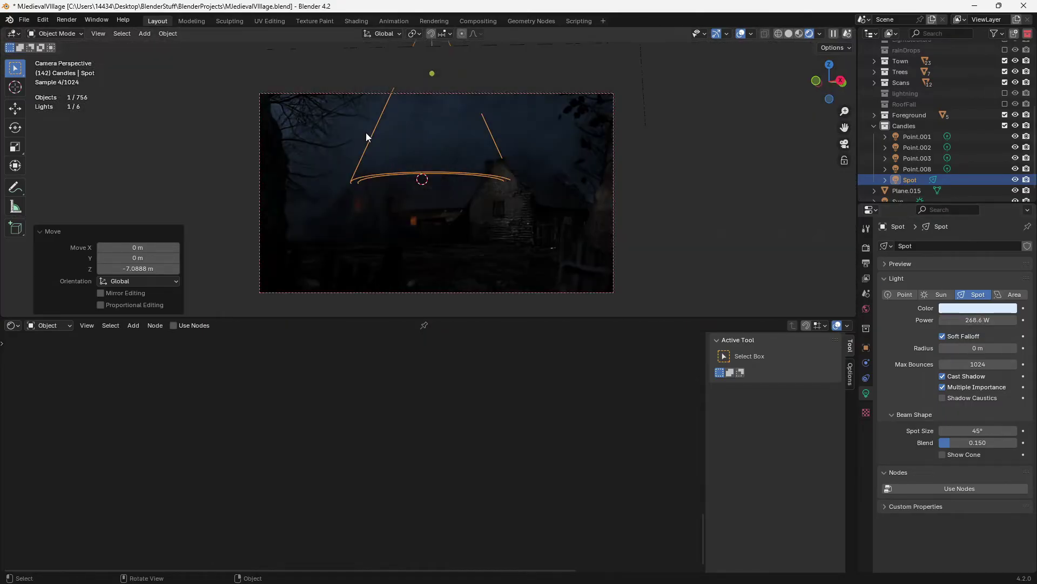
pyautogui.press('r')
pyautogui.press('r')
pyautogui.click(566, 185)
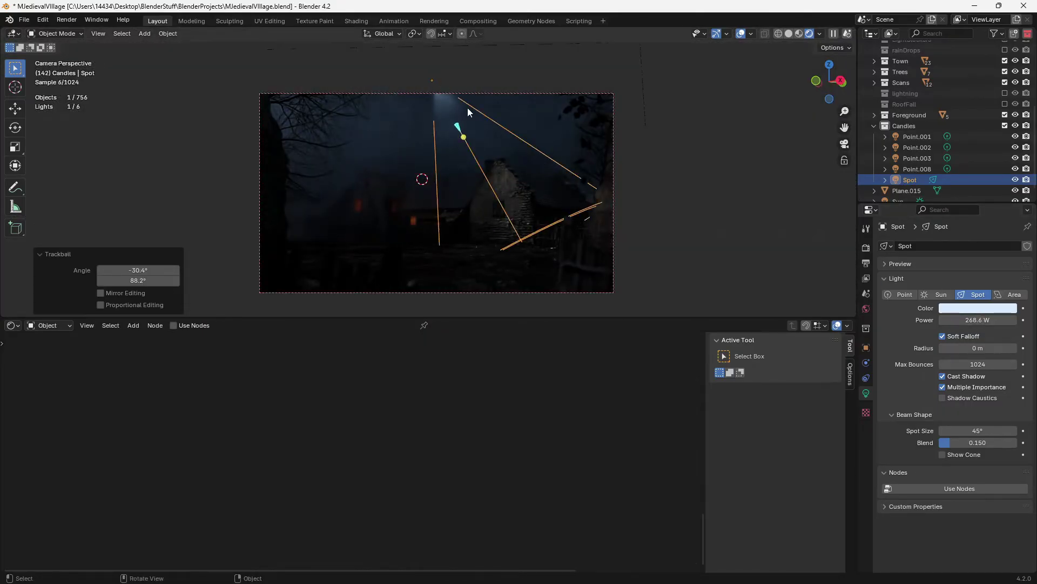
pyautogui.scroll(3, 471, 125)
pyautogui.press('g')
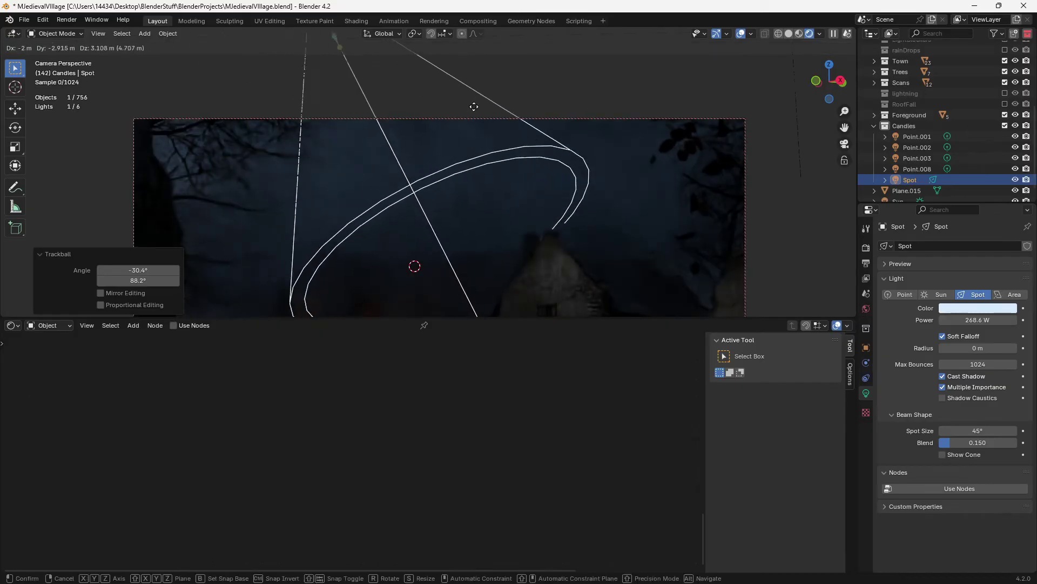
pyautogui.click(453, 130)
pyautogui.press('r')
pyautogui.press('r')
pyautogui.click(494, 139)
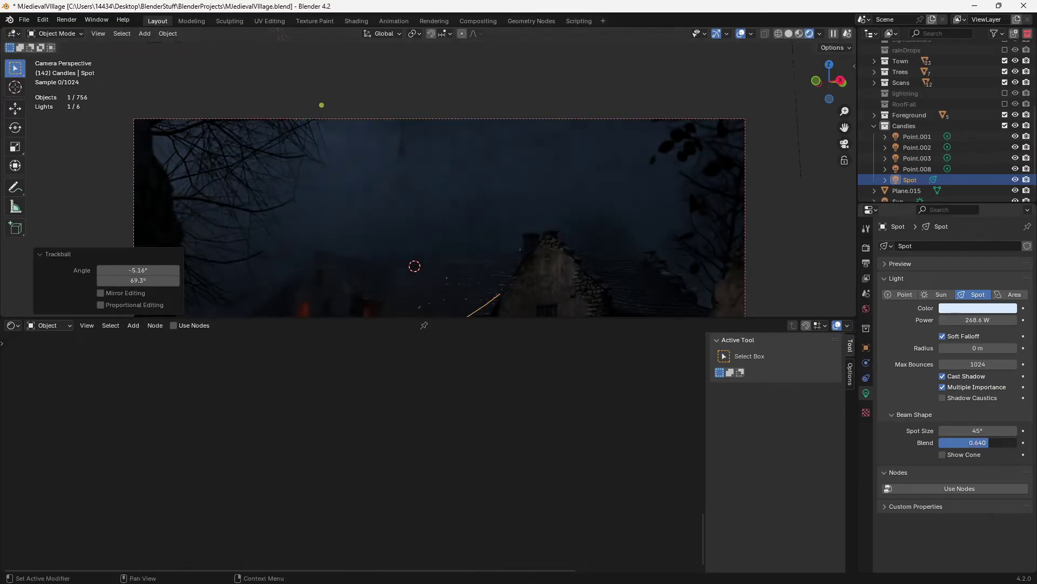
# Soften the beam with Blend 1.0, re-aim it, and widen Spot Size to 126°.
pyautogui.moveTo(964, 442); pyautogui.dragTo(1020, 442)
pyautogui.press('r')
pyautogui.press('r')
pyautogui.click(476, 293)
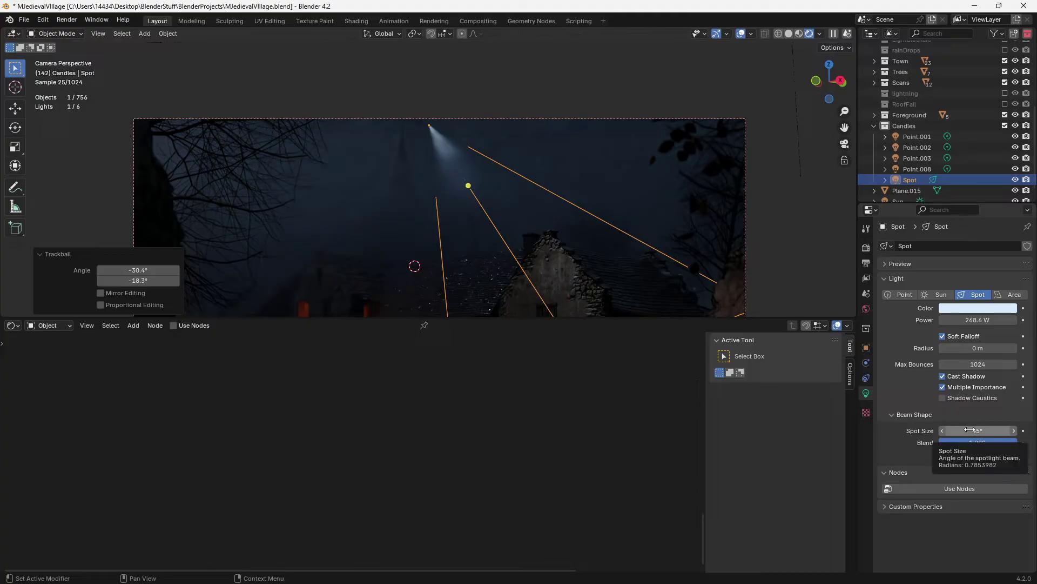
pyautogui.moveTo(970, 430); pyautogui.dragTo(1013, 431)
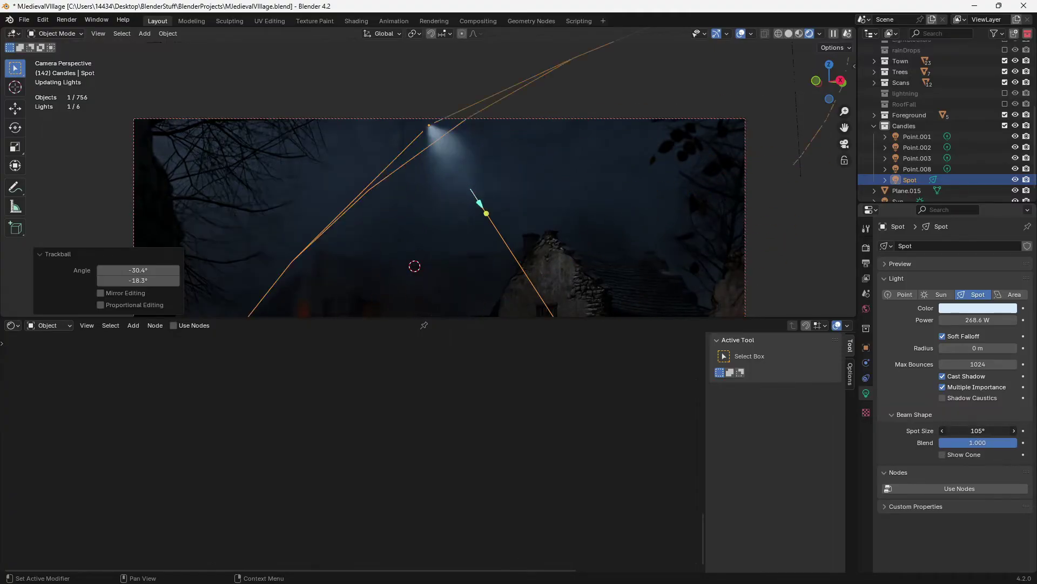
# Move the spot light to the upper-left trees and refine its aim.
pyautogui.press('g')
pyautogui.click(275, 181)
pyautogui.press('r')
pyautogui.press('r')
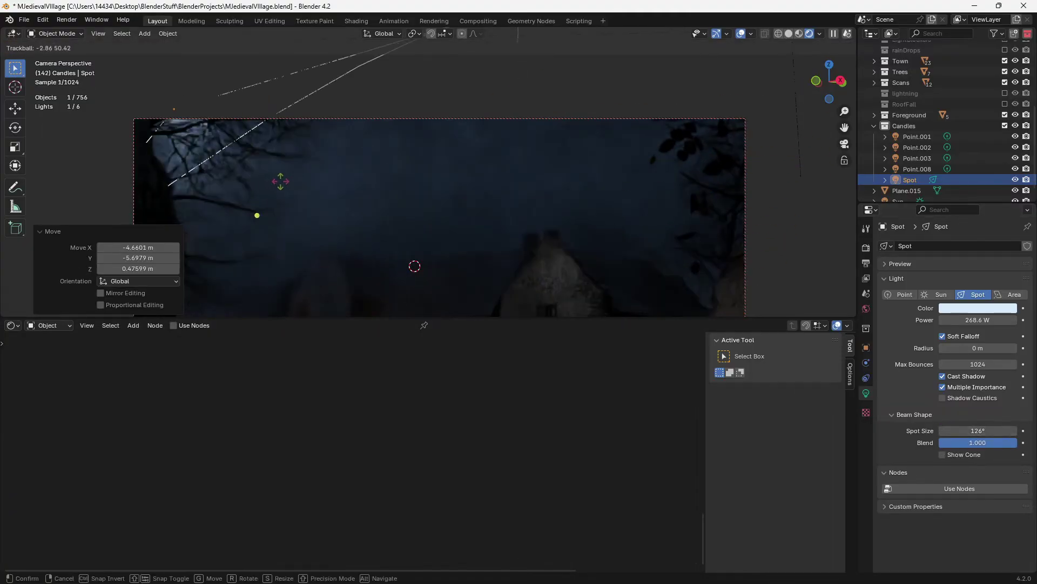
pyautogui.click(277, 181)
pyautogui.keyDown('shift'); pyautogui.moveTo(276, 182); pyautogui.dragTo(392, 168, button='middle'); pyautogui.keyUp('shift')
pyautogui.press('g')
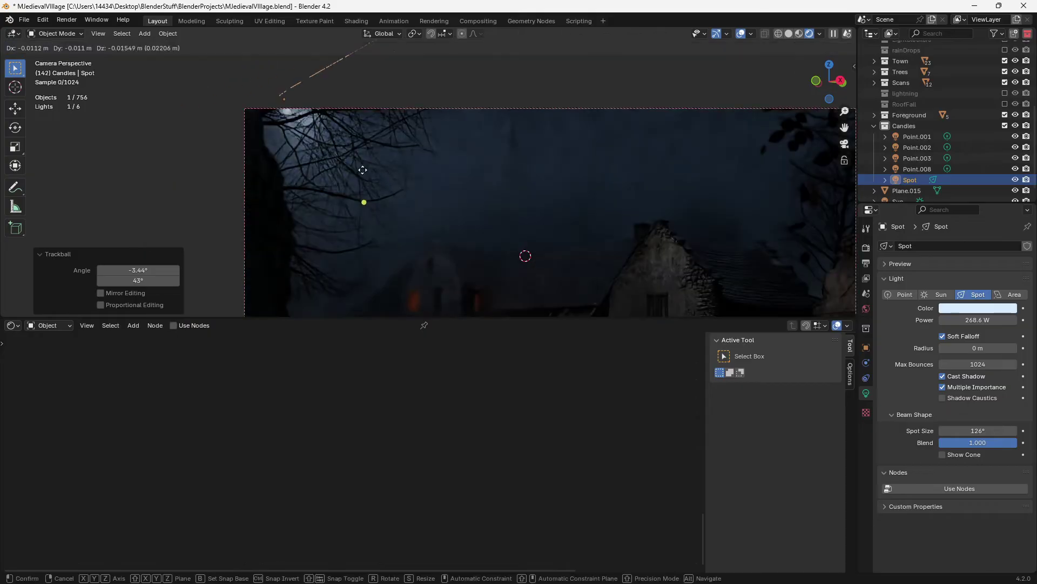
pyautogui.click(349, 174)
pyautogui.press('r')
pyautogui.press('r')
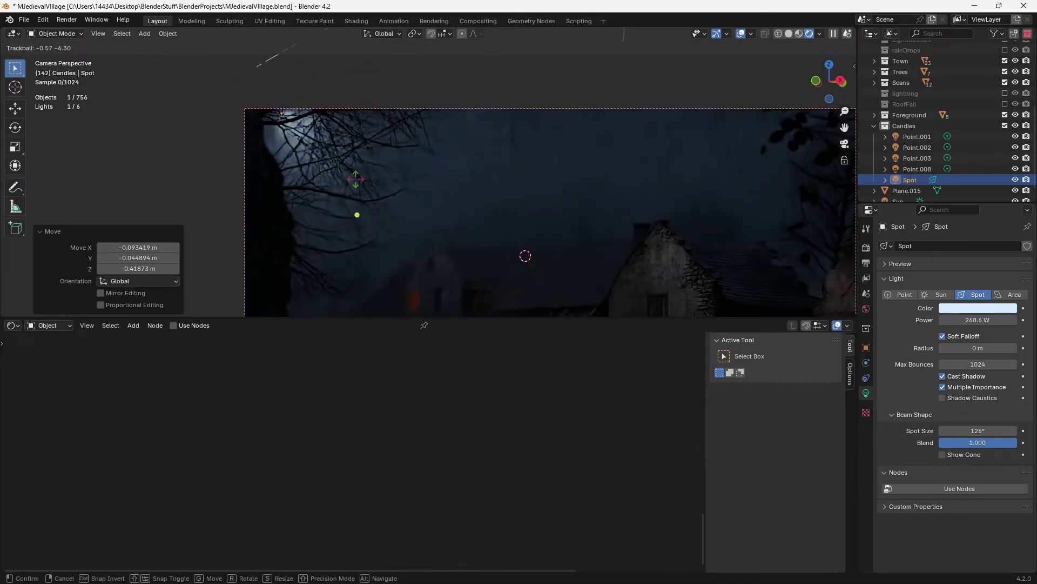
pyautogui.click(352, 172)
pyautogui.scroll(-4, 358, 203)
pyautogui.scroll(2, 362, 199)
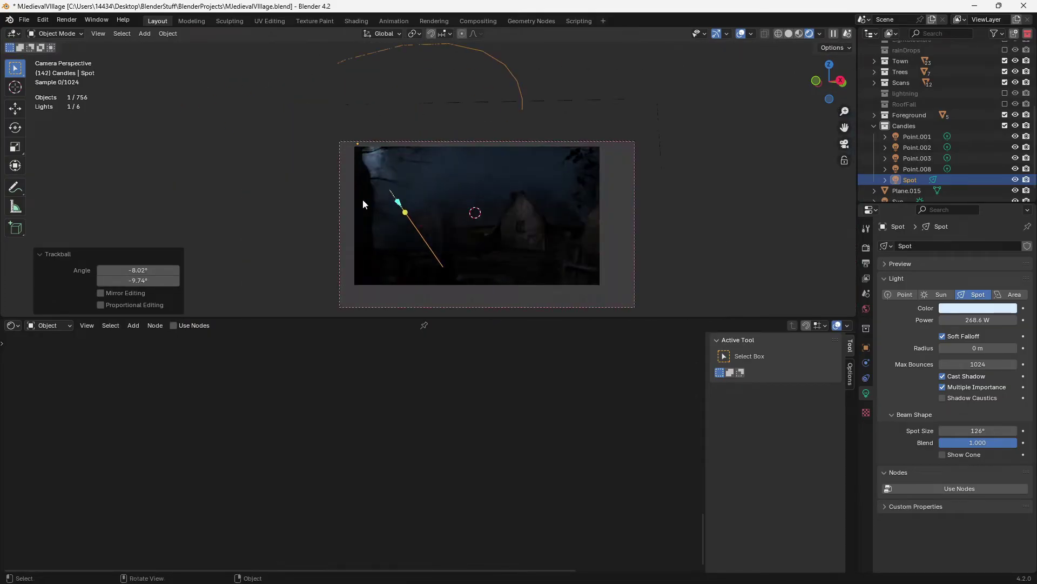
pyautogui.press('r')
pyautogui.press('r')
pyautogui.click(386, 131)
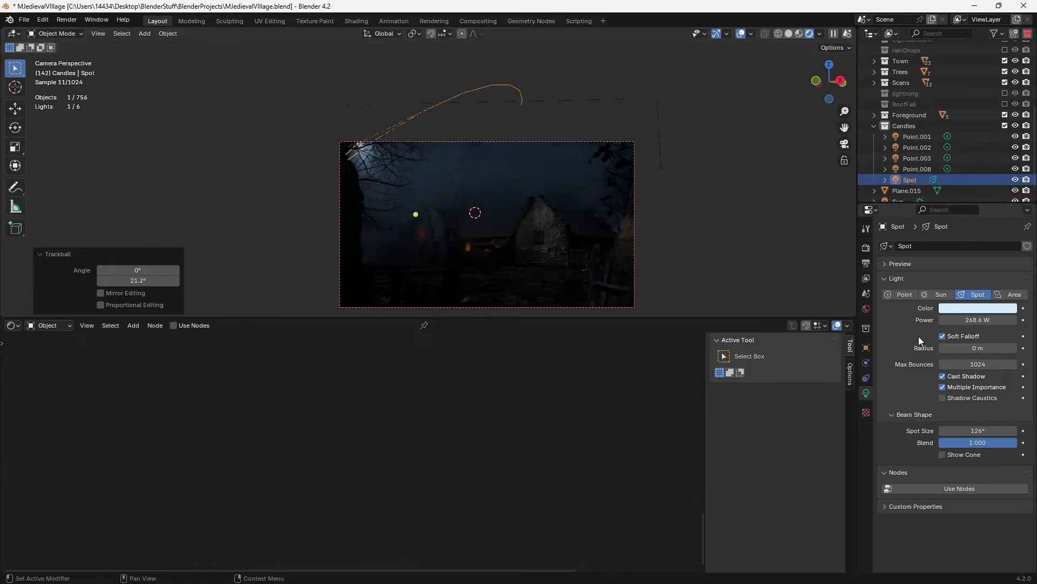
# Set the spot power to 1600 W, then 500 W, reposition it, and duplicate it.
pyautogui.click(964, 320)
pyautogui.write('1600')
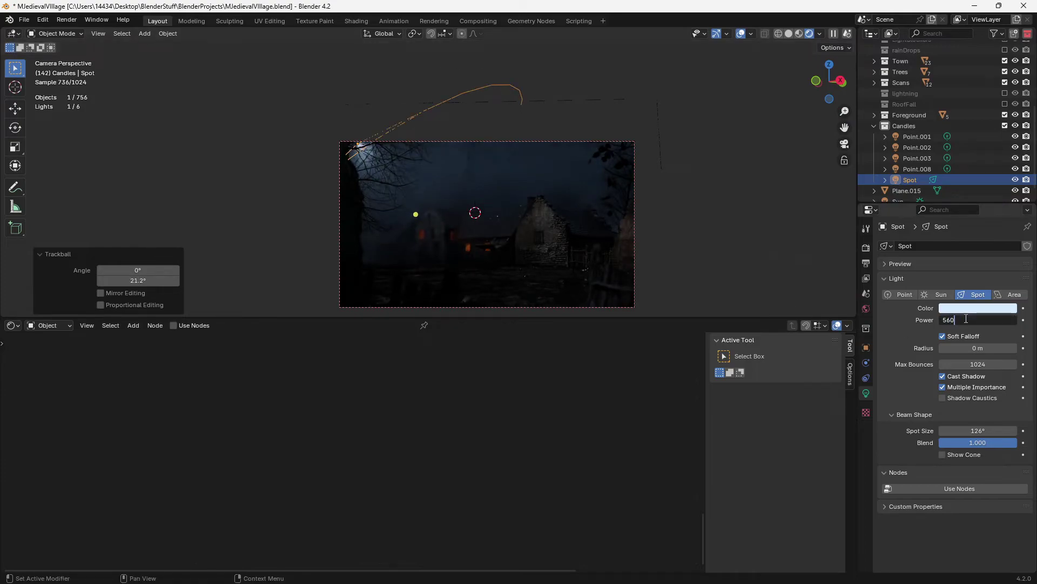
pyautogui.press('Return')
pyautogui.write('0 W')
pyautogui.click(963, 319)
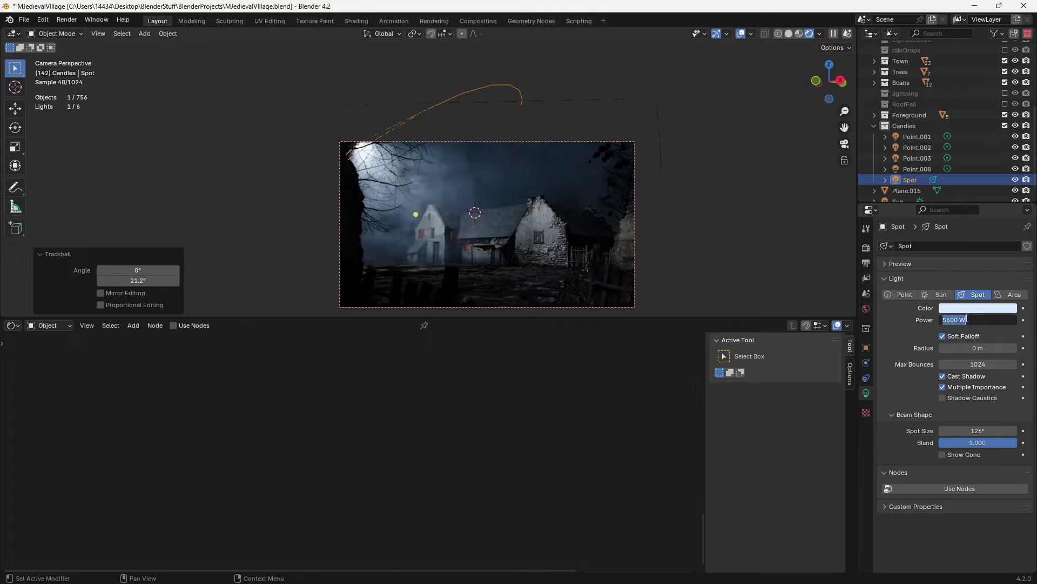
pyautogui.write('500')
pyautogui.press('Return')
pyautogui.press('g')
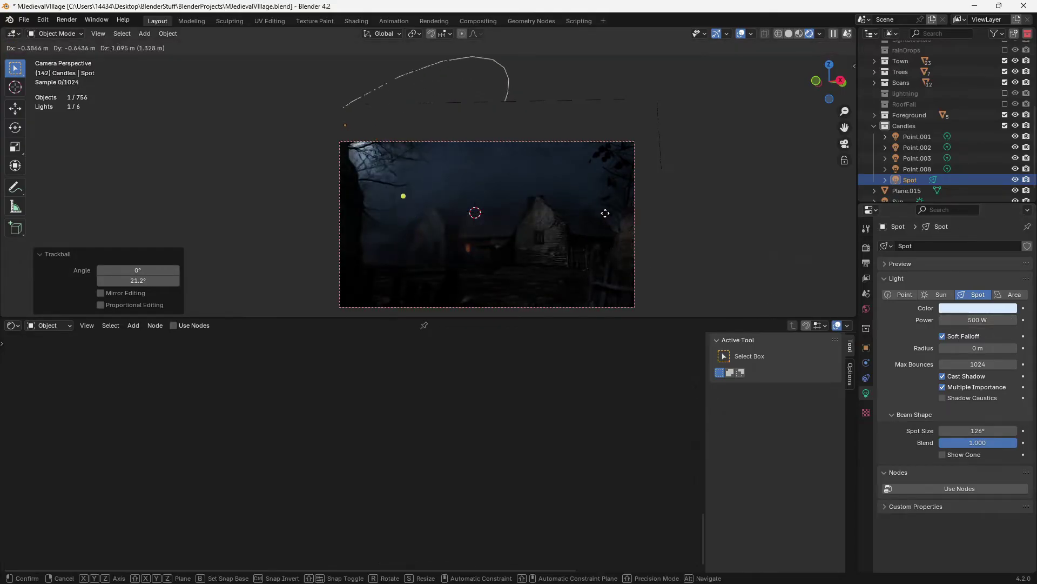
pyautogui.click(604, 210)
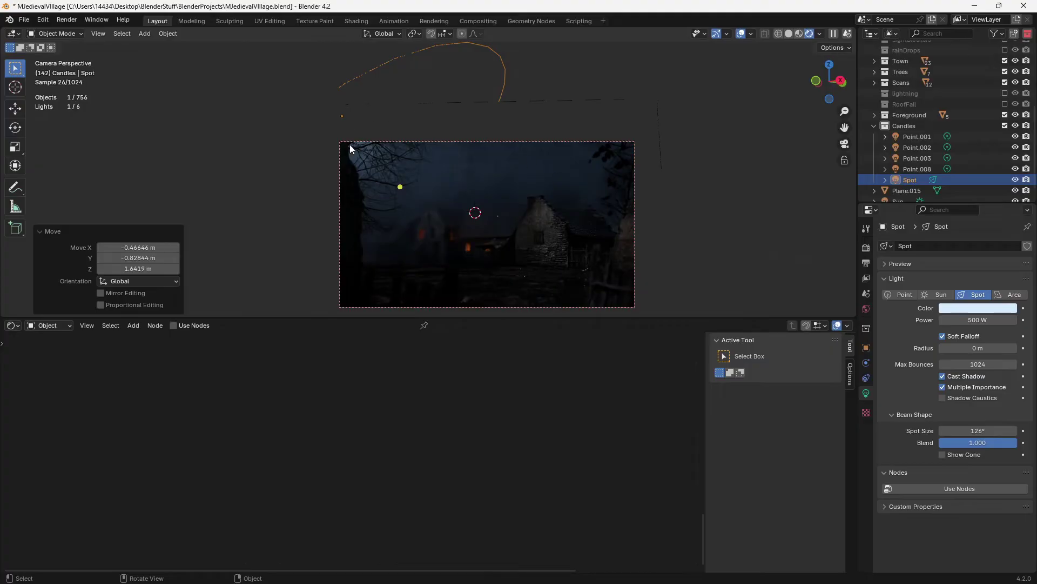
pyautogui.scroll(6, 343, 153)
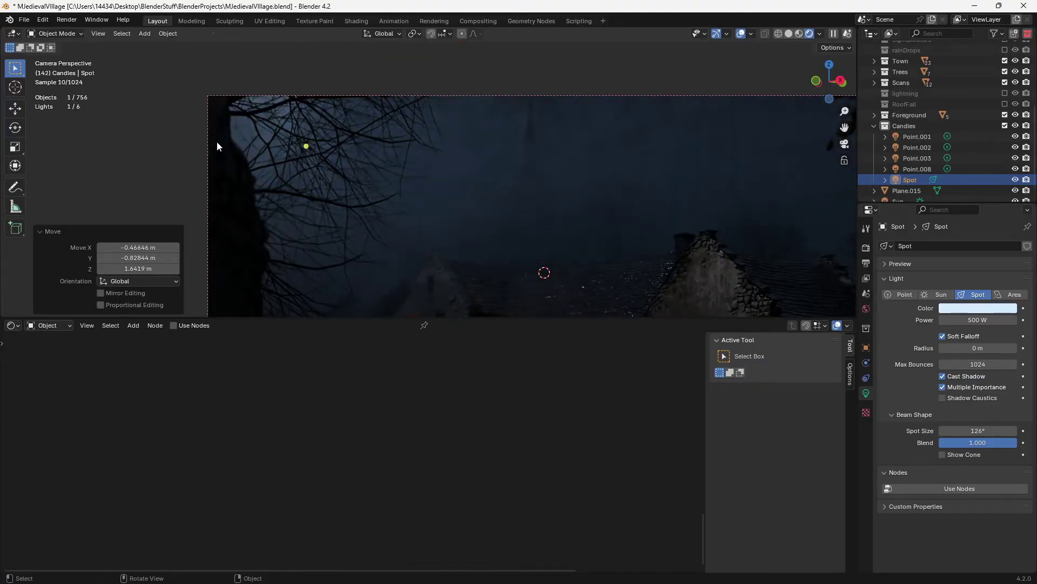
pyautogui.scroll(-4, 216, 145)
pyautogui.hotkey('shift', 'd')
pyautogui.press('r')
pyautogui.press('r')
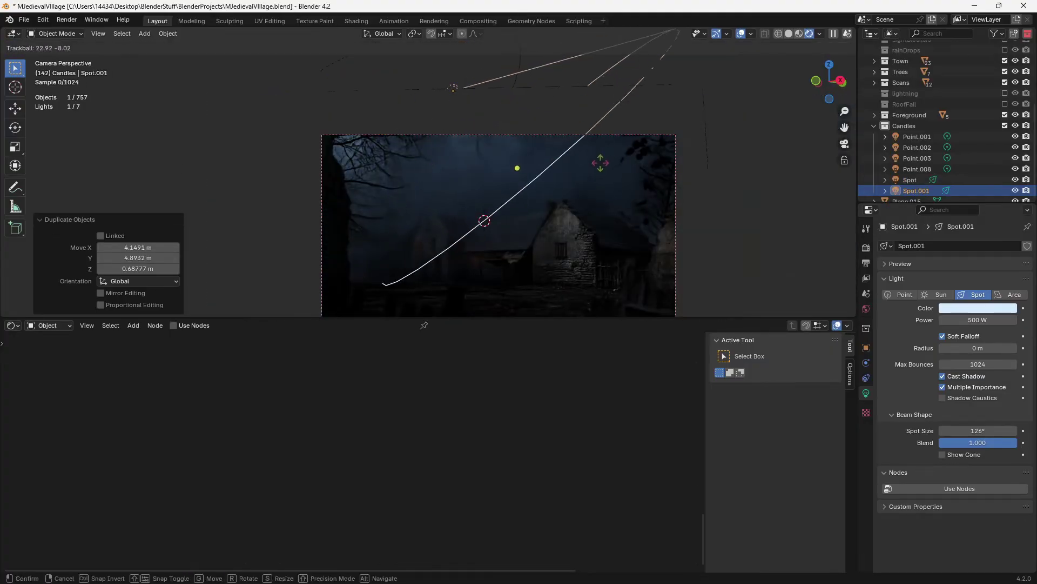
# Rotate and position the duplicated spot light, shifting it along Y, viewed through the camera.
pyautogui.click(600, 162)
pyautogui.press('g')
pyautogui.click(645, 167)
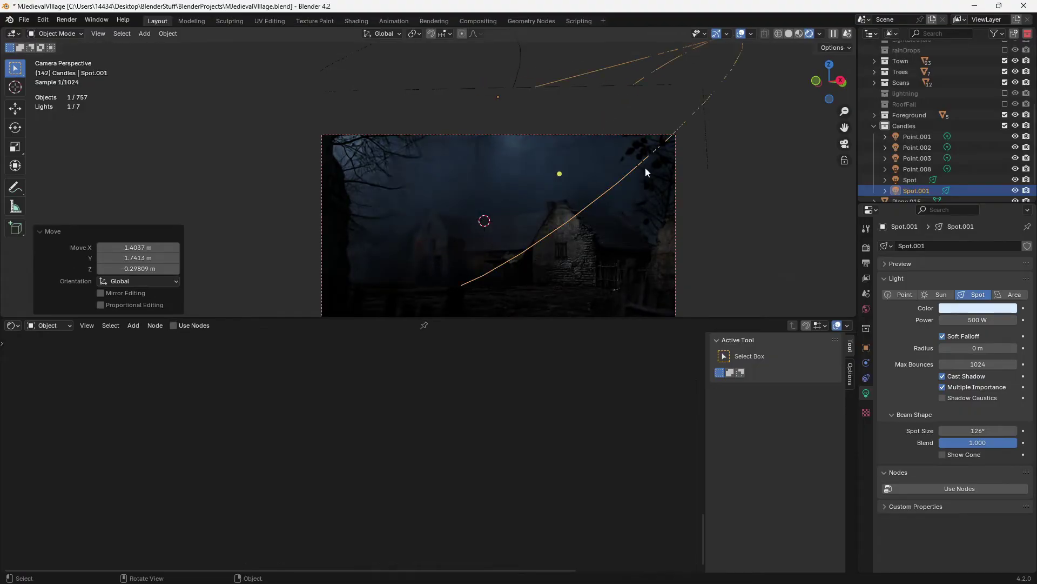
pyautogui.press('r')
pyautogui.click(652, 207)
pyautogui.press('g')
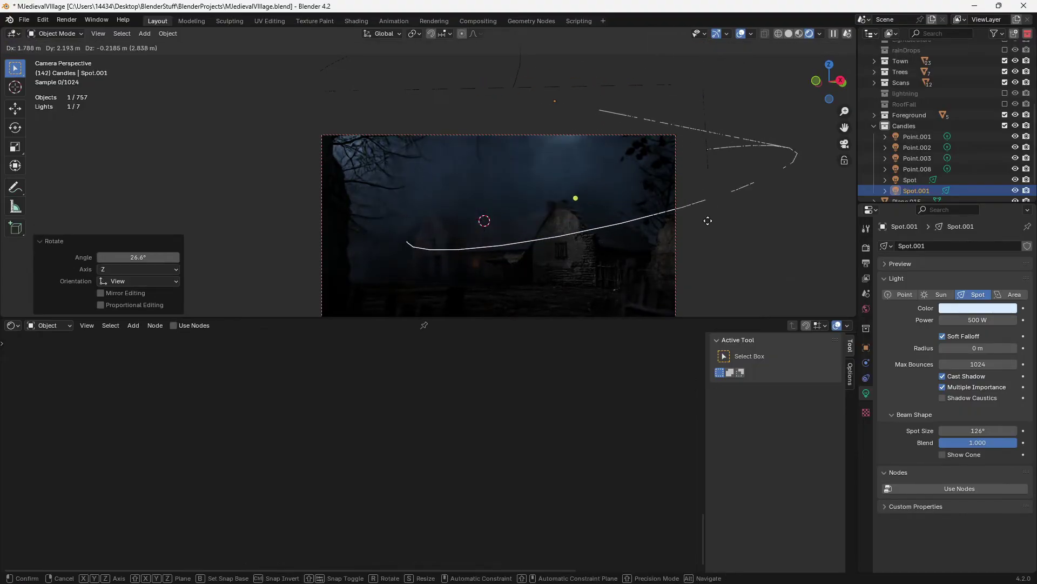
pyautogui.click(689, 212)
pyautogui.moveTo(687, 214); pyautogui.dragTo(619, 238, button='middle')
pyautogui.press('g')
pyautogui.press('y')
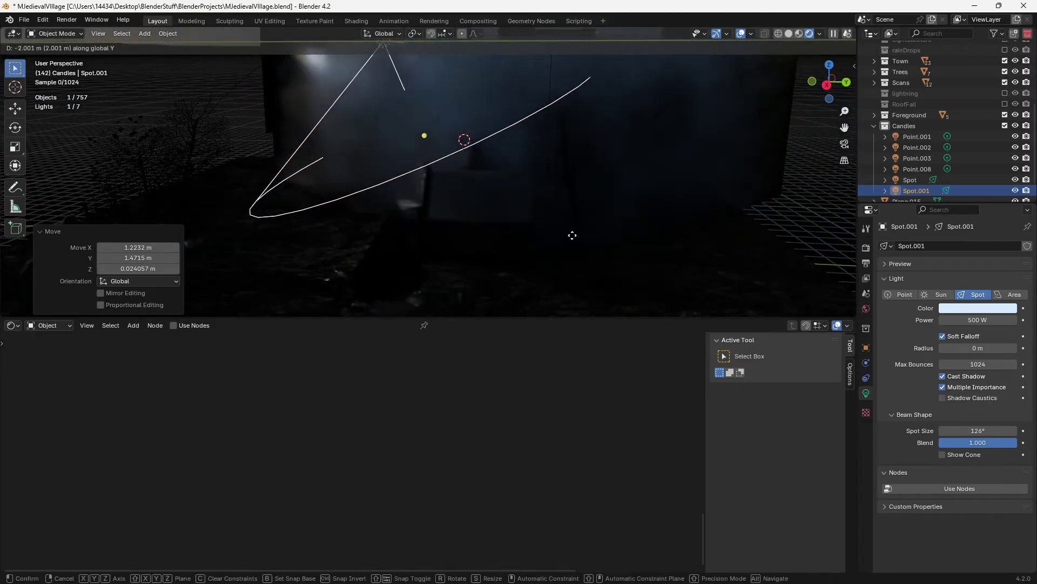
pyautogui.click(554, 218)
pyautogui.moveTo(553, 214); pyautogui.dragTo(411, 141, button='middle')
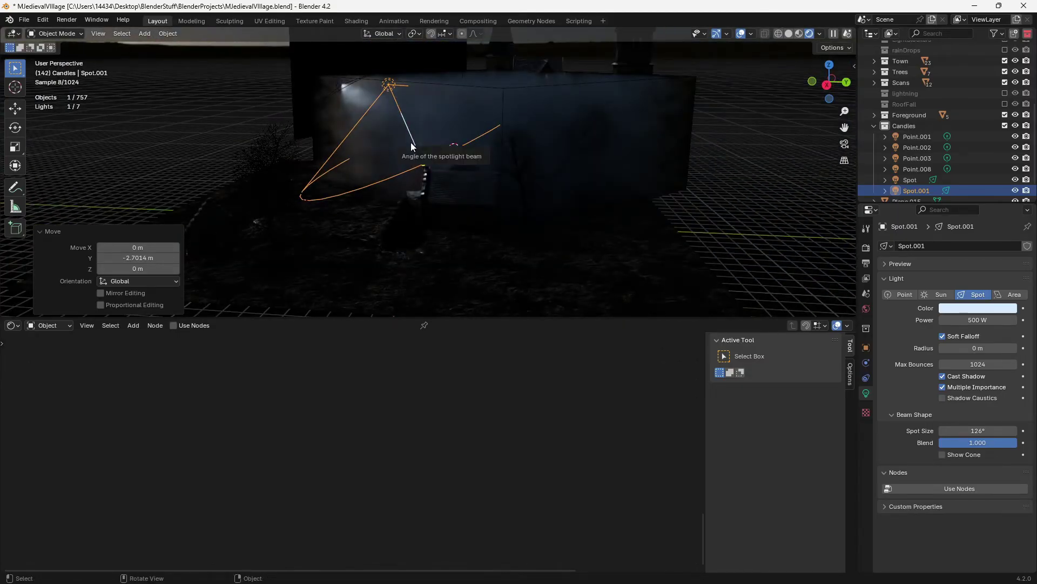
pyautogui.press('KP_0')
# Duplicate the spot again as Spot.002 and move it over the left of the village.
pyautogui.press('g')
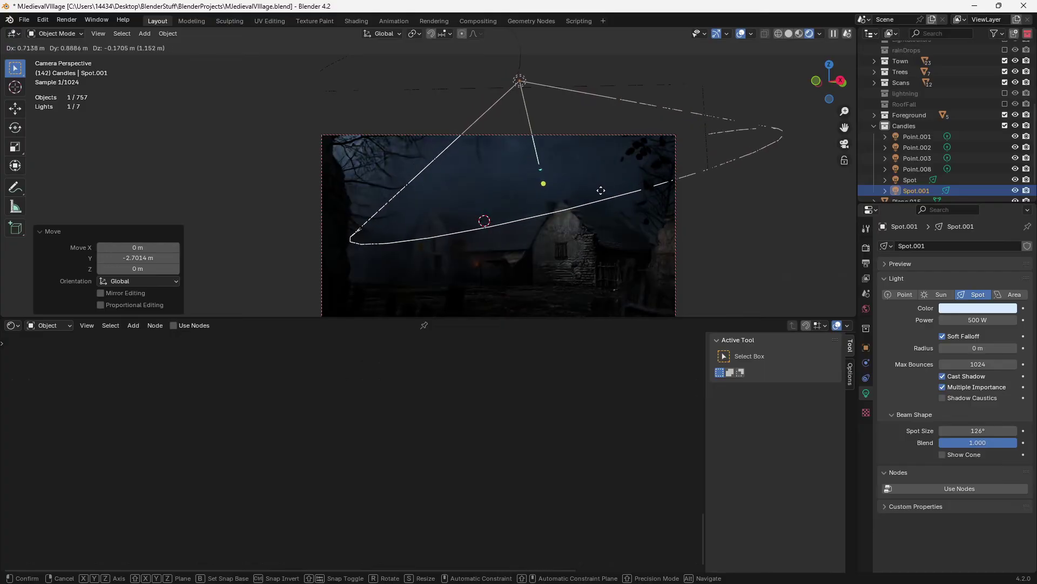
pyautogui.scroll(3, 553, 174)
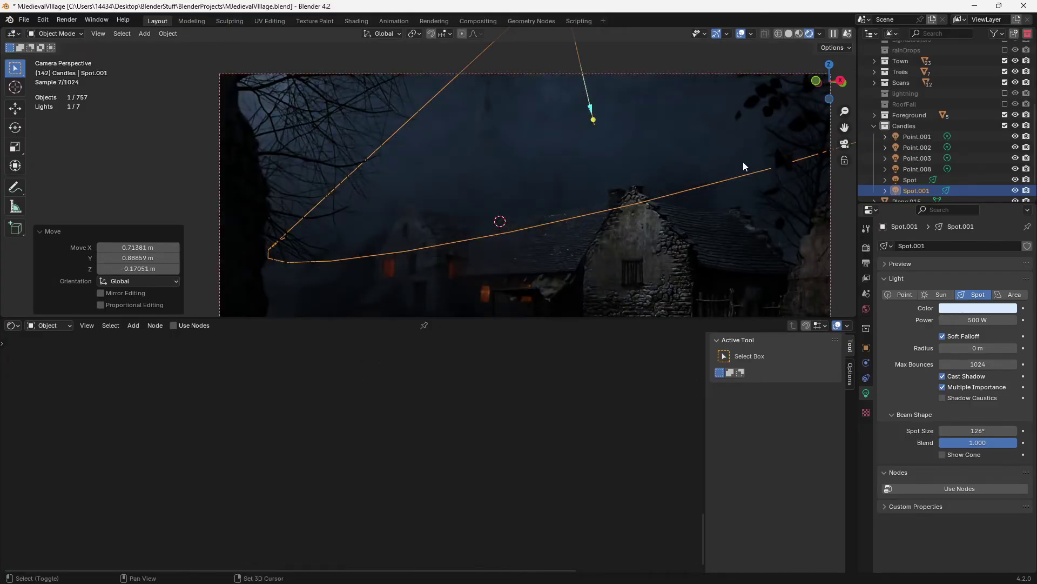
pyautogui.hotkey('shift', 'd')
pyautogui.press('y')
pyautogui.press('x')
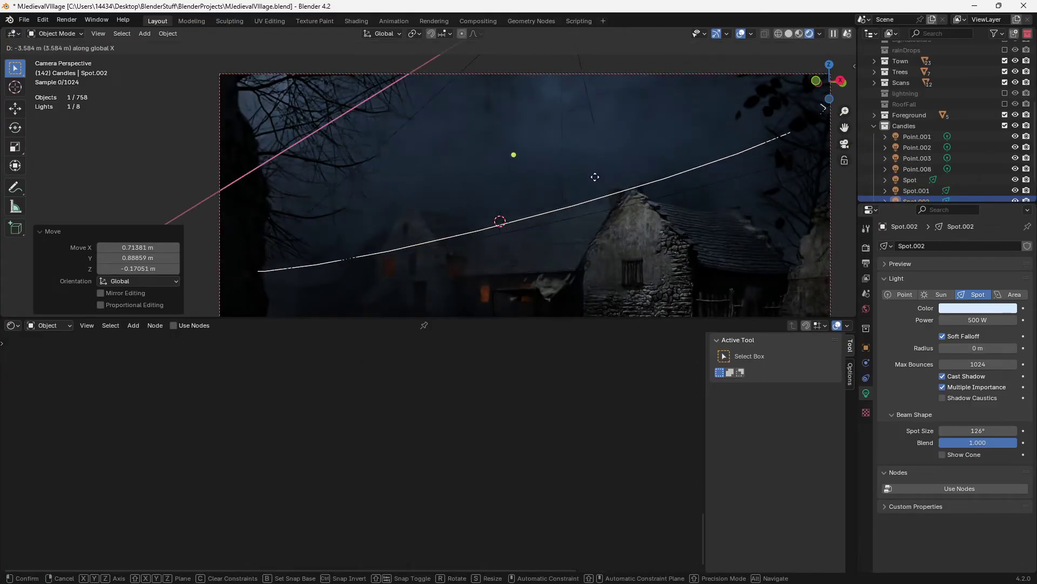
pyautogui.click(515, 189)
pyautogui.press('g')
pyautogui.click(522, 140)
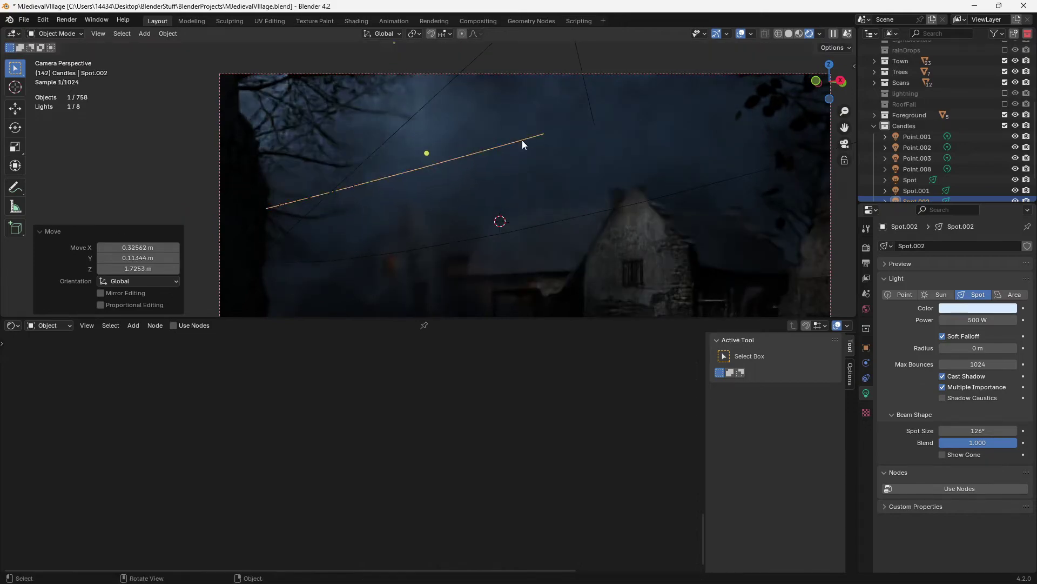
pyautogui.press('g')
pyautogui.press('y')
pyautogui.click(452, 125)
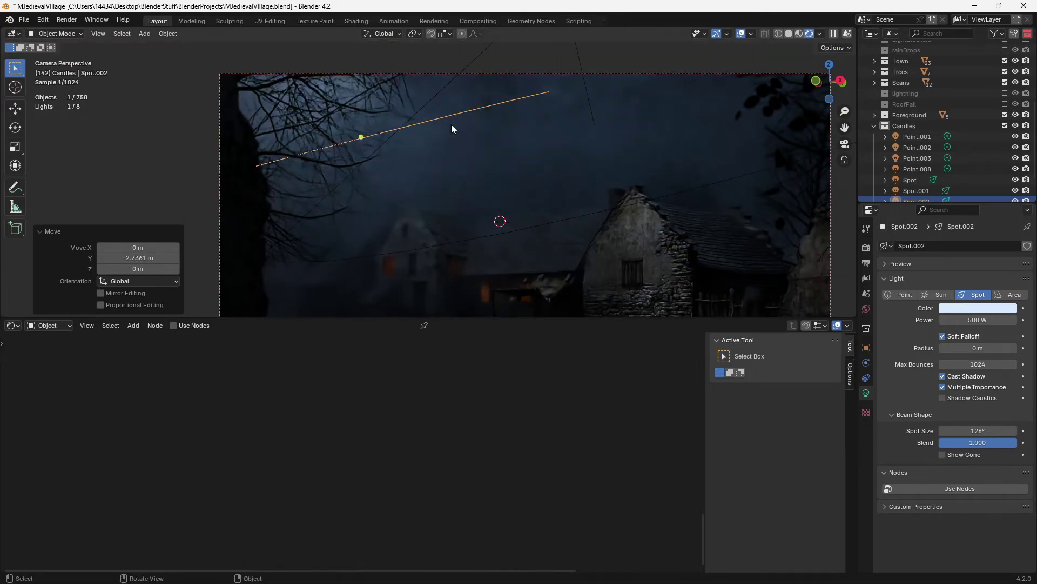
pyautogui.scroll(-3, 387, 278)
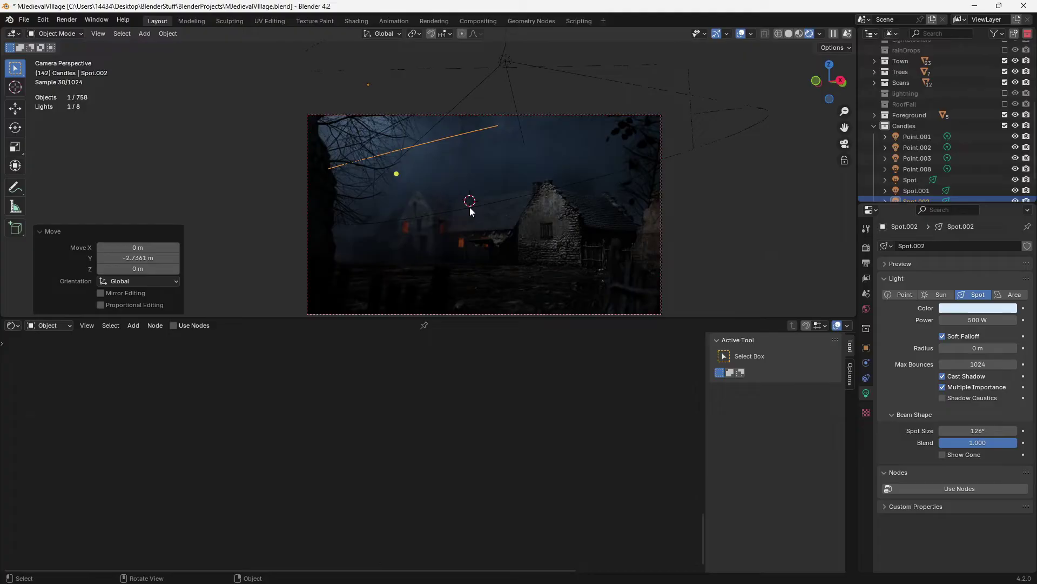
# Set Spot.002 to 300 W and lower Spot.001's power to about 294 W.
pyautogui.click(969, 319)
pyautogui.write('3')
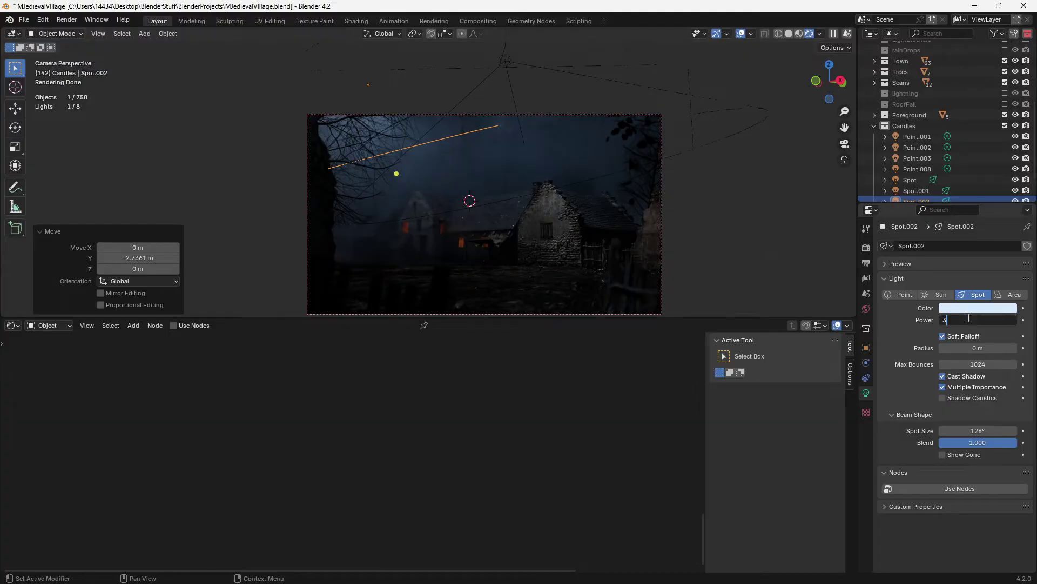
pyautogui.write('00')
pyautogui.press('Return')
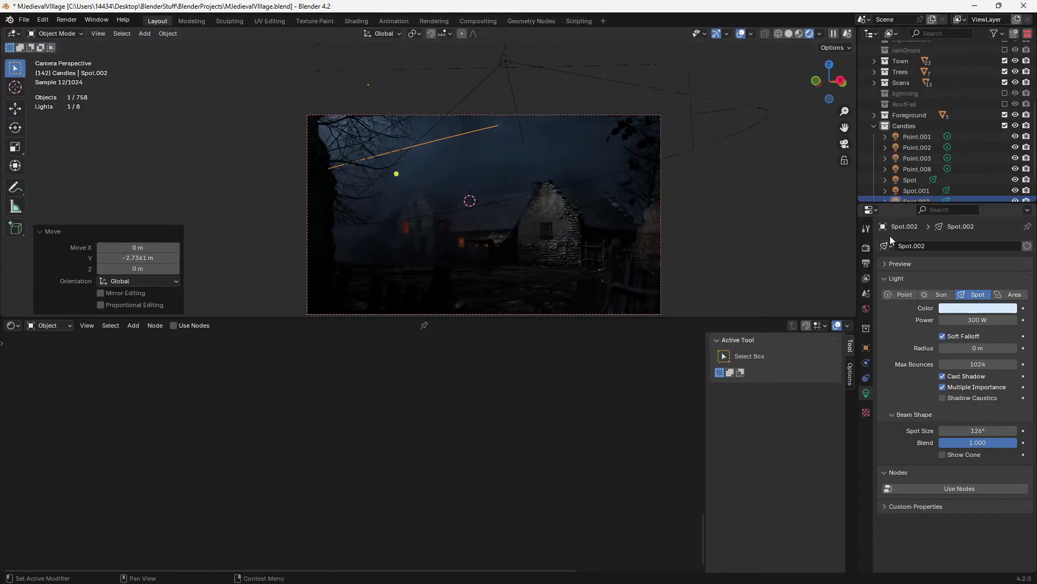
pyautogui.moveTo(567, 194)
pyautogui.mouseDown(button='middle')
pyautogui.moveTo(622, 211)
pyautogui.moveTo(451, 128)
pyautogui.mouseUp(button='middle')
pyautogui.click(442, 73)
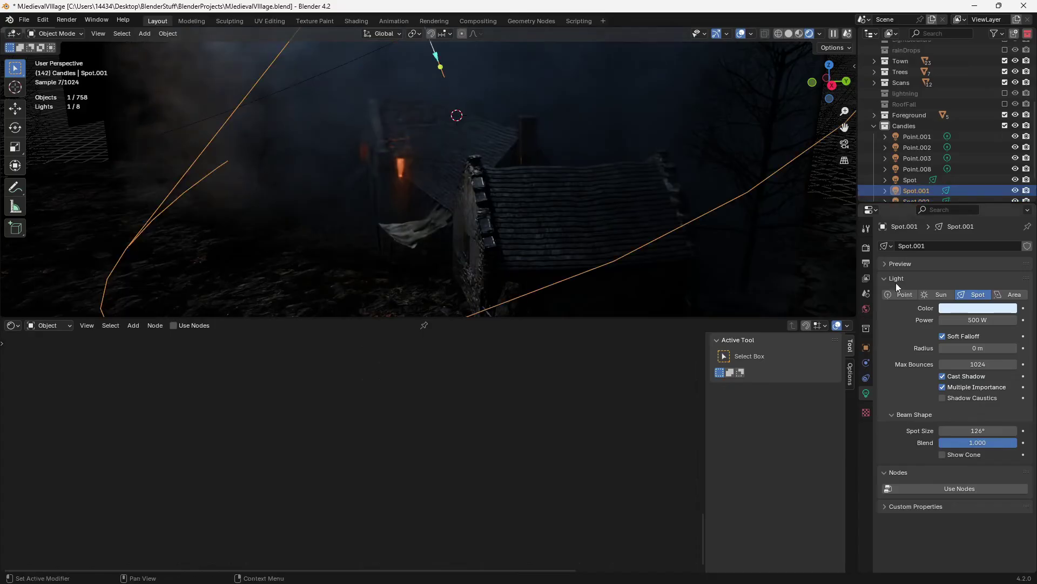
pyautogui.press('KP_0')
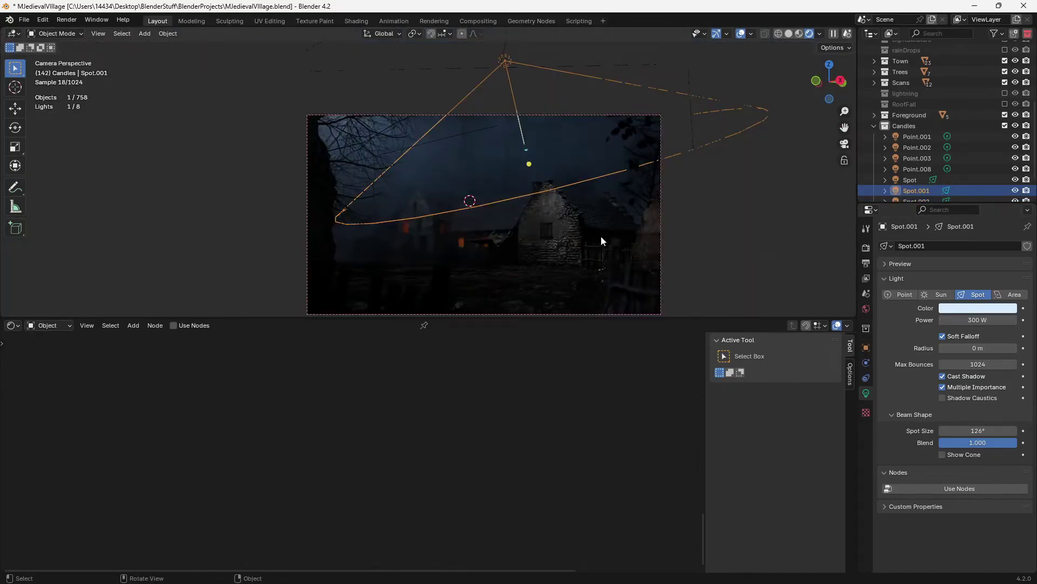
pyautogui.moveTo(989, 315); pyautogui.dragTo(975, 314)
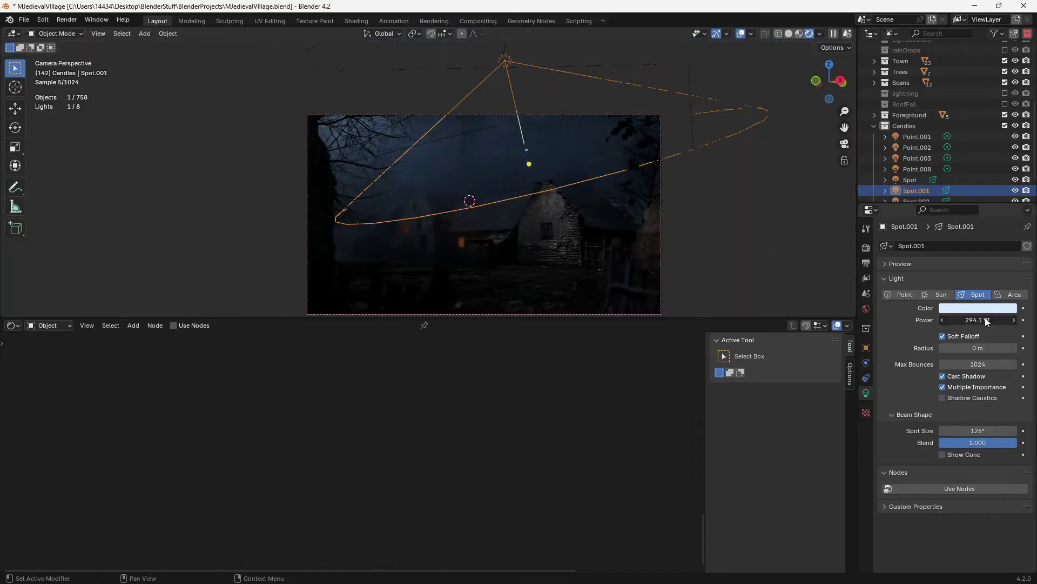
pyautogui.click(768, 232)
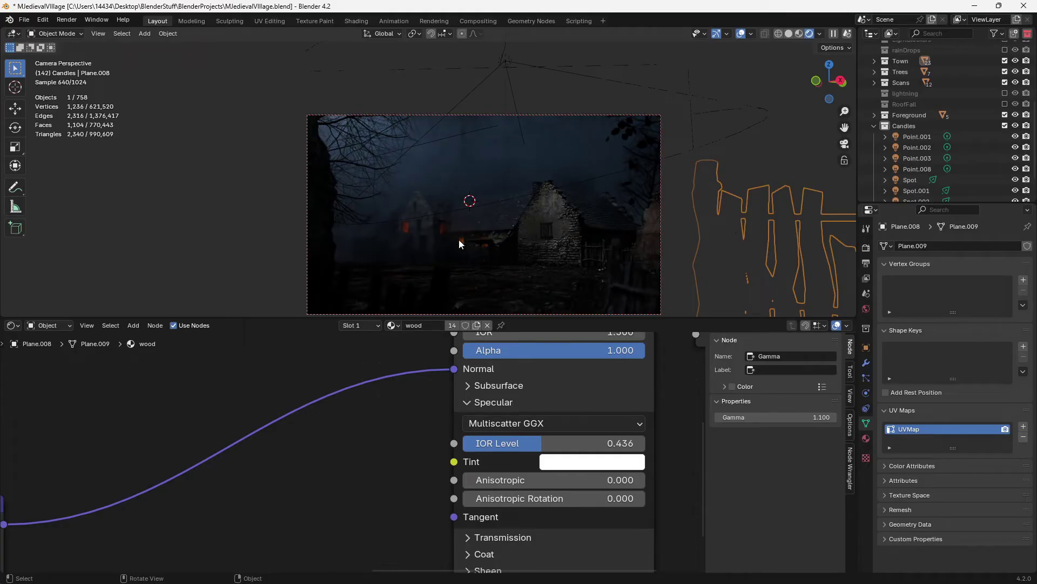
pyautogui.scroll(-2, 604, 238)
# Duplicate the spot light as Spot.003, rotate it downward, lower it along Z, and check the camera view.
pyautogui.click(582, 200)
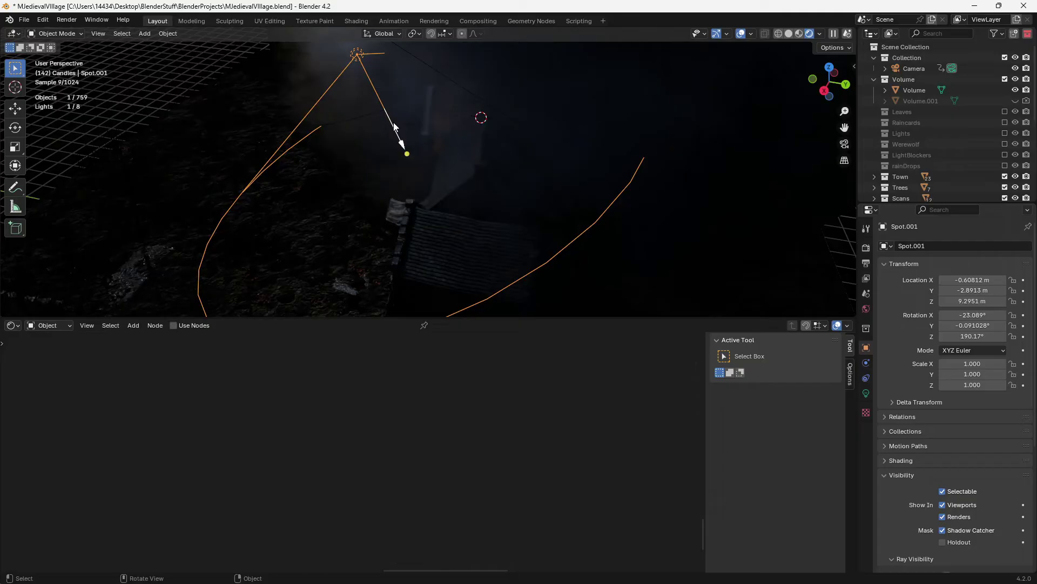
pyautogui.press('shift')
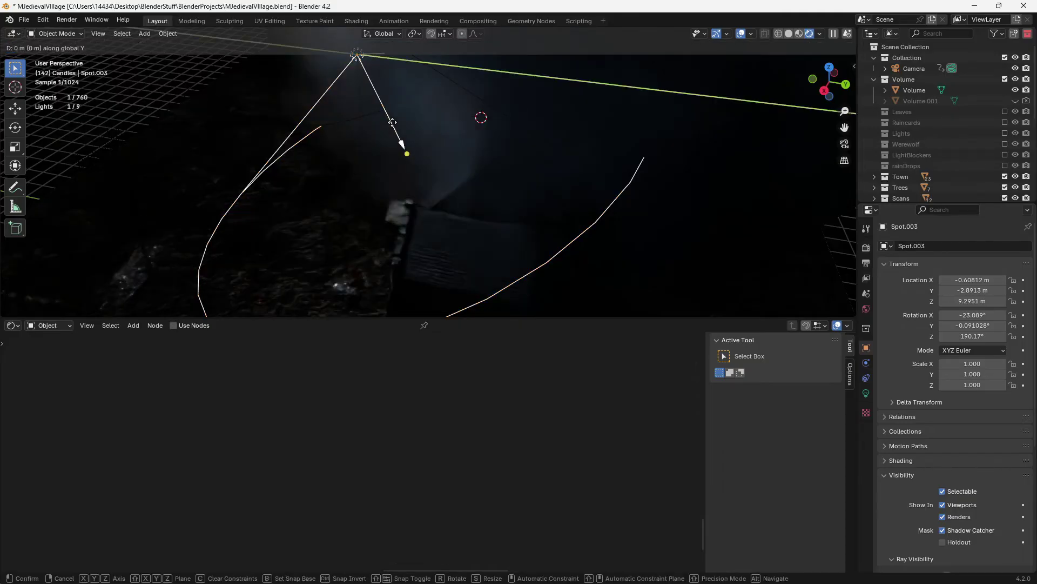
pyautogui.click(587, 107)
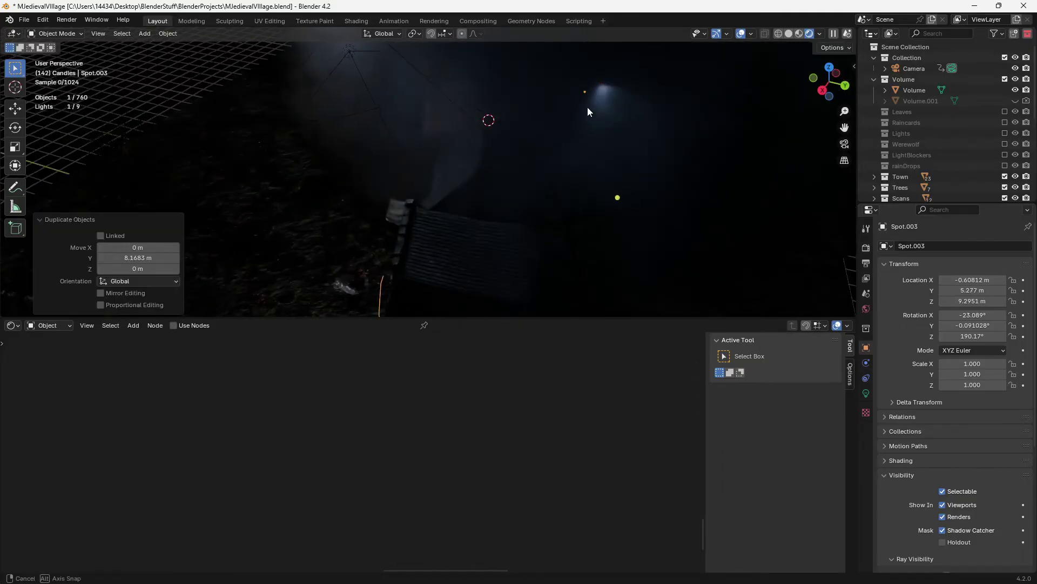
pyautogui.moveTo(588, 107)
pyautogui.mouseDown(button='middle')
pyautogui.moveTo(518, 94)
pyautogui.moveTo(531, 89)
pyautogui.moveTo(498, 101)
pyautogui.mouseUp(button='middle')
pyautogui.press('r')
pyautogui.press('r')
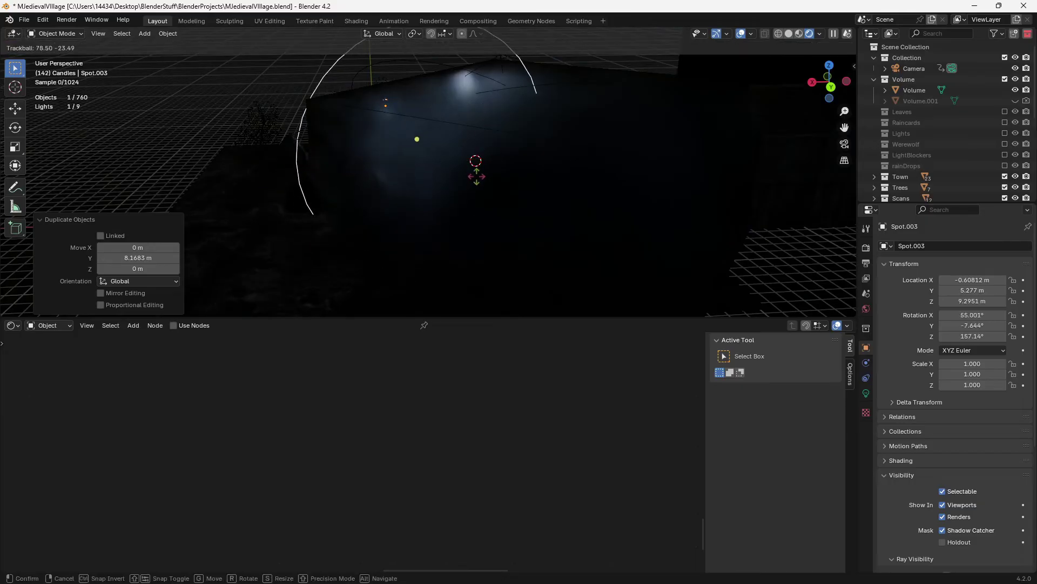
pyautogui.click(476, 194)
pyautogui.press('g')
pyautogui.press('z')
pyautogui.click(469, 222)
pyautogui.press('KP_0')
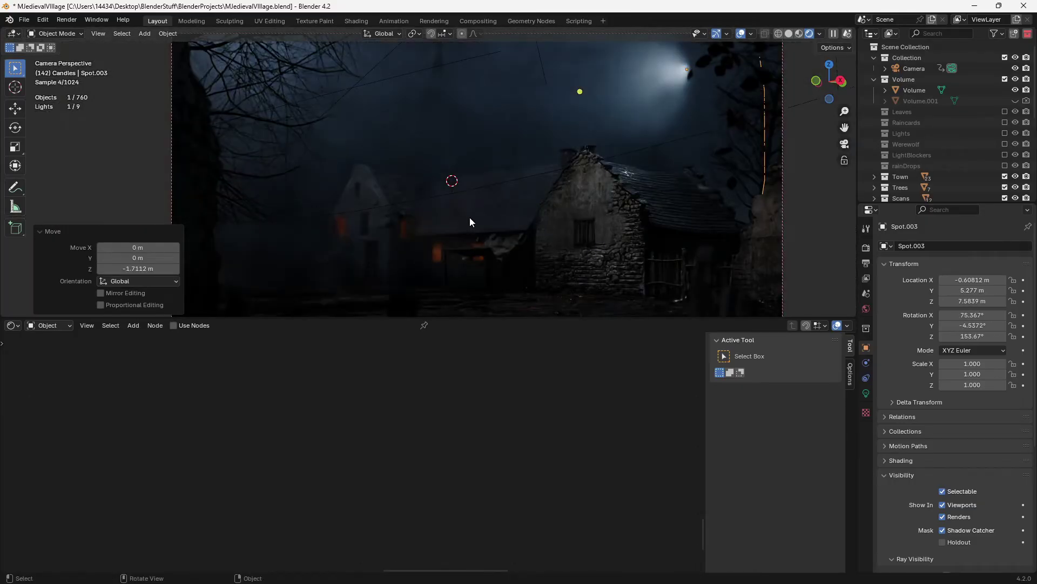
# Show the Werewolf collection, hide overlays, and lower Spot.003 along Z.
pyautogui.click(1004, 144)
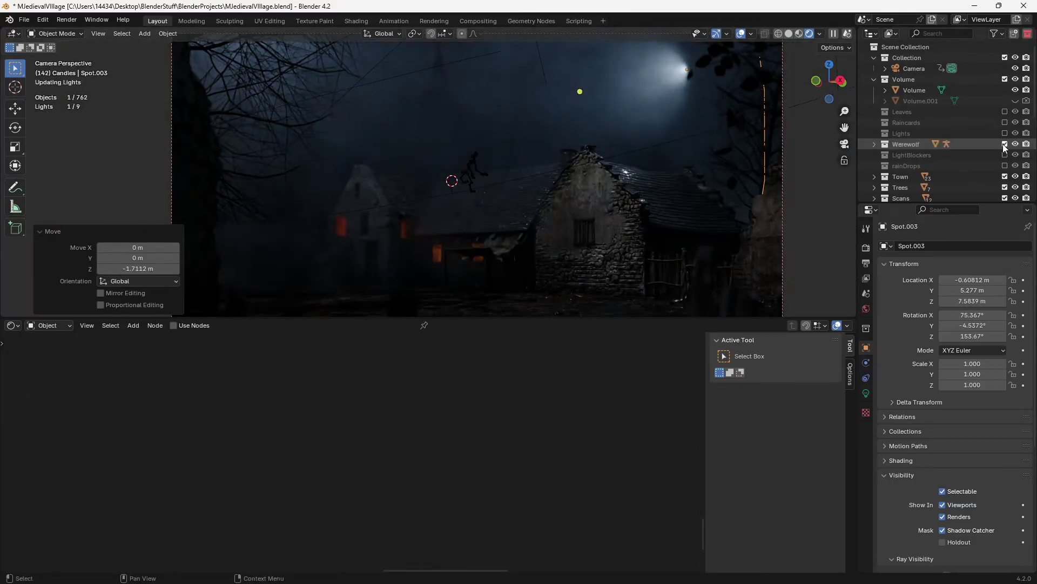
pyautogui.scroll(3, 650, 139)
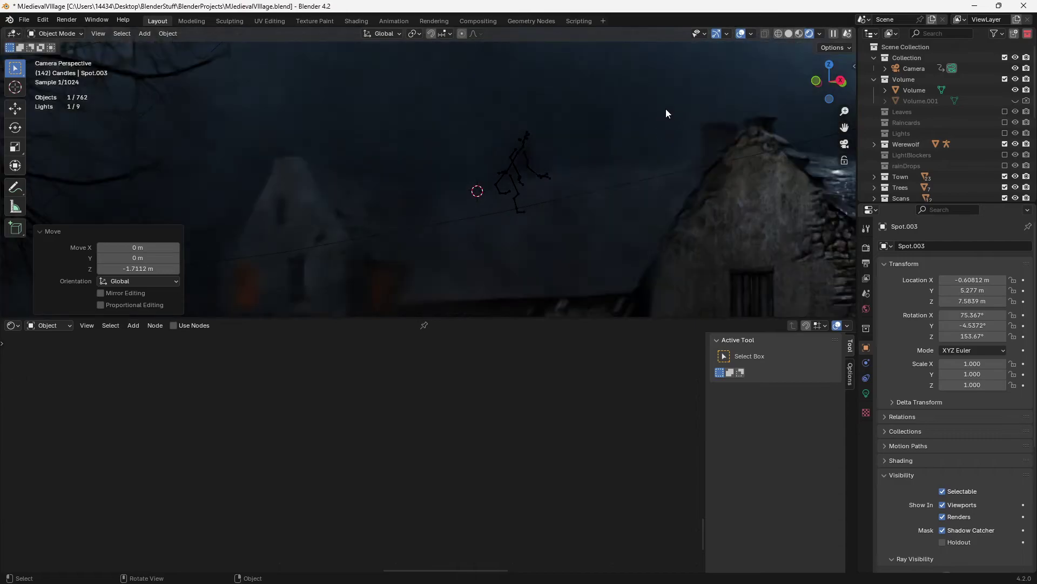
pyautogui.click(740, 35)
pyautogui.press('g')
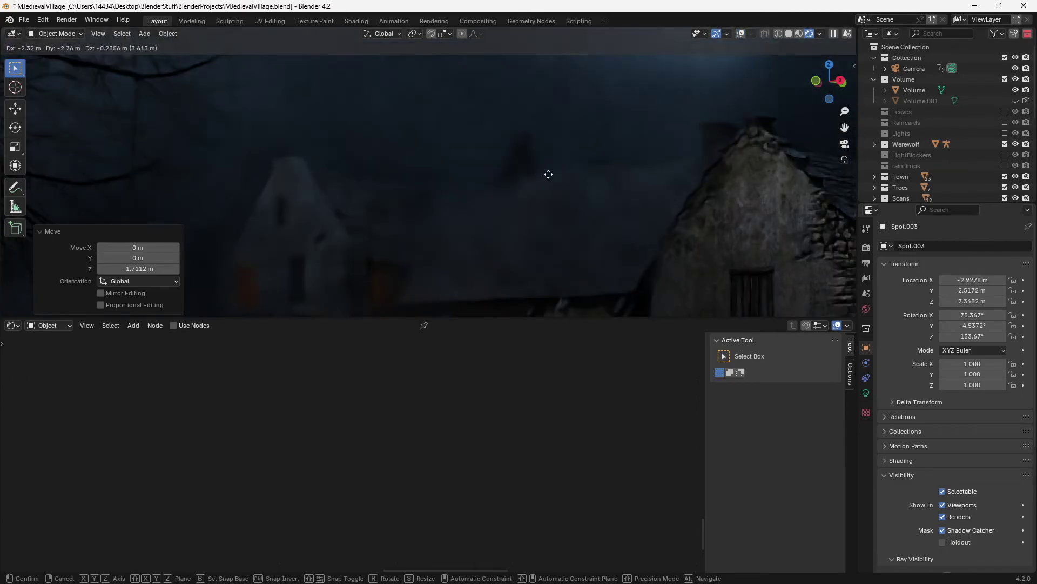
pyautogui.press('z')
pyautogui.click(533, 284)
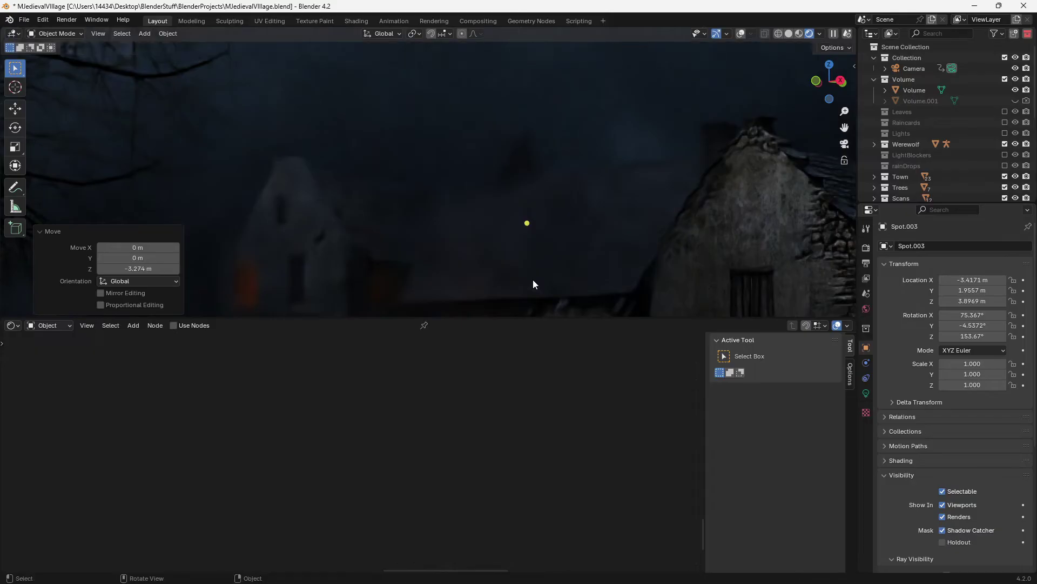
# Re-aim and move Spot.003 to about X −4.26 m, Y 0.90 m.
pyautogui.press('r')
pyautogui.press('r')
pyautogui.click(557, 203)
pyautogui.press('g')
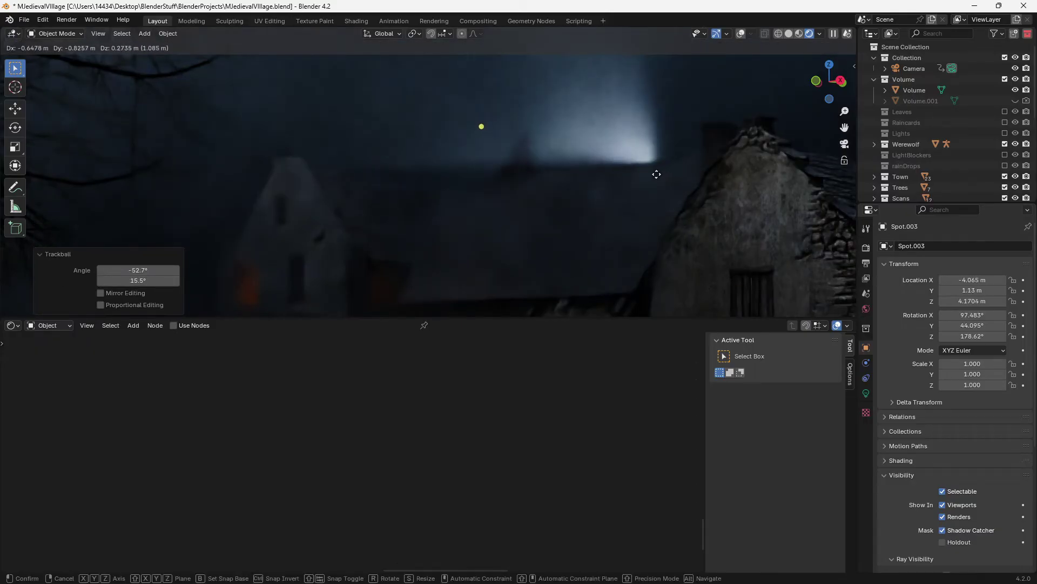
pyautogui.click(645, 150)
pyautogui.moveTo(646, 149); pyautogui.dragTo(523, 186, button='middle')
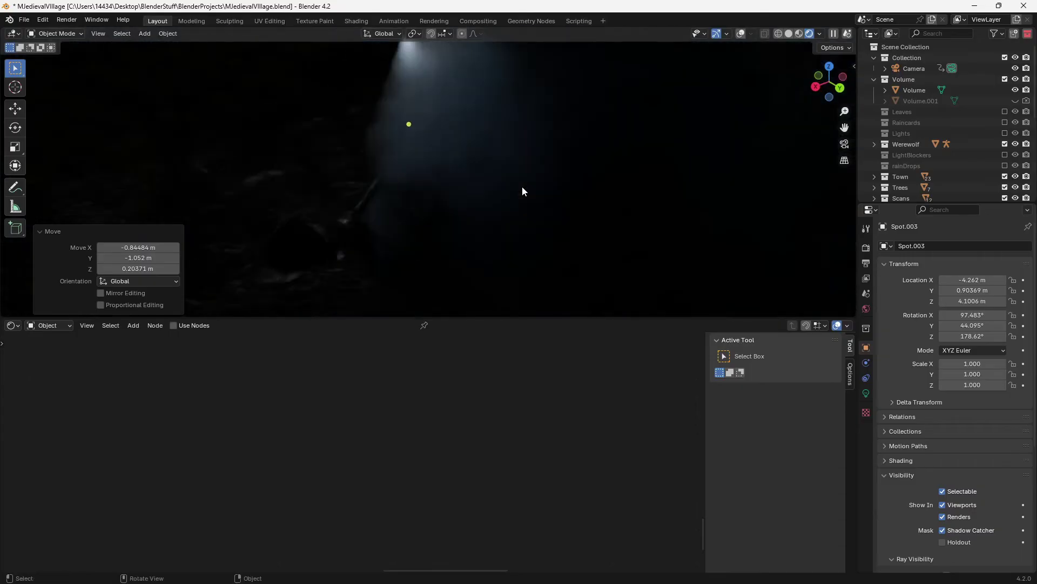
pyautogui.click(865, 394)
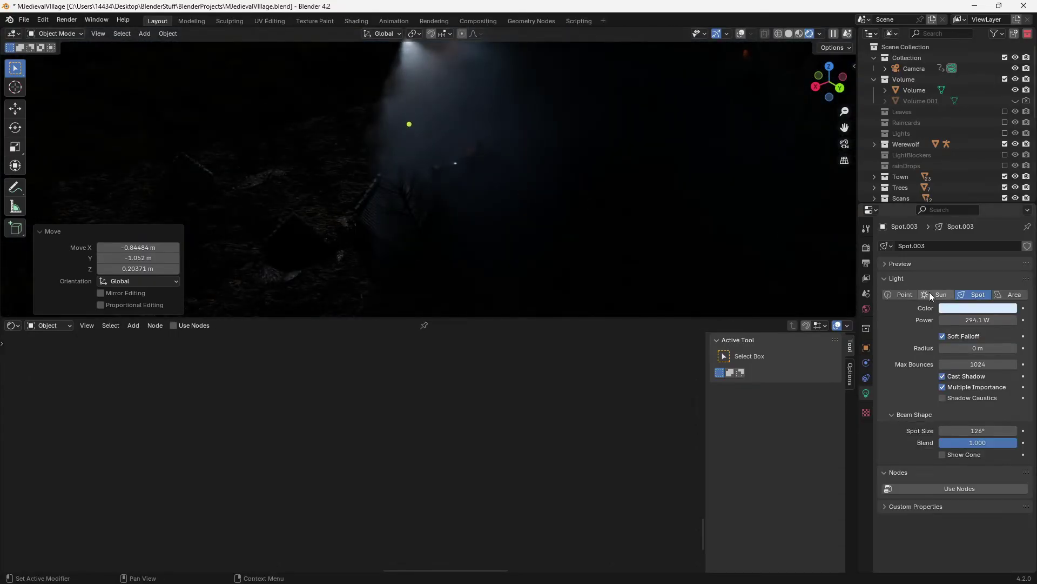
# Convert Spot.003 to a point light and shift it along X, with overlays back on.
pyautogui.click(904, 294)
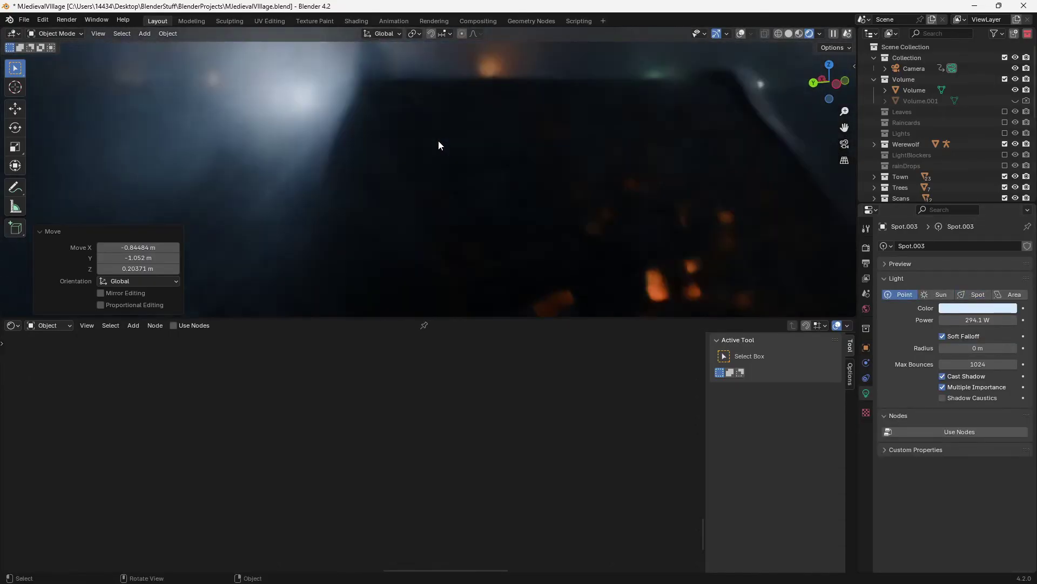
pyautogui.press('g')
pyautogui.press('y')
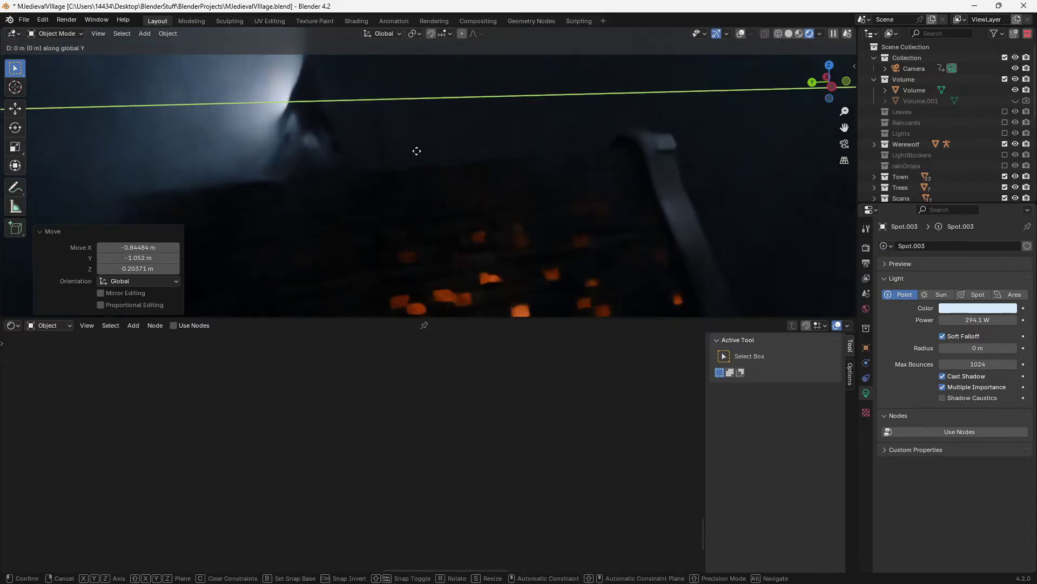
pyautogui.press('x')
pyautogui.click(485, 121)
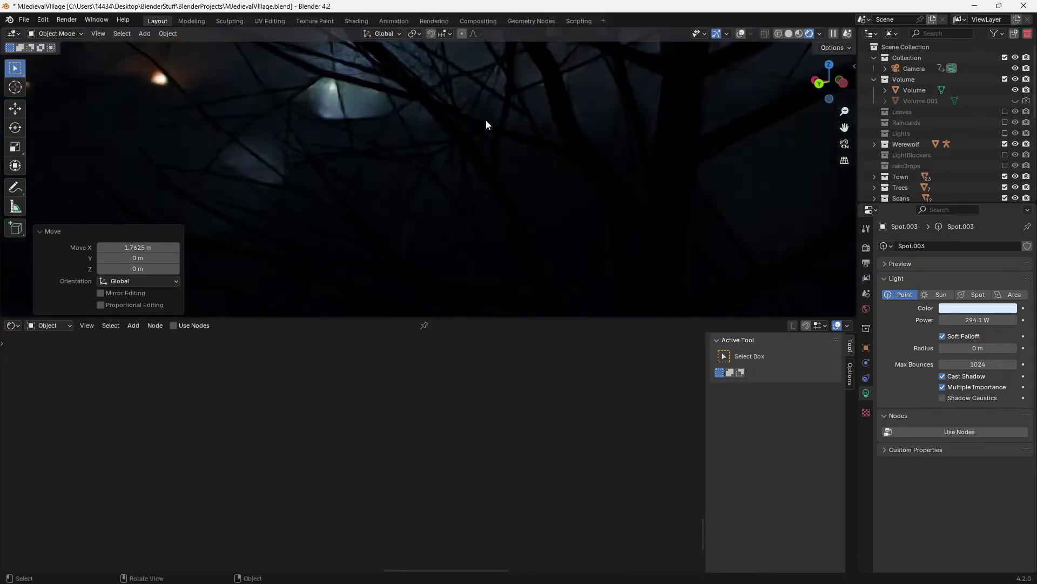
pyautogui.click(741, 34)
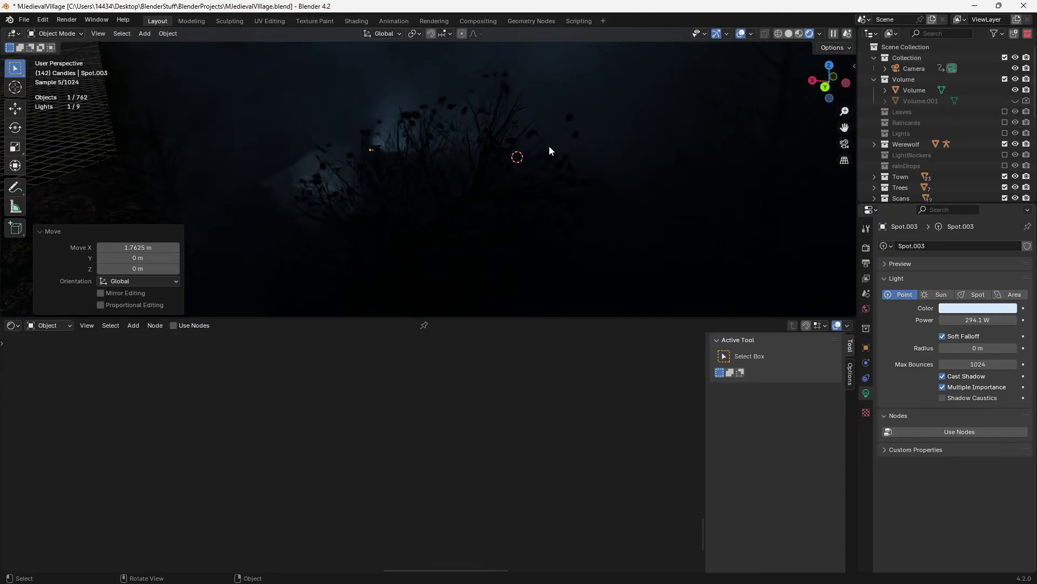
pyautogui.moveTo(549, 150); pyautogui.dragTo(588, 187, button='middle')
# Hide the fog Volume and move Spot.003 along Y and X.
pyautogui.click(604, 183)
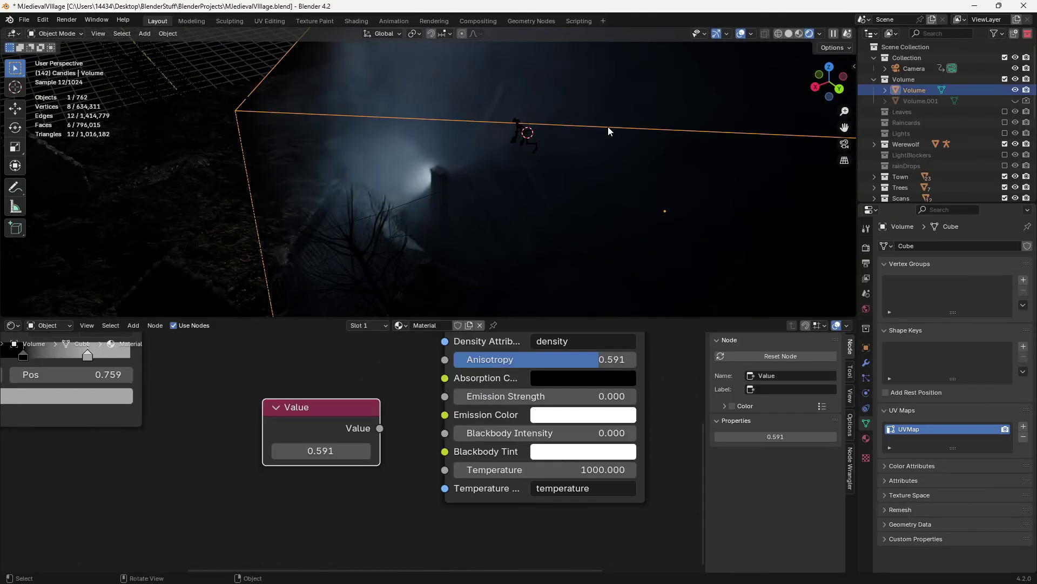
pyautogui.press('h')
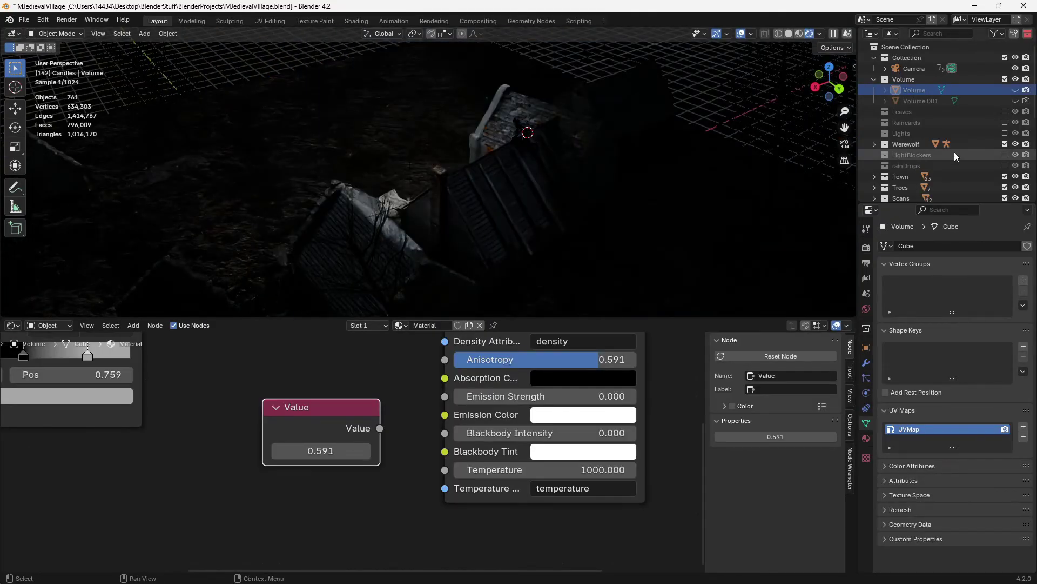
pyautogui.click(916, 157)
pyautogui.scroll(2, 520, 211)
pyautogui.press('g')
pyautogui.press('y')
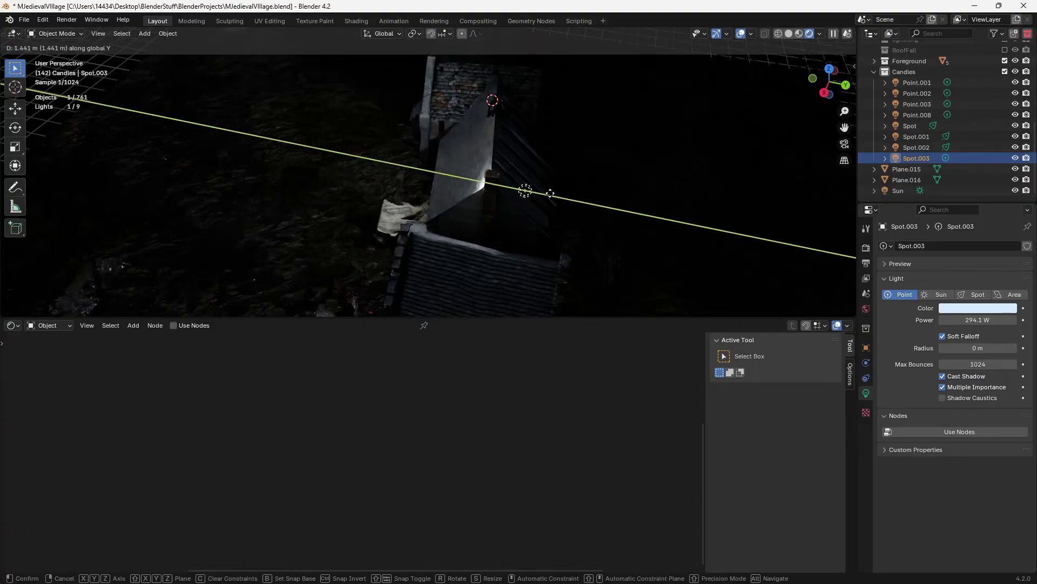
pyautogui.click(527, 192)
pyautogui.press('g')
pyautogui.press('x')
pyautogui.click(597, 131)
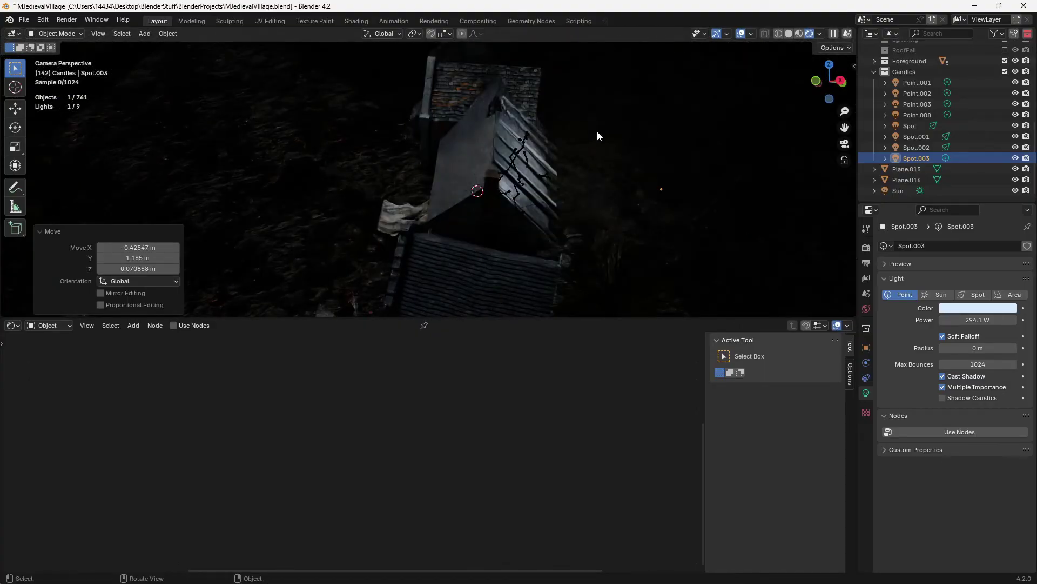
pyautogui.press('KP_0')
# Lower Spot.003 beside the werewolf and make the fog volume visible again.
pyautogui.press('g')
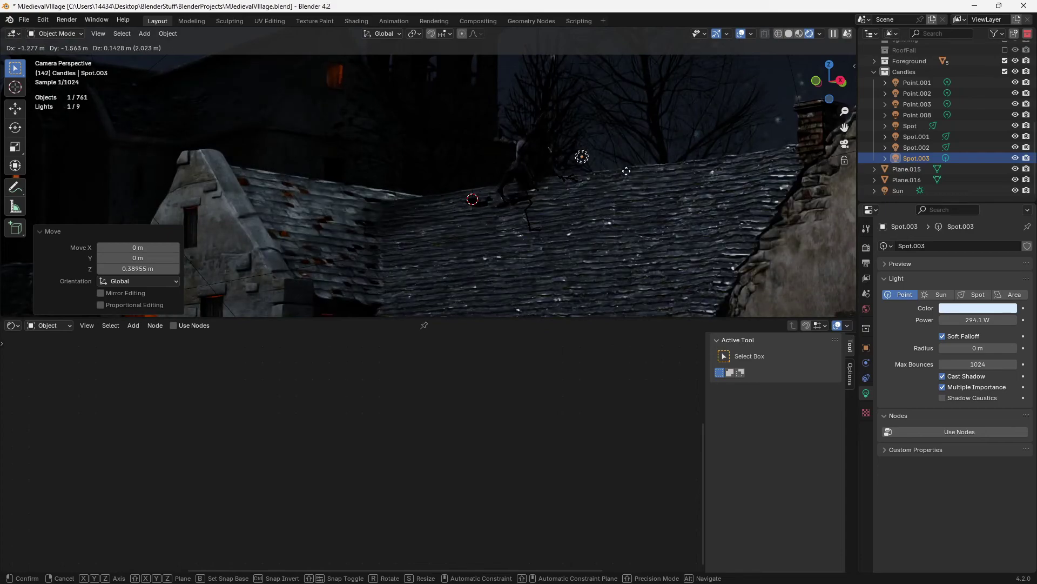
pyautogui.press('z')
pyautogui.click(627, 172)
pyautogui.scroll(8, 969, 102)
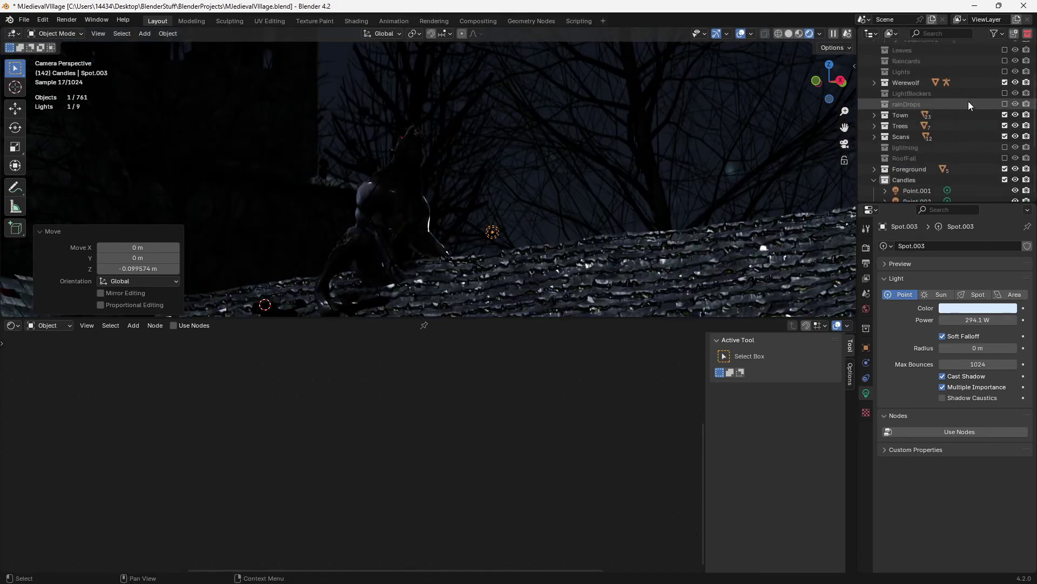
pyautogui.click(1015, 90)
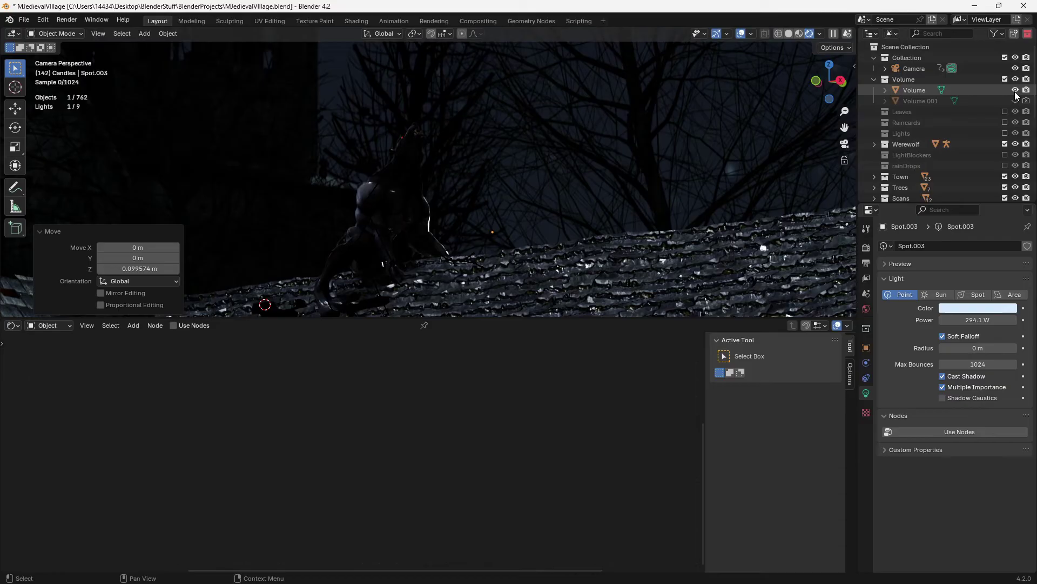
pyautogui.press('g')
pyautogui.press('z')
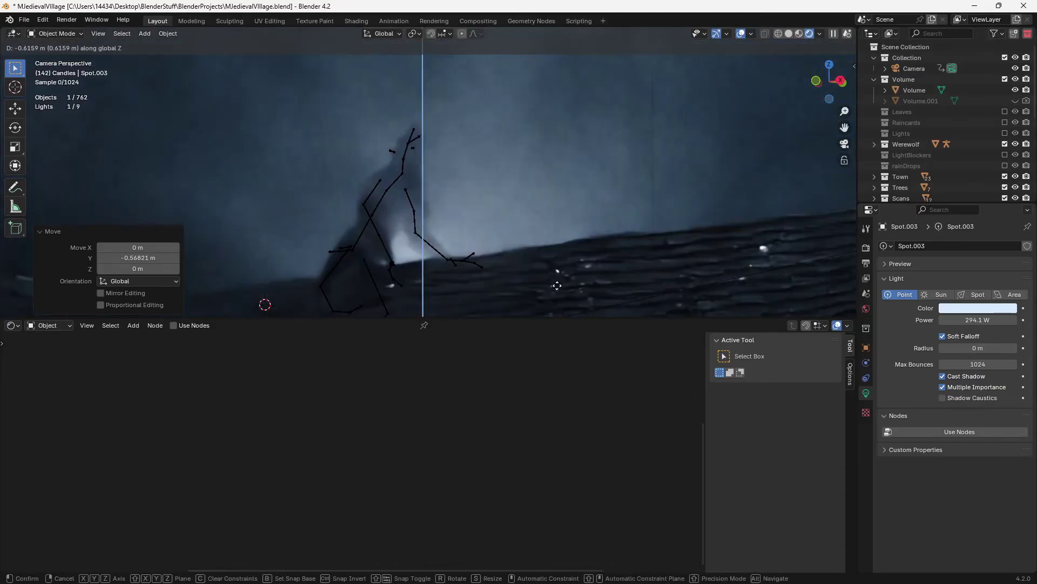
pyautogui.moveTo(556, 285); pyautogui.dragTo(547, 308)
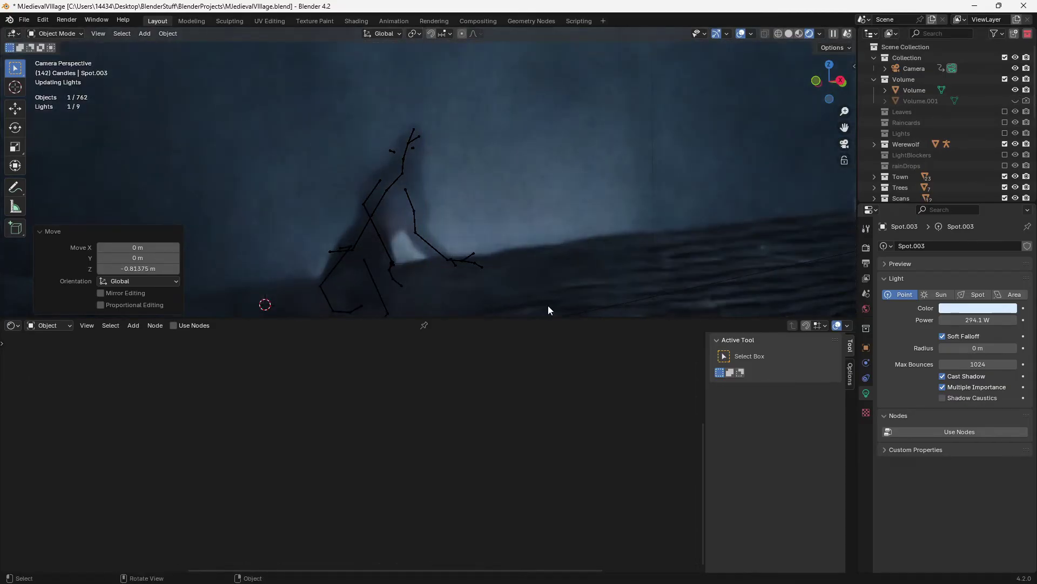
pyautogui.moveTo(548, 305); pyautogui.dragTo(630, 274, button='middle')
pyautogui.press('g')
pyautogui.click(489, 162)
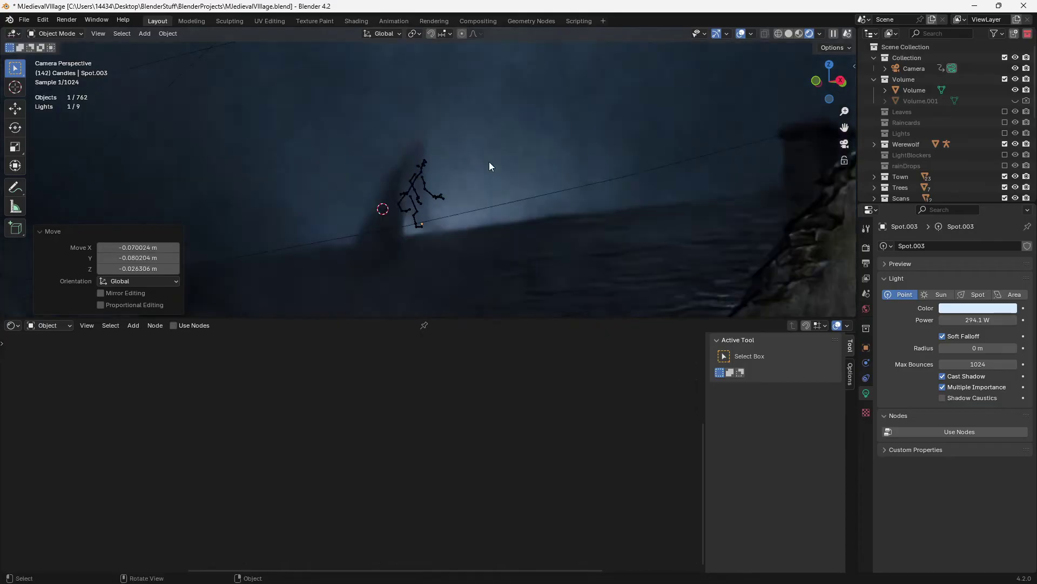
pyautogui.scroll(-2, 489, 162)
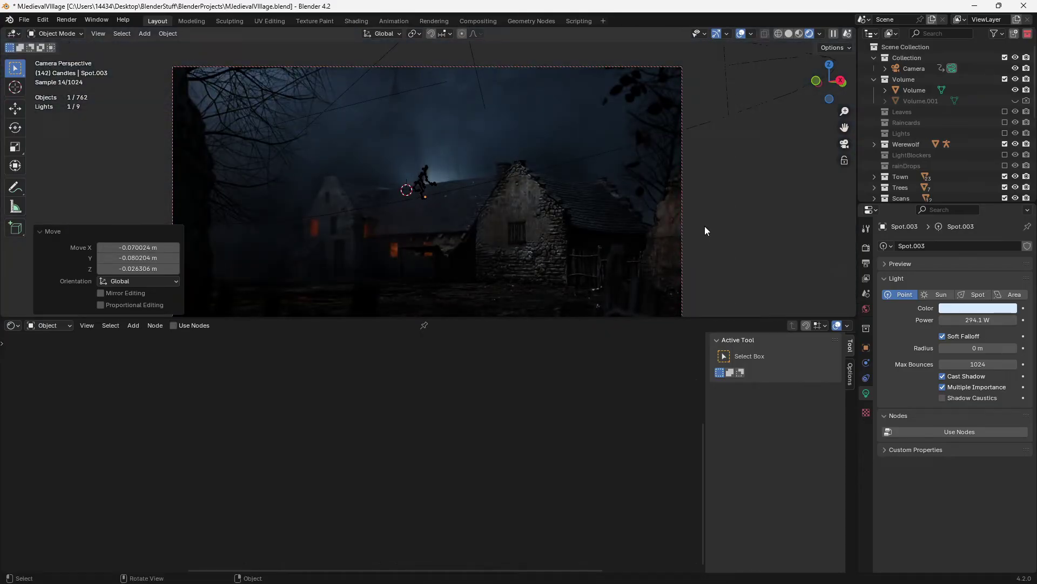
# Set the light's power to 50 W and view the village through the camera without overlays.
pyautogui.click(959, 319)
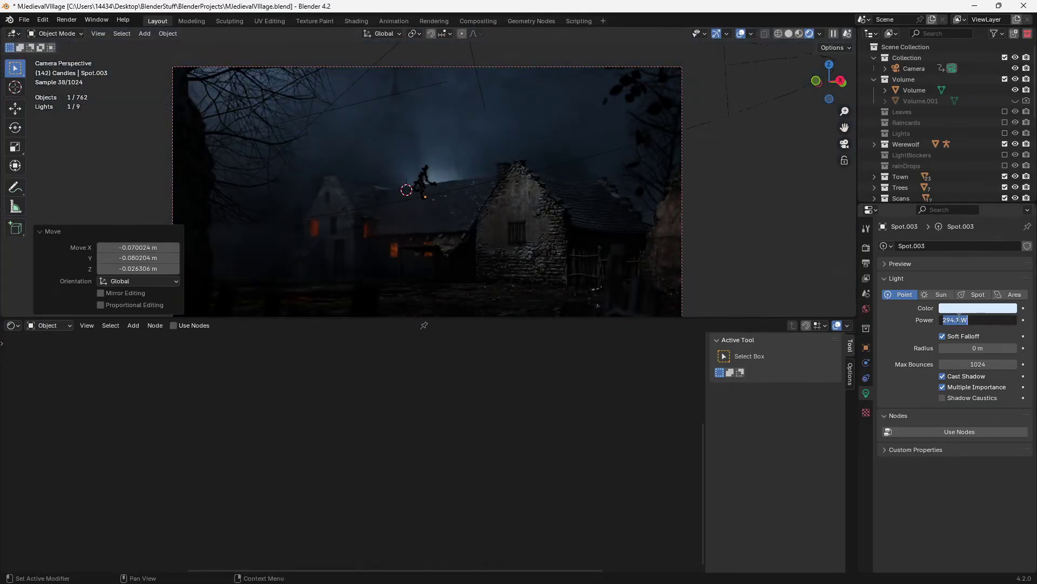
pyautogui.write('50')
pyautogui.press('Return')
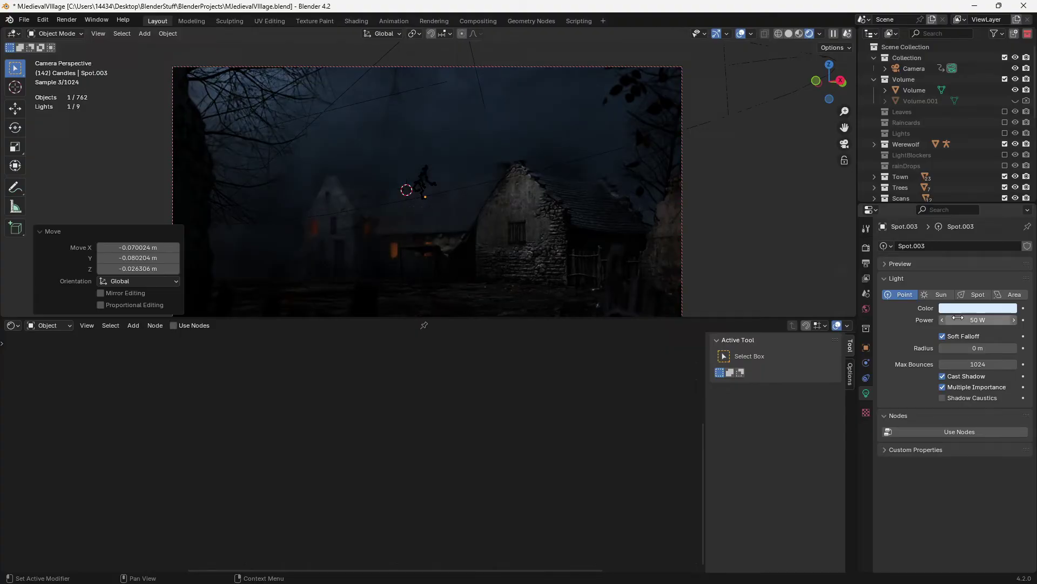
pyautogui.scroll(5, 712, 171)
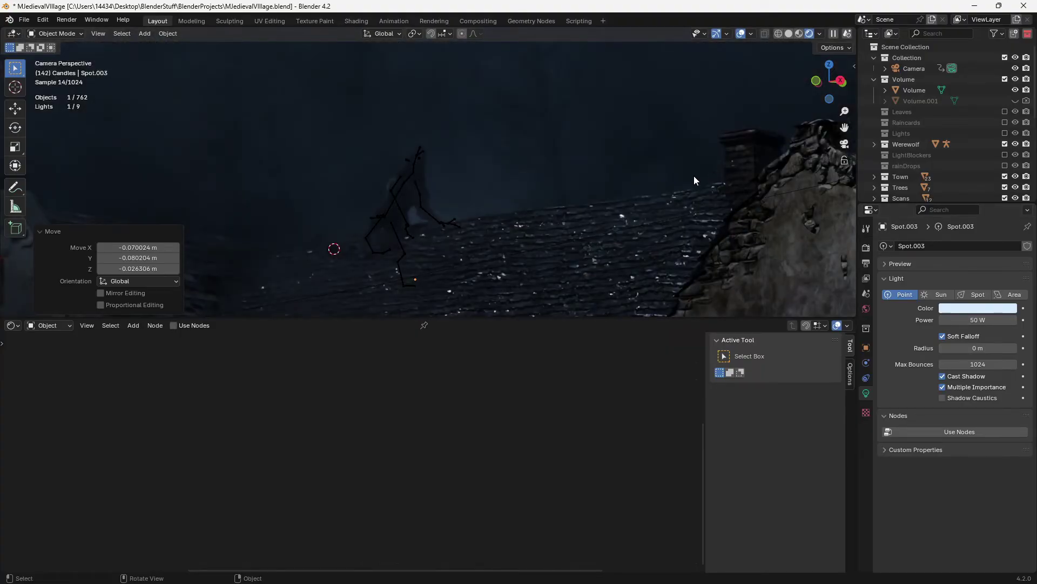
pyautogui.click(742, 33)
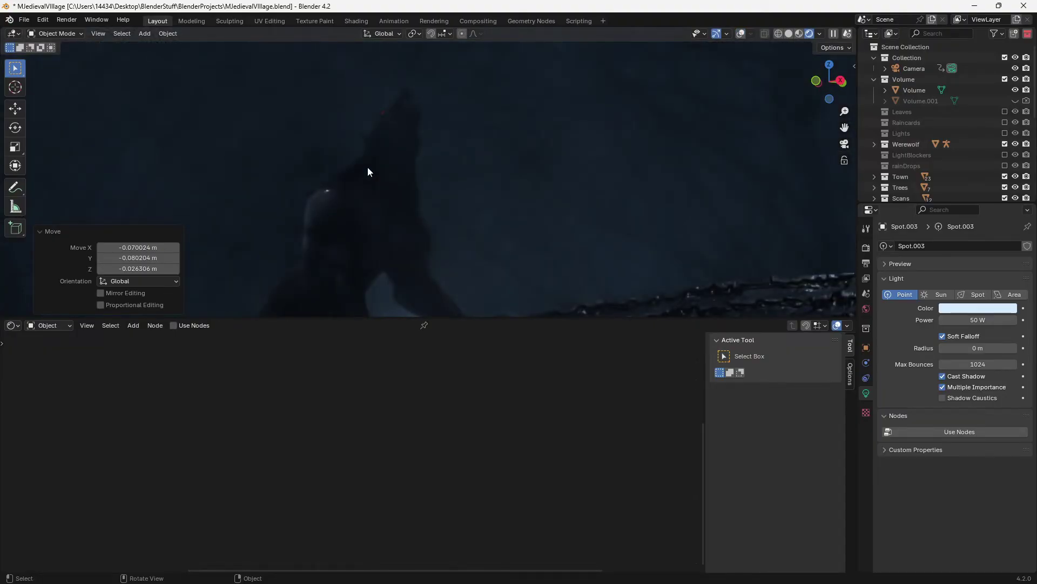
pyautogui.press('KP_0')
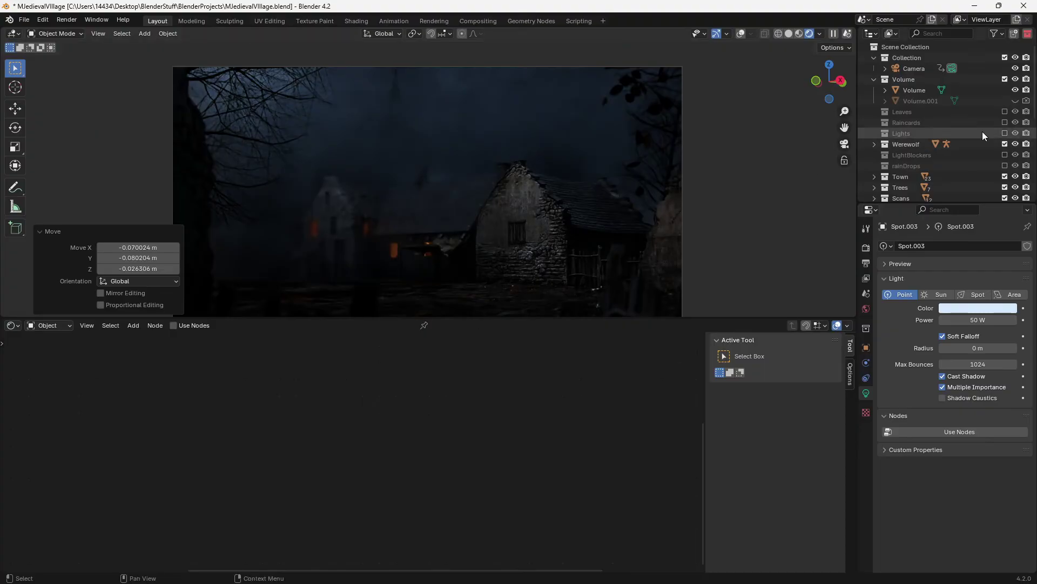
pyautogui.scroll(-1, 983, 131)
pyautogui.scroll(-3, 983, 125)
pyautogui.scroll(-1, 983, 126)
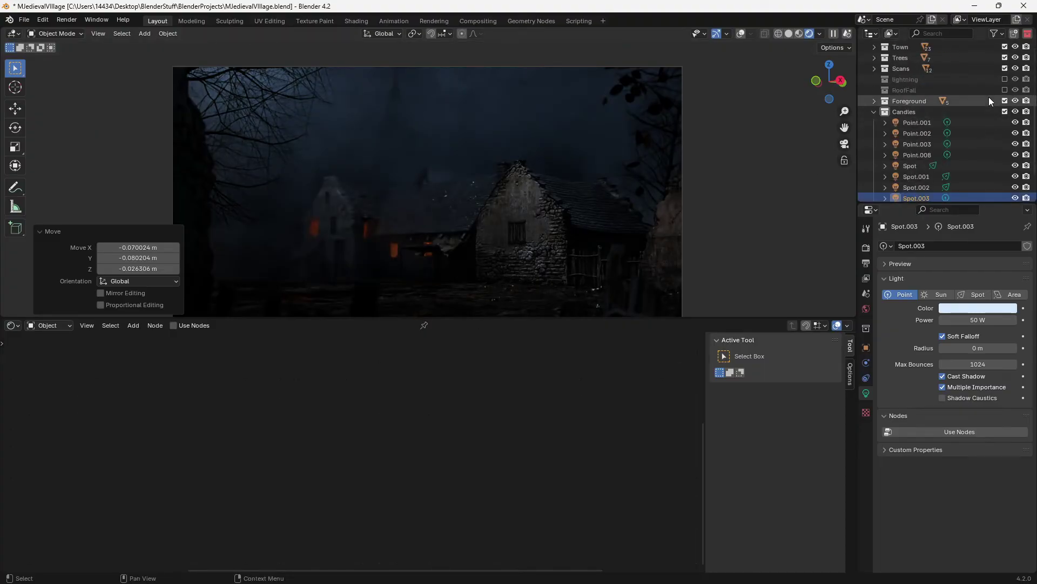
# Enable the lightning collection, select its Point light, and preview the flash near frame 6 in a Dope Sheet.
pyautogui.click(1005, 79)
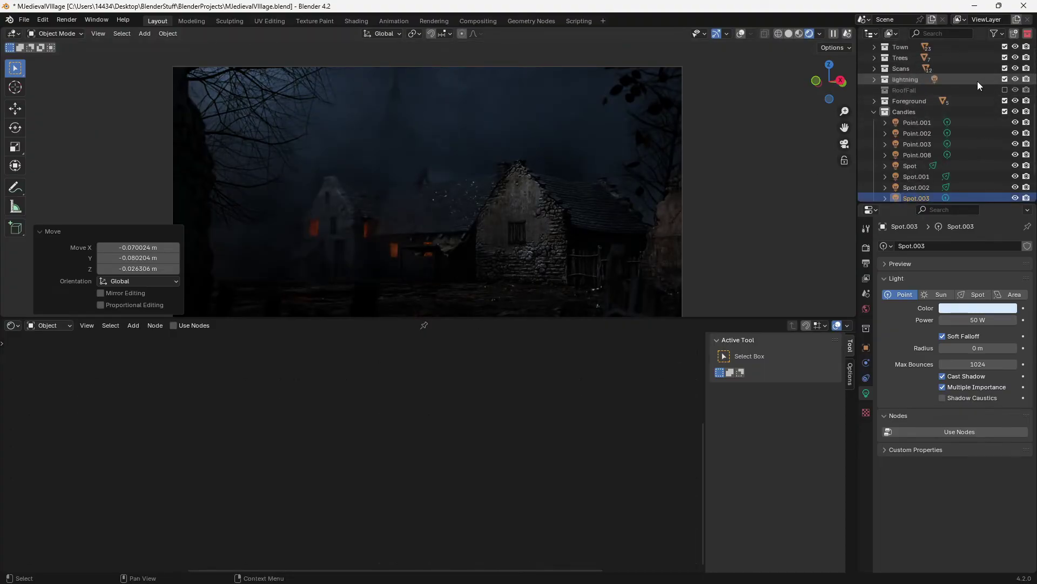
pyautogui.click(874, 79)
pyautogui.click(916, 90)
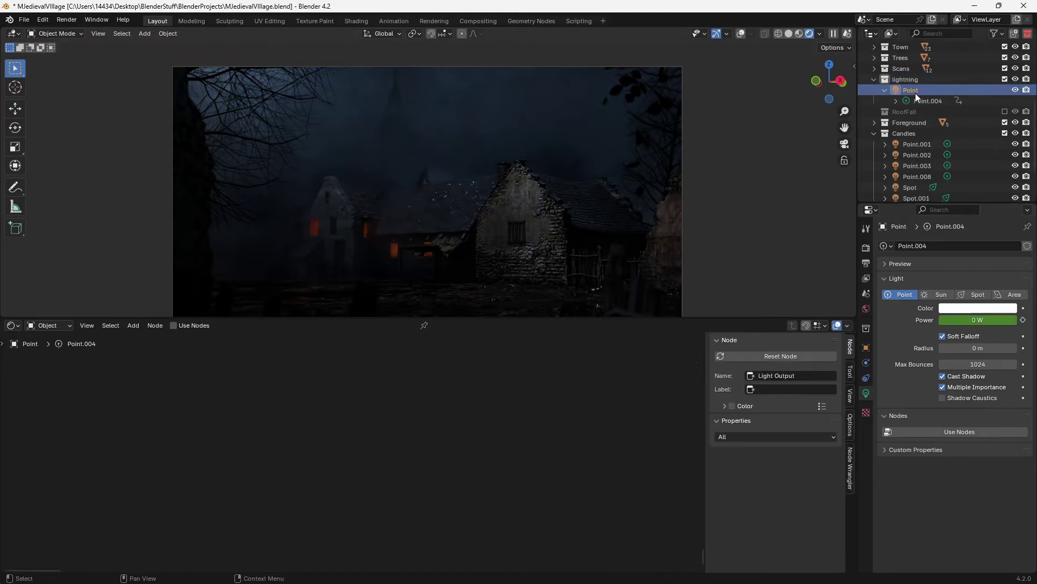
pyautogui.click(11, 325)
pyautogui.click(149, 353)
pyautogui.moveTo(162, 341); pyautogui.dragTo(154, 341)
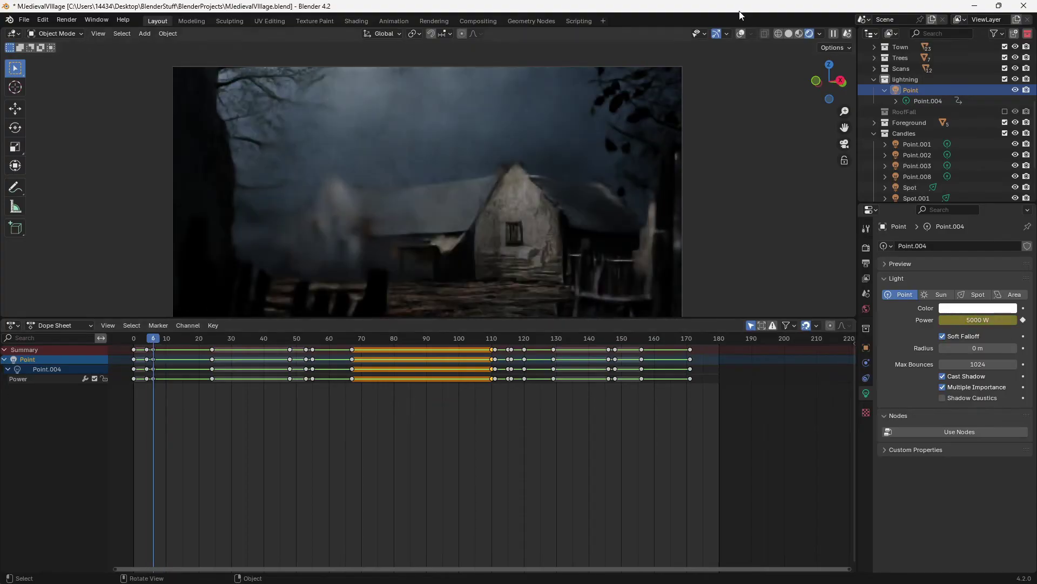
pyautogui.scroll(3, 478, 161)
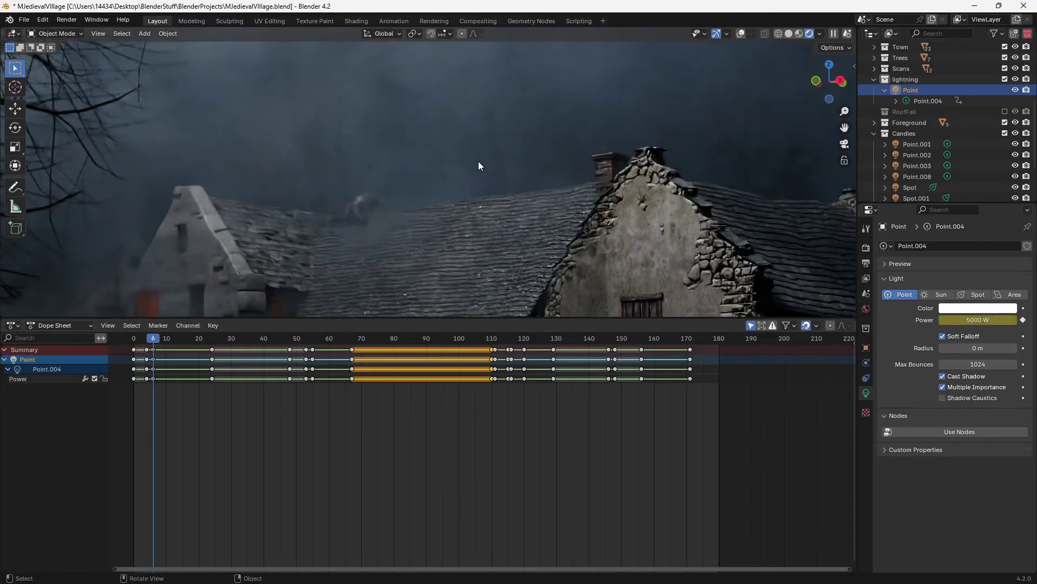
pyautogui.scroll(-3, 477, 158)
pyautogui.scroll(-3, 476, 159)
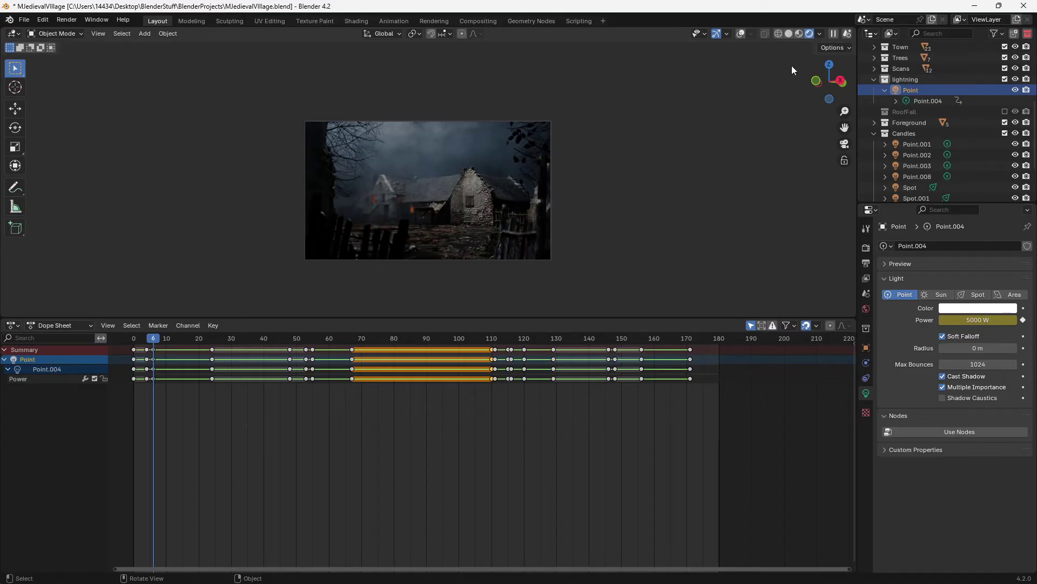
# Set the current frame to 10 and exclude the lightning collection again.
pyautogui.click(741, 35)
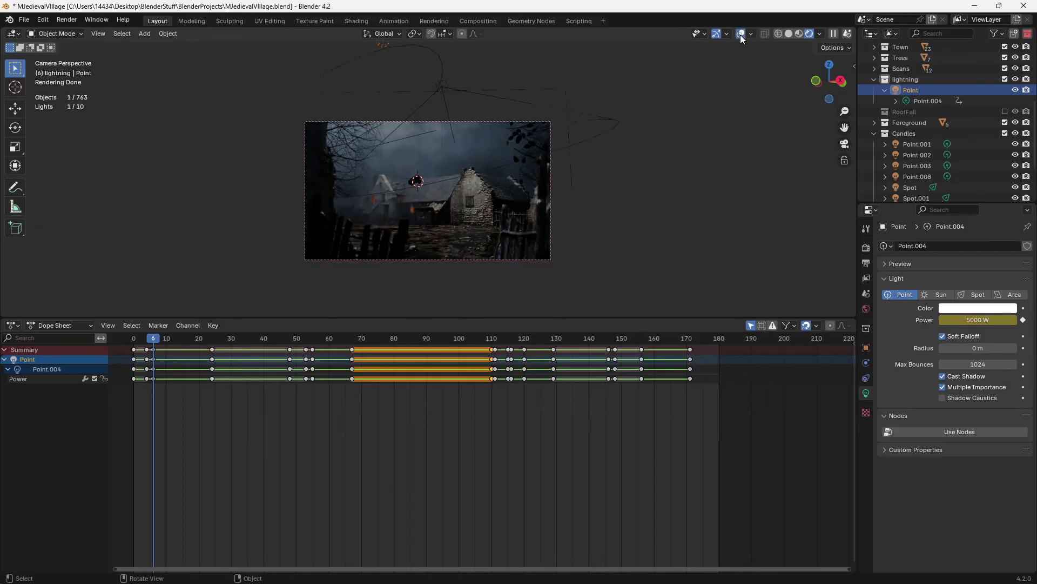
pyautogui.click(165, 339)
pyautogui.click(1006, 79)
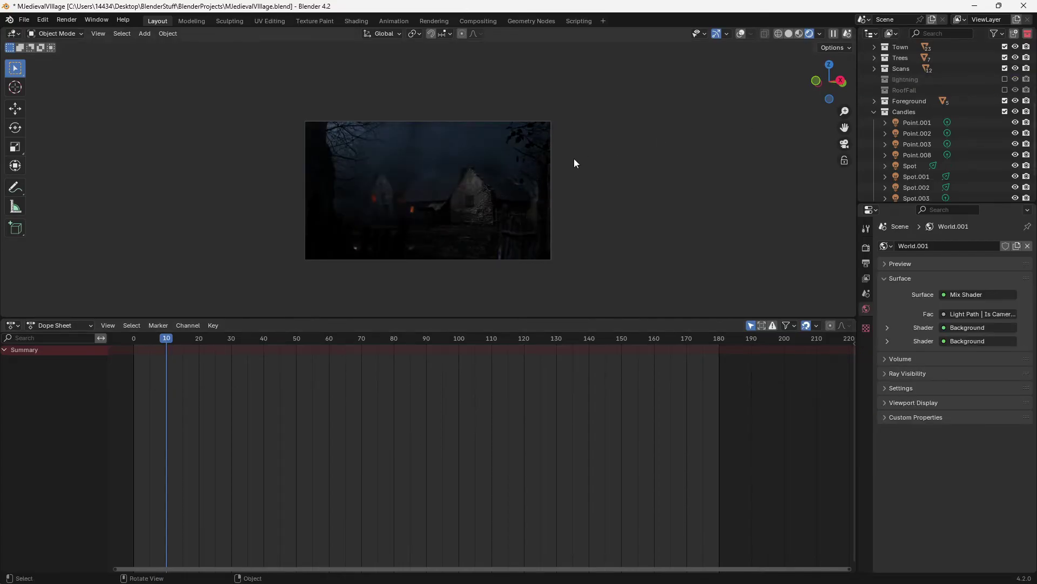
# Save the file, select Plane.008 and Cube.023, then select candle light Point.001 and view it close up.
pyautogui.click(519, 192)
pyautogui.hotkey('ctrl', 's')
pyautogui.click(677, 187)
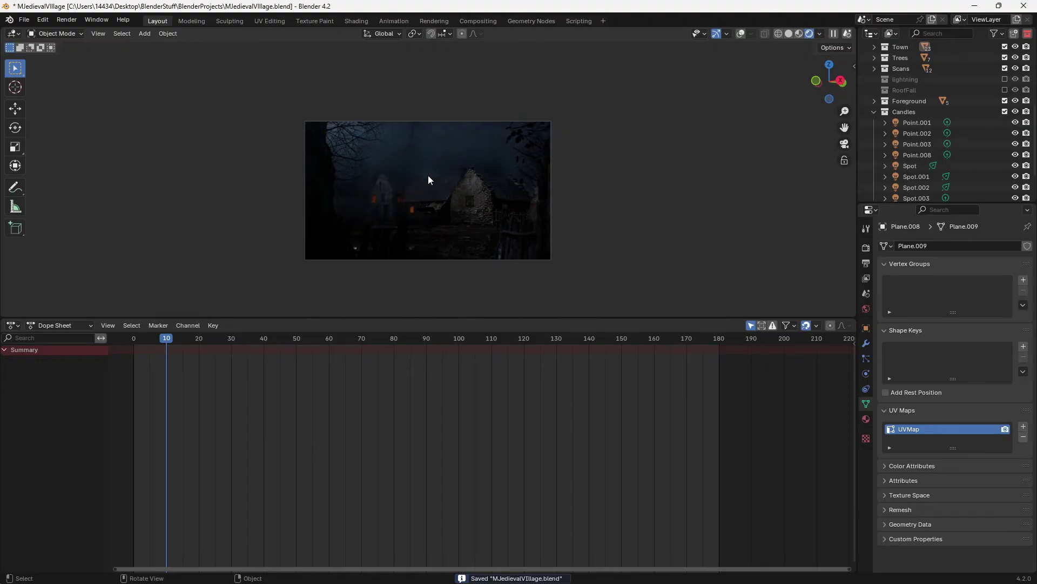
pyautogui.click(315, 165)
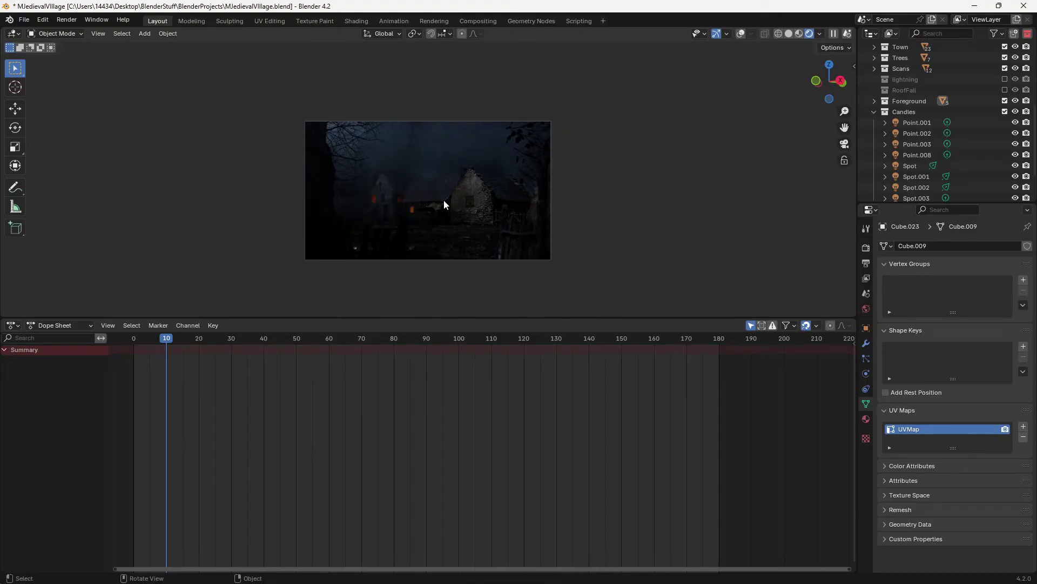
pyautogui.click(916, 123)
pyautogui.moveTo(640, 156); pyautogui.dragTo(550, 193, button='middle')
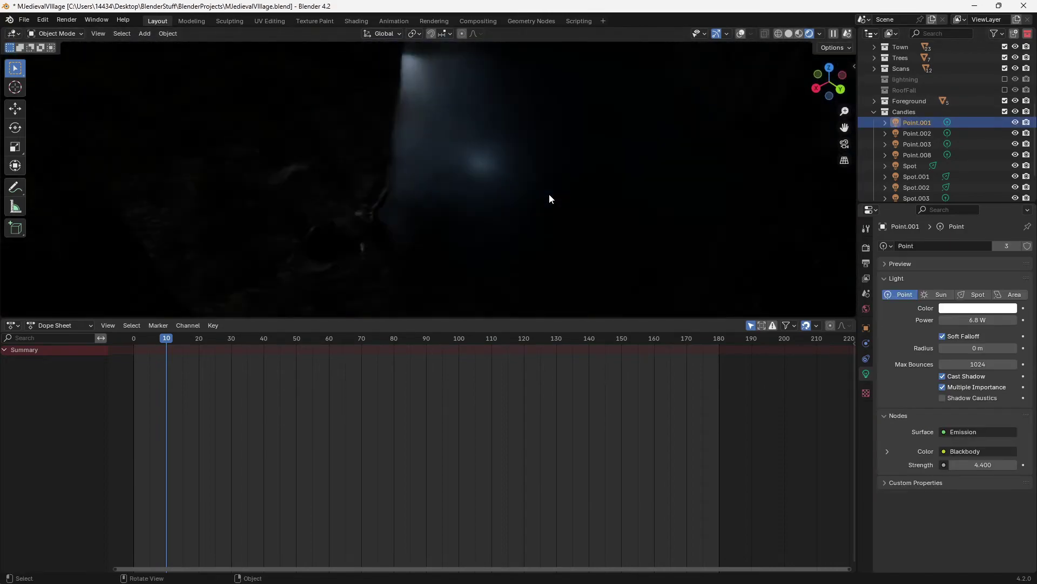
# Duplicate the candle light and slide the copy into place along X.
pyautogui.click(570, 197)
pyautogui.press('g')
pyautogui.press('y')
pyautogui.click(495, 162)
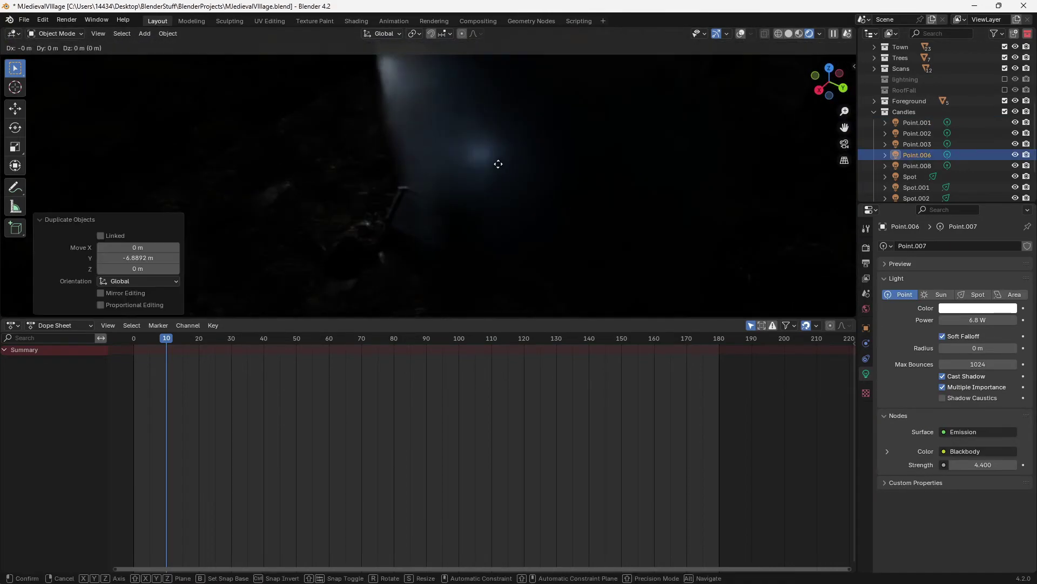
pyautogui.hotkey('shift', 'd')
pyautogui.press('y')
pyautogui.press('x')
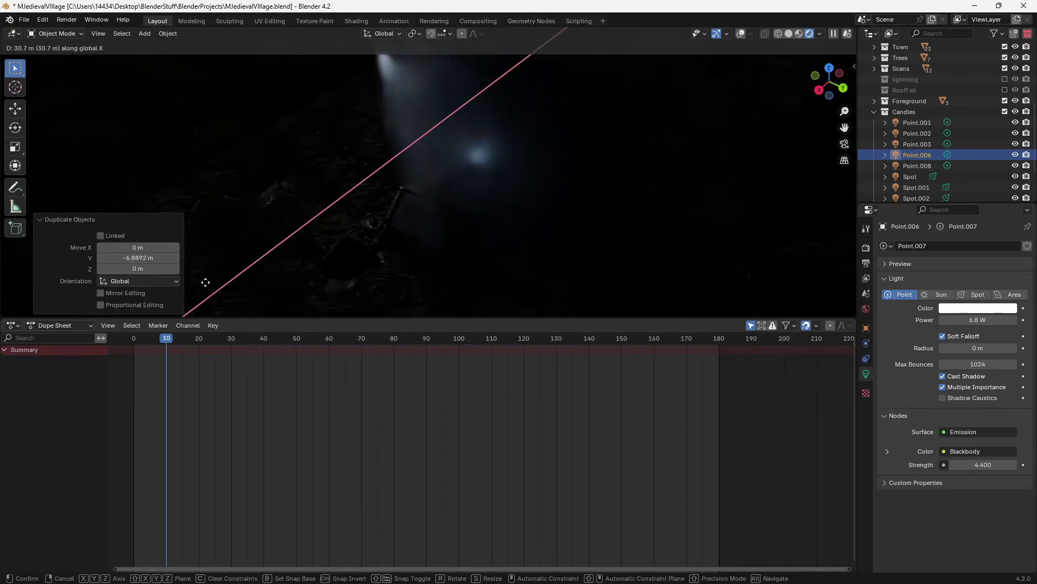
pyautogui.click(162, 310)
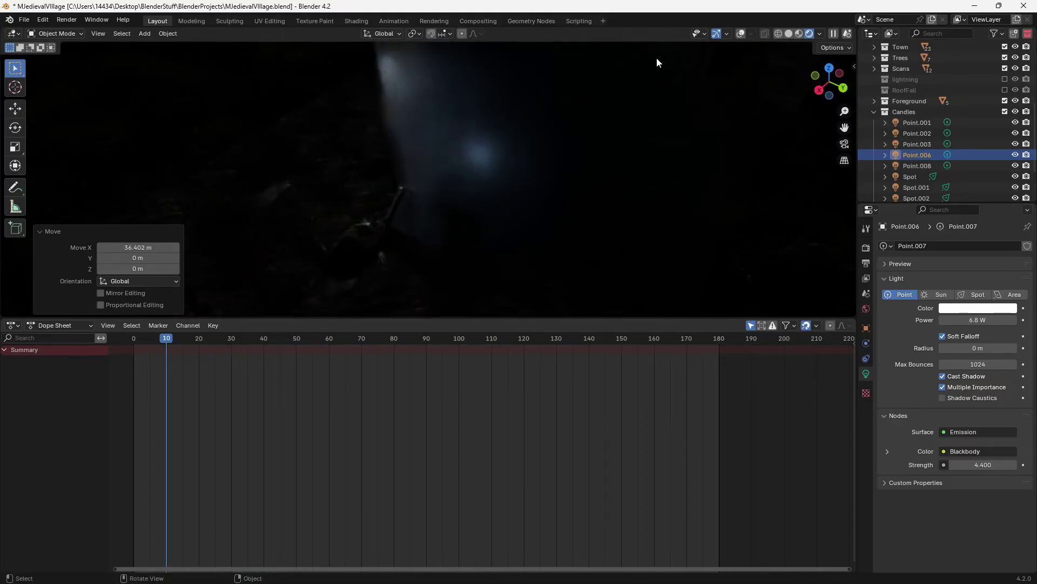
# Turn the overlays back on and shift the new light slightly along X.
pyautogui.click(740, 34)
pyautogui.press('g')
pyautogui.press('y')
pyautogui.press('x')
pyautogui.click(413, 186)
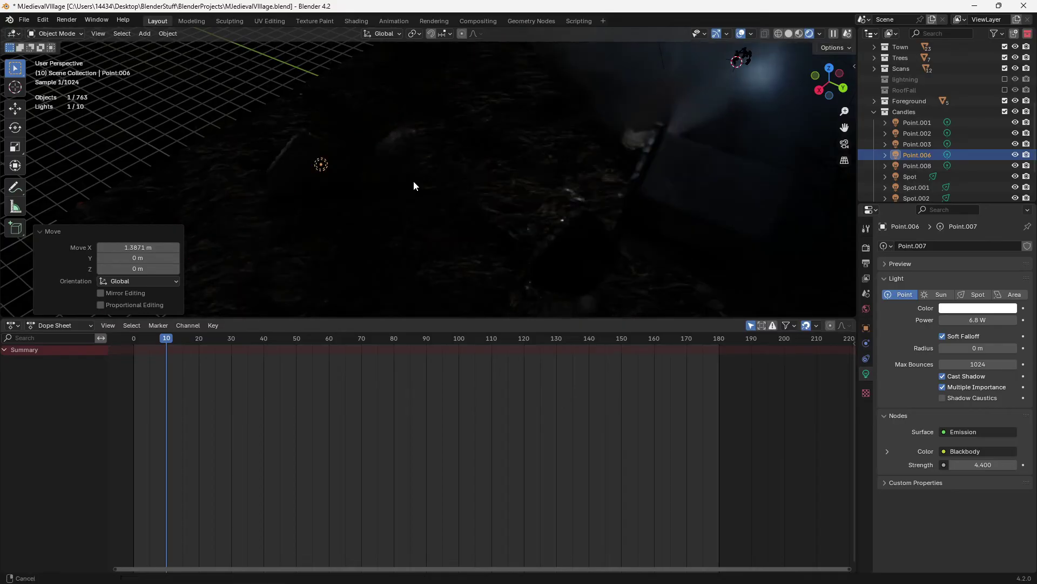
pyautogui.moveTo(413, 185); pyautogui.dragTo(443, 180, button='middle')
# Lower the light vertically, then nudge it along X.
pyautogui.press('g')
pyautogui.press('z')
pyautogui.click(429, 254)
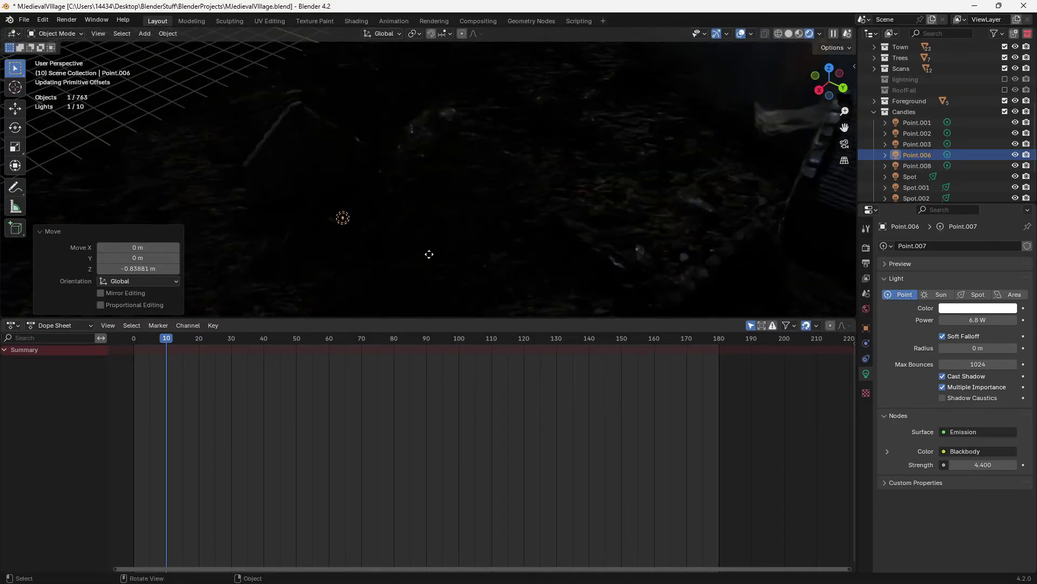
pyautogui.press('g')
pyautogui.press('y')
pyautogui.press('x')
pyautogui.click(430, 180)
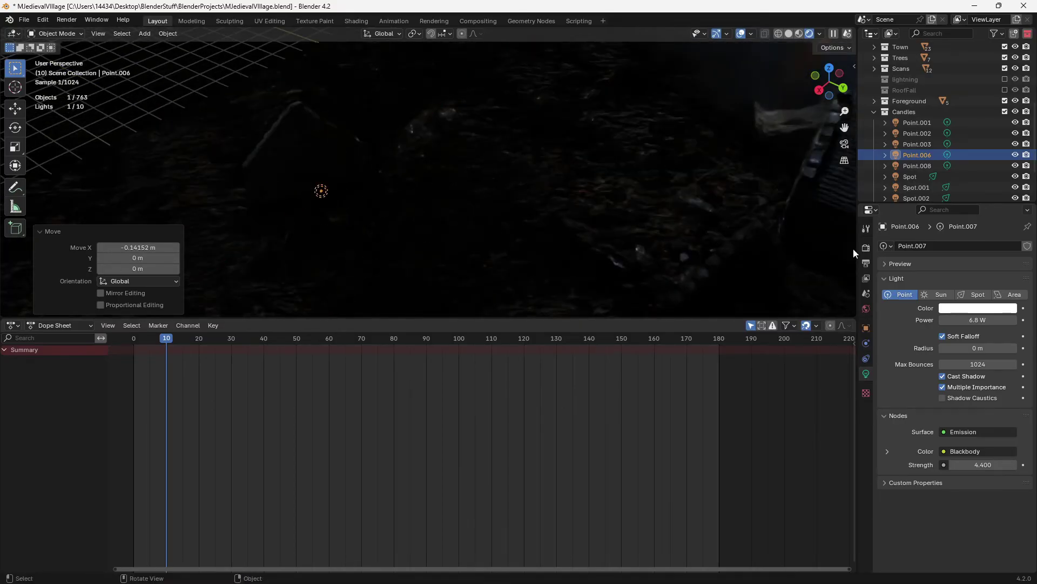
# Set the light's power to 100 W, lower it again, and view through the camera.
pyautogui.doubleClick(964, 323)
pyautogui.write('100')
pyautogui.press('Return')
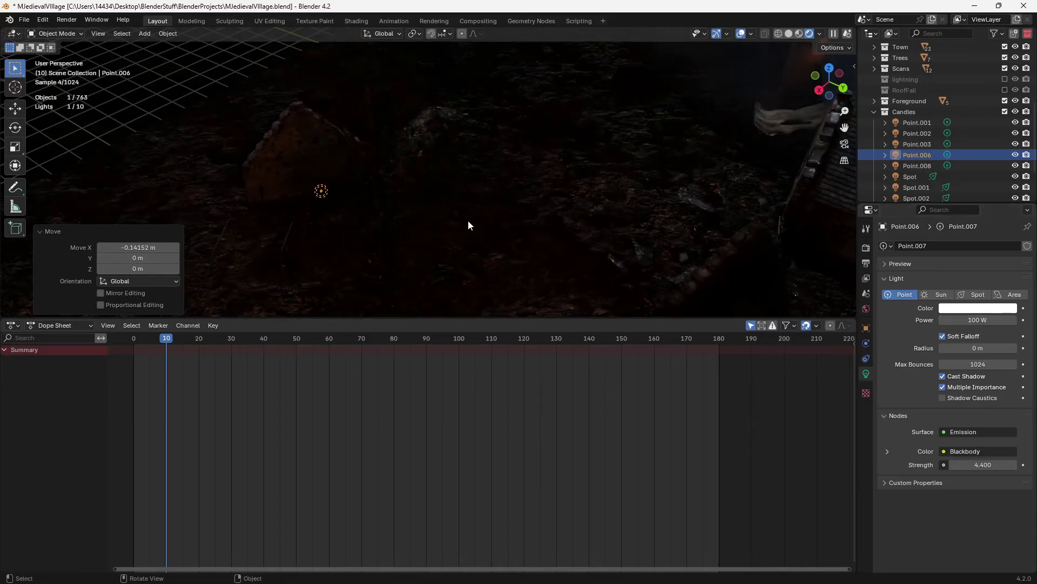
pyautogui.press('g')
pyautogui.press('z')
pyautogui.press('KP_0')
pyautogui.click(569, 185)
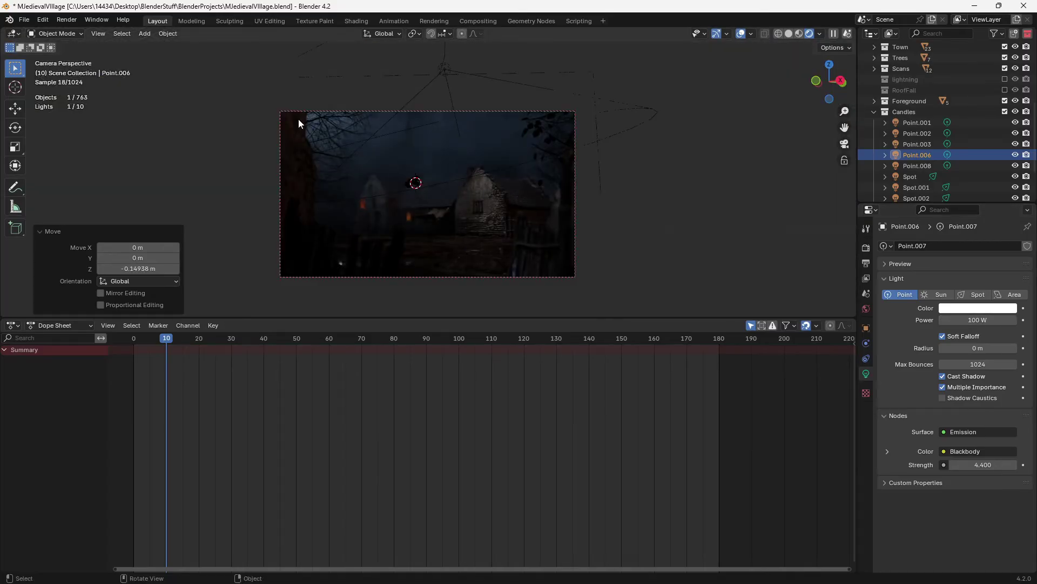
pyautogui.scroll(1, 488, 163)
pyautogui.scroll(3, 474, 154)
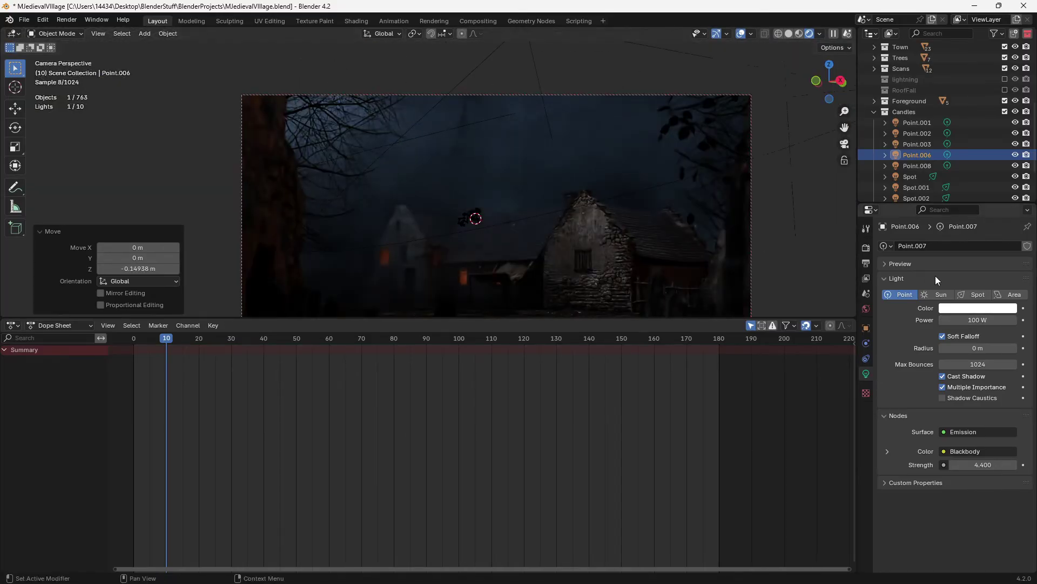
# Check the light colour picker and switch the bottom editor to the light's shader nodes.
pyautogui.click(953, 308)
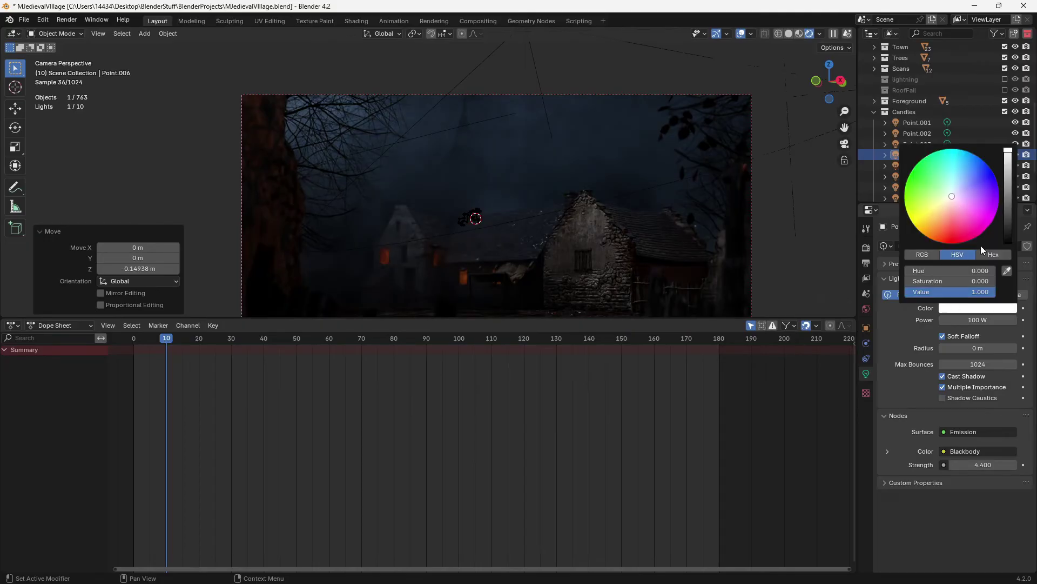
pyautogui.click(14, 325)
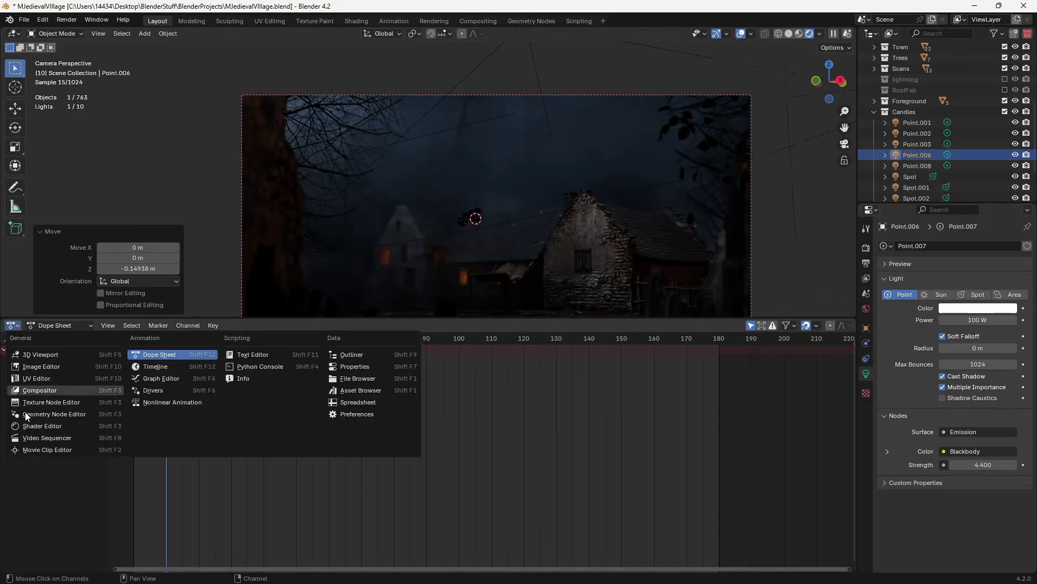
pyautogui.click(34, 426)
# Delete the Blackbody node so the light is white, and raise its power to 141.2 W.
pyautogui.press('x')
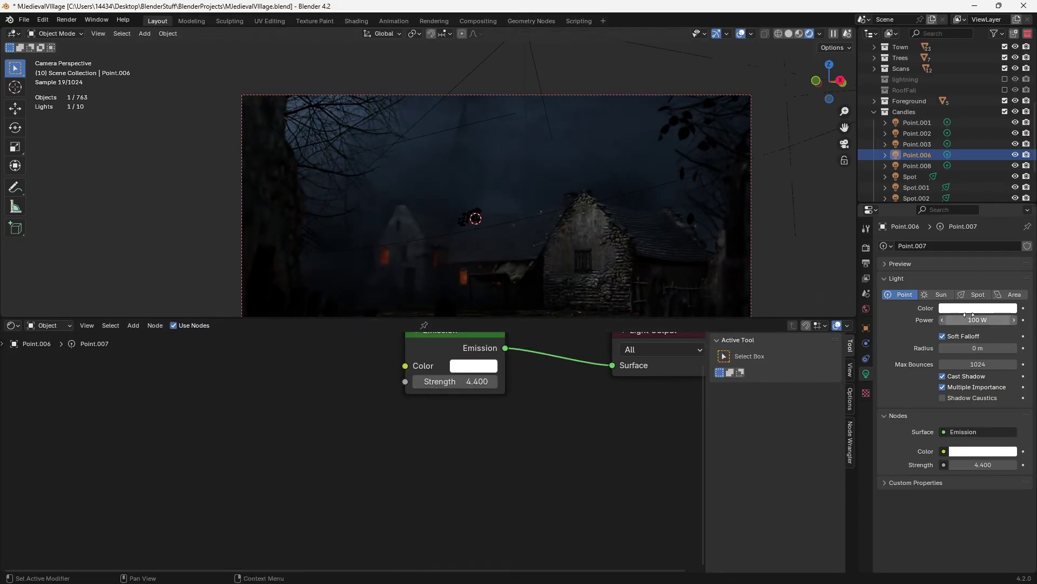
pyautogui.moveTo(969, 315); pyautogui.dragTo(997, 319)
pyautogui.scroll(-5, 504, 115)
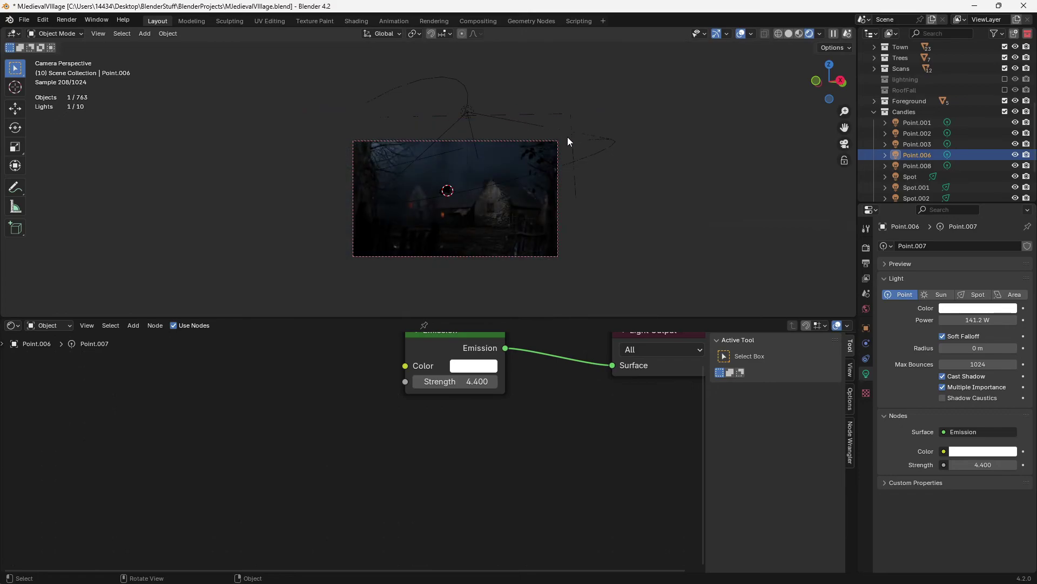
pyautogui.scroll(3, 583, 125)
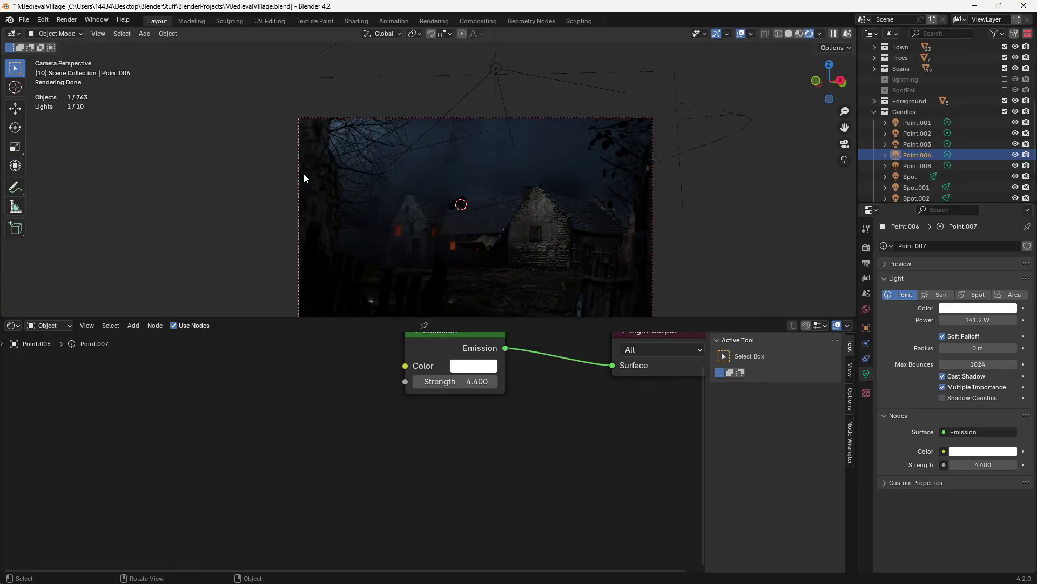
pyautogui.hotkey('alt', 'Tab')
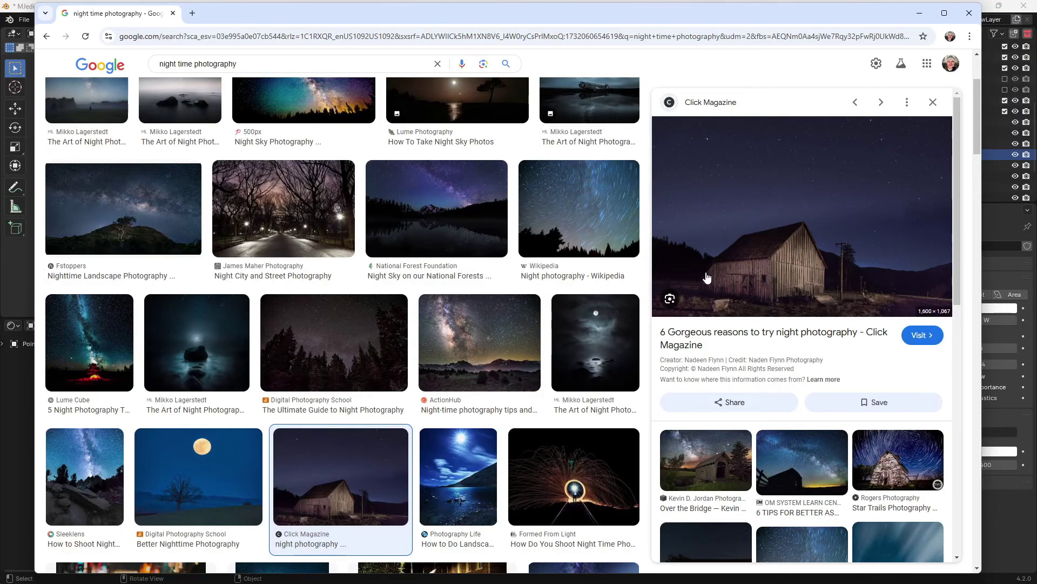
pyautogui.scroll(-3, 604, 277)
pyautogui.scroll(-2, 595, 284)
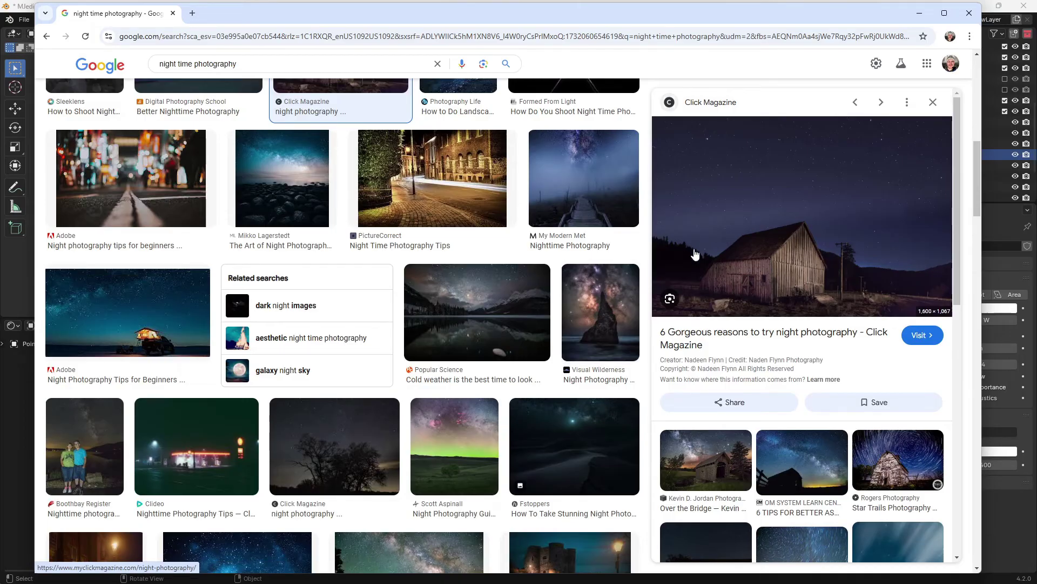
pyautogui.scroll(-2, 618, 251)
# Search 'foggy night time photography' and preview the foggy promenade and city road photos.
pyautogui.click(161, 64)
pyautogui.write('foggyt')
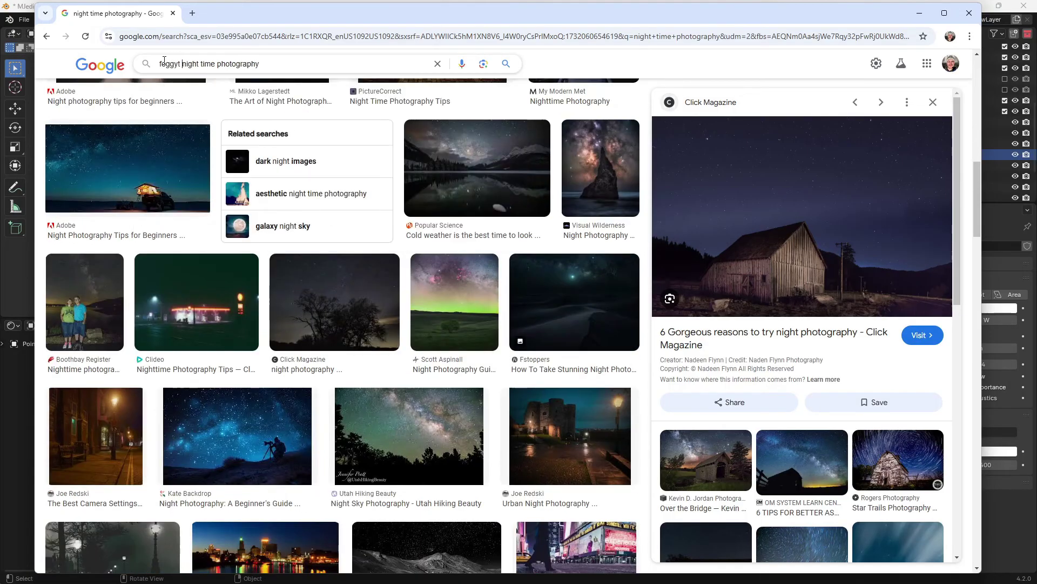
pyautogui.press('Return')
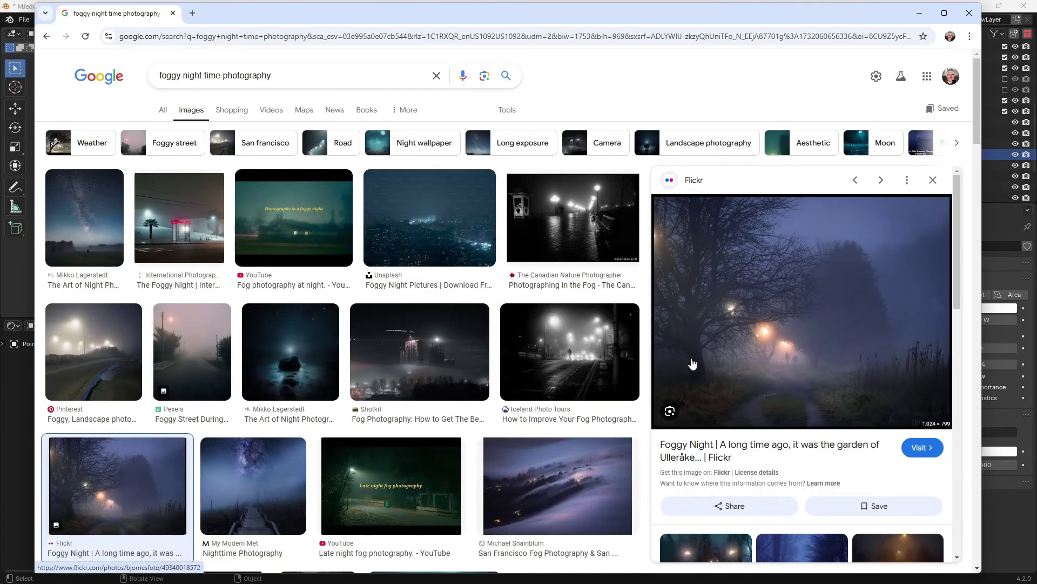
pyautogui.click(548, 230)
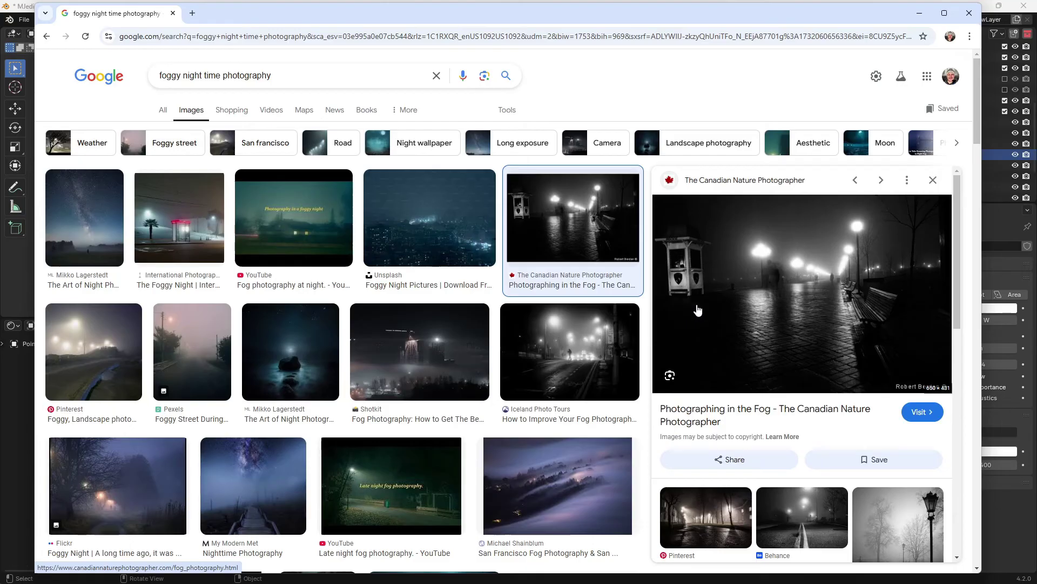
pyautogui.scroll(-3, 535, 325)
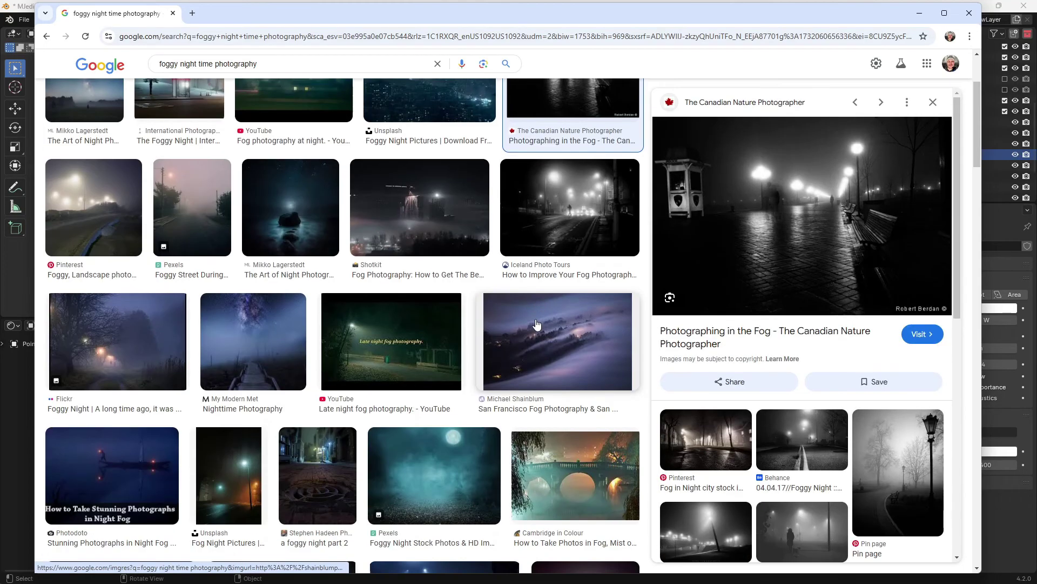
pyautogui.scroll(-1, 535, 325)
pyautogui.scroll(-1, 535, 324)
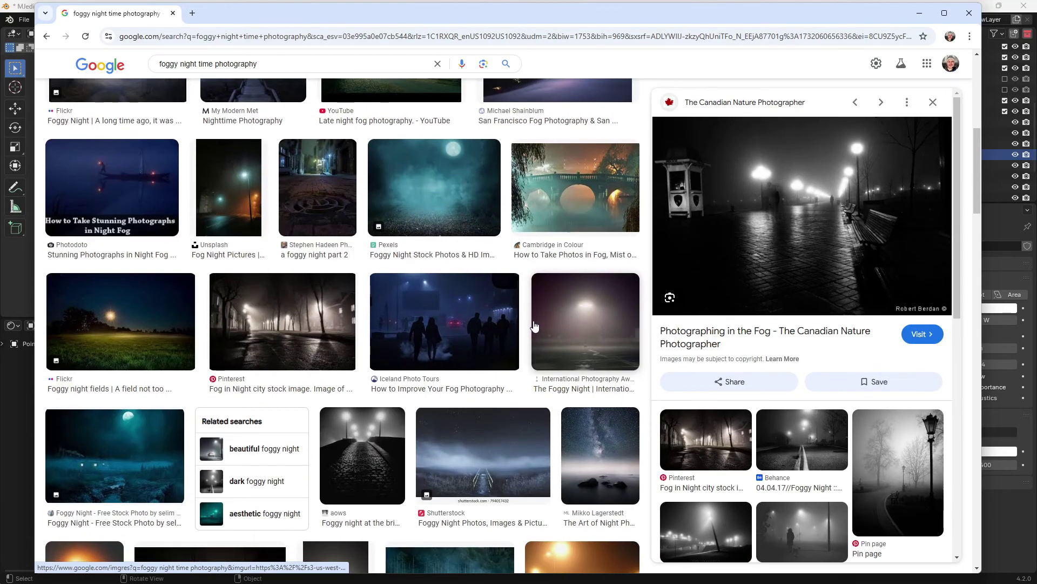
pyautogui.scroll(-3, 532, 327)
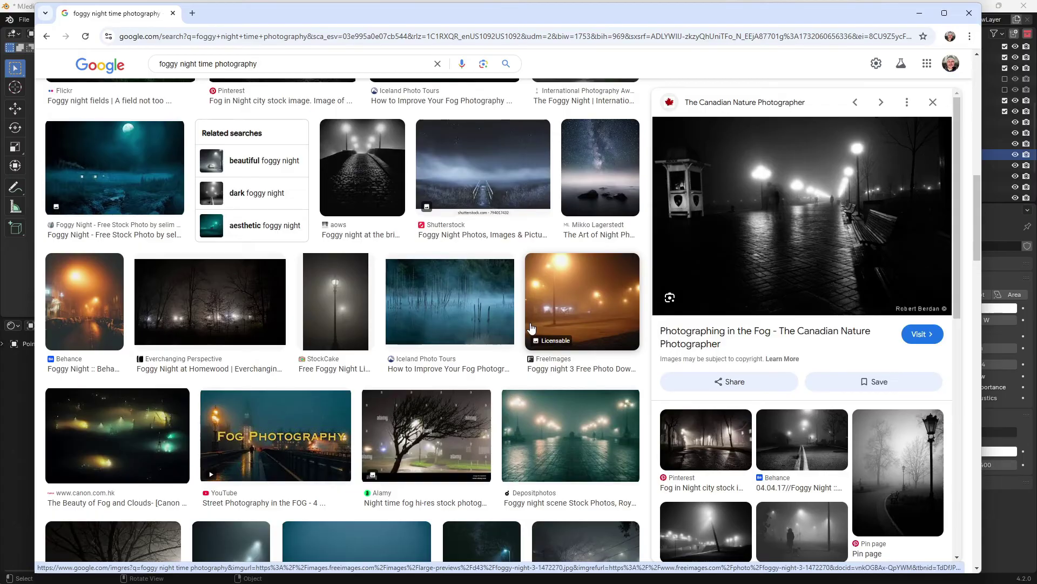
pyautogui.scroll(-3, 525, 330)
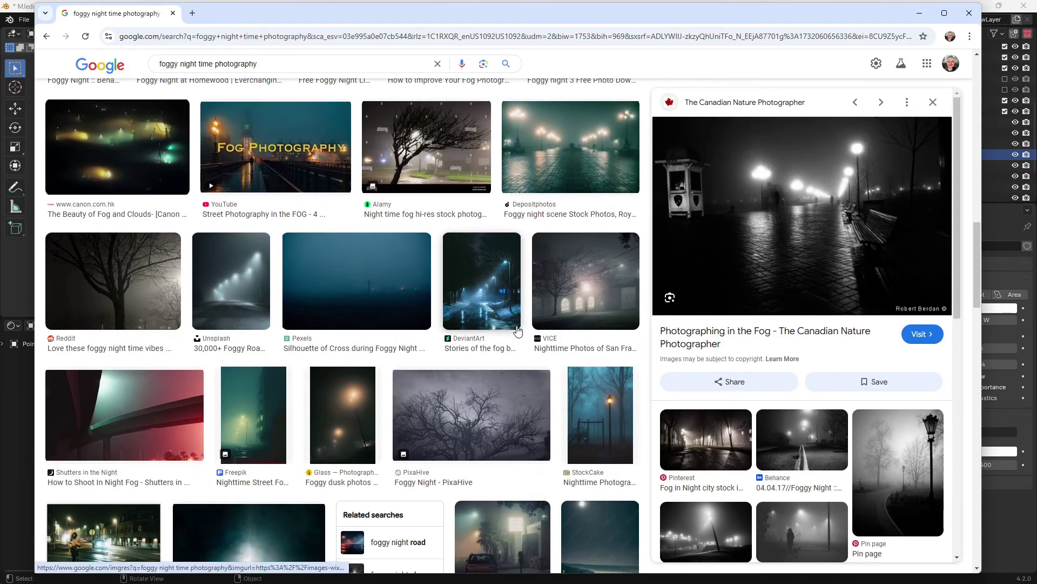
pyautogui.scroll(-2, 517, 331)
pyautogui.scroll(-2, 233, 278)
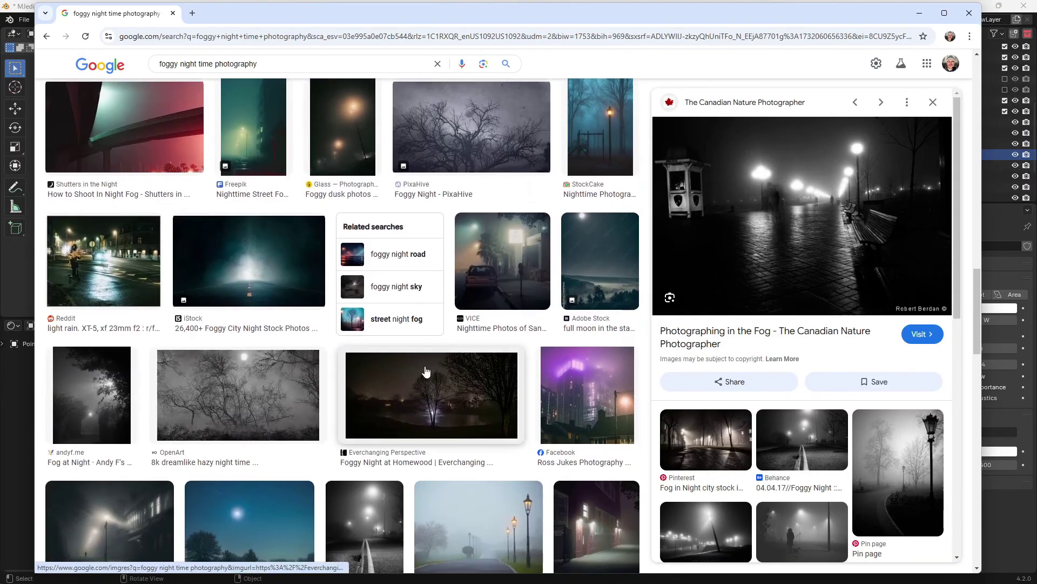
pyautogui.click(233, 278)
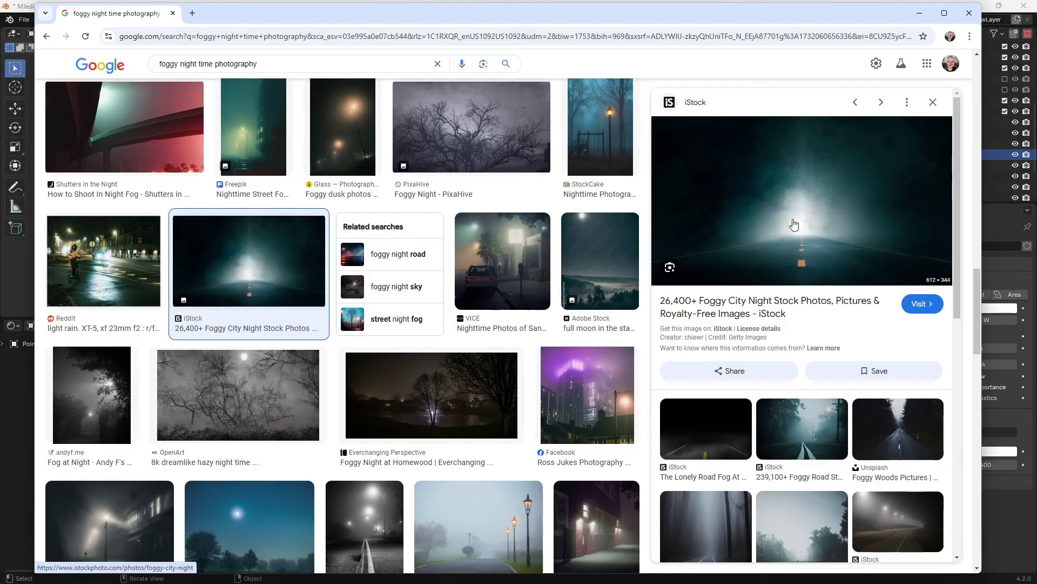
pyautogui.scroll(-1, 369, 295)
pyautogui.scroll(-2, 369, 296)
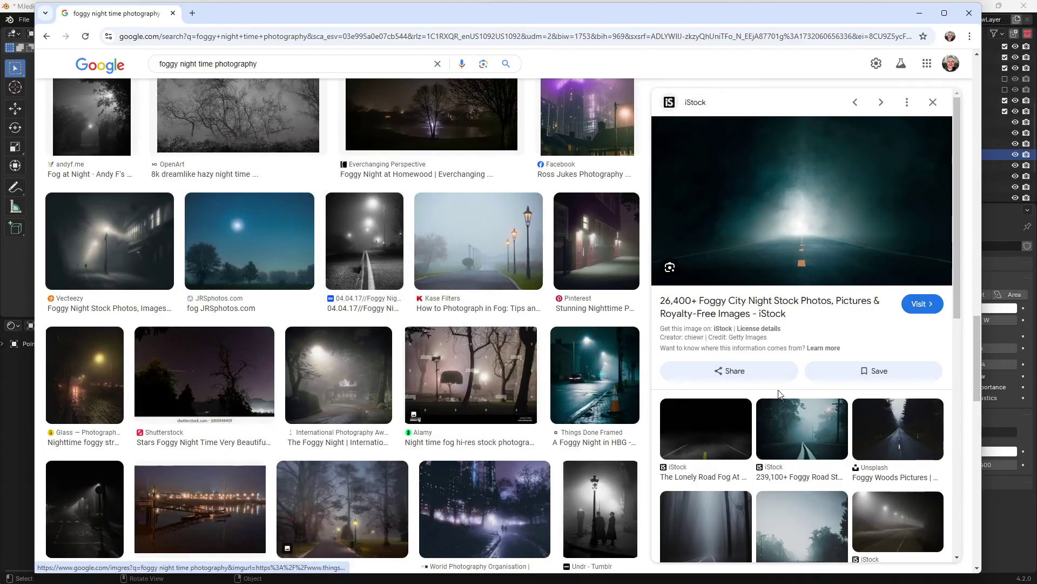
pyautogui.scroll(-1, 781, 392)
pyautogui.scroll(-1, 781, 392)
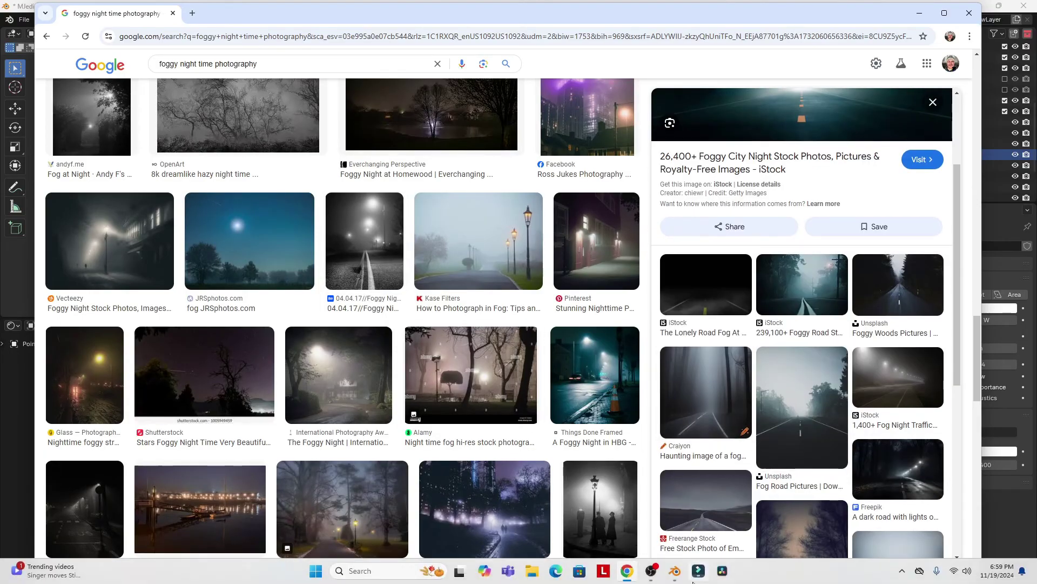
# Back in Blender, delete the Point.006 candle light, hide overlays, and save.
pyautogui.click(798, 574)
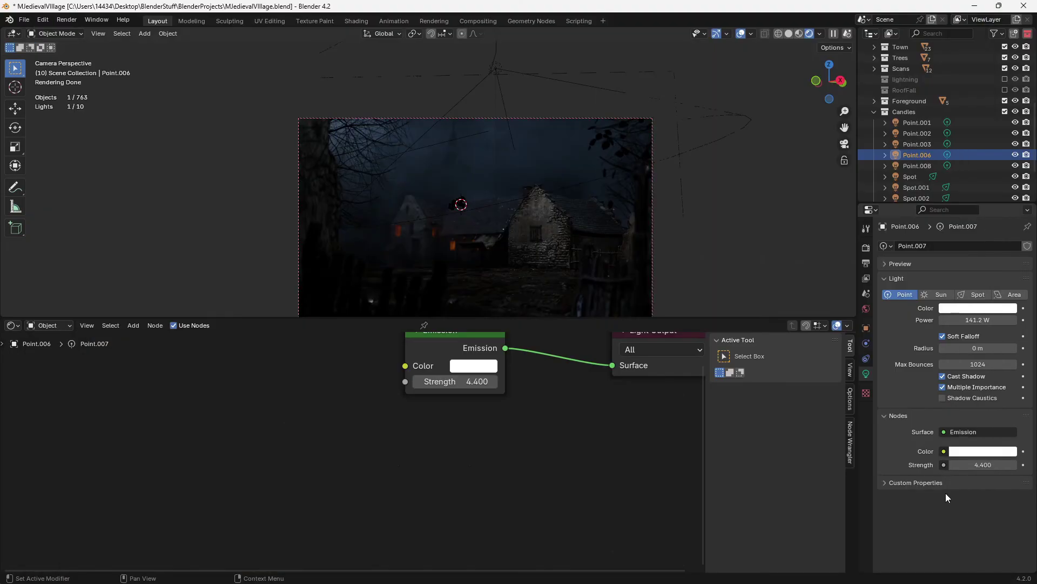
pyautogui.scroll(-1, 486, 236)
pyautogui.press('x')
pyautogui.click(485, 235)
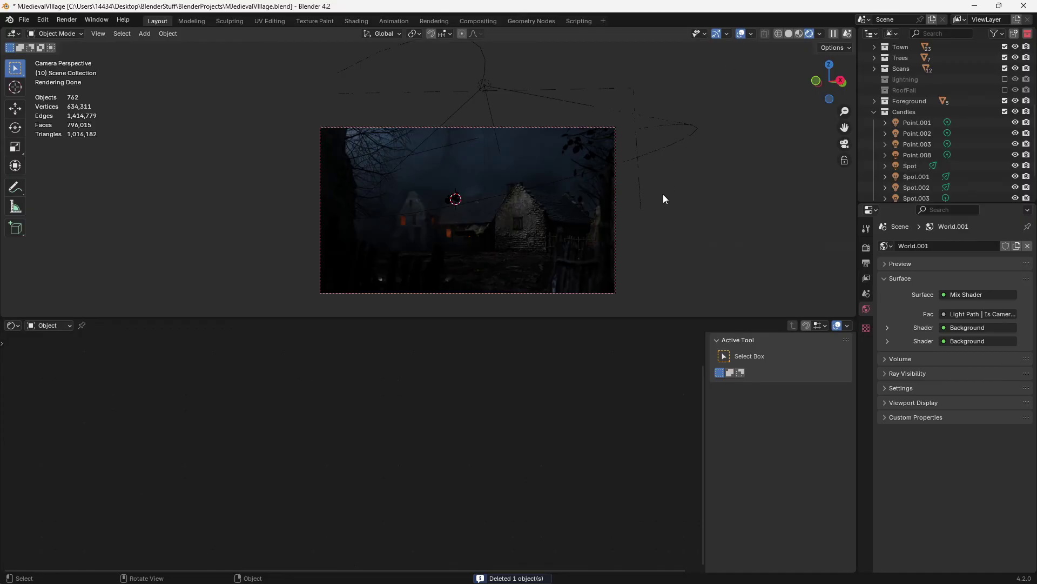
pyautogui.click(741, 33)
pyautogui.hotkey('ctrl', 's')
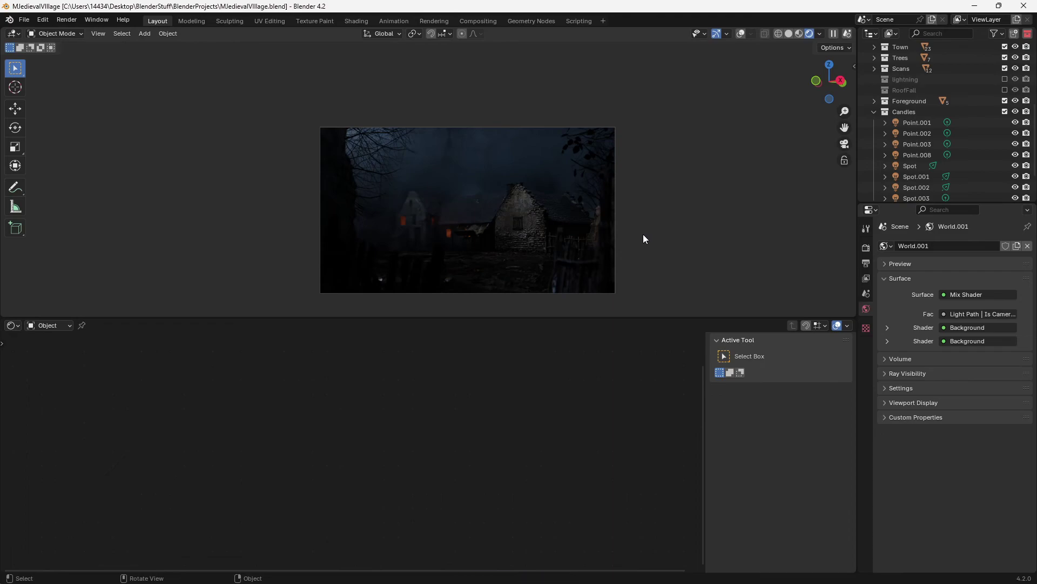
# Return to the camera view, fit the whole camera frame, and save again.
pyautogui.moveTo(635, 229)
pyautogui.mouseDown(button='middle')
pyautogui.moveTo(589, 232)
pyautogui.moveTo(607, 234)
pyautogui.mouseUp(button='middle')
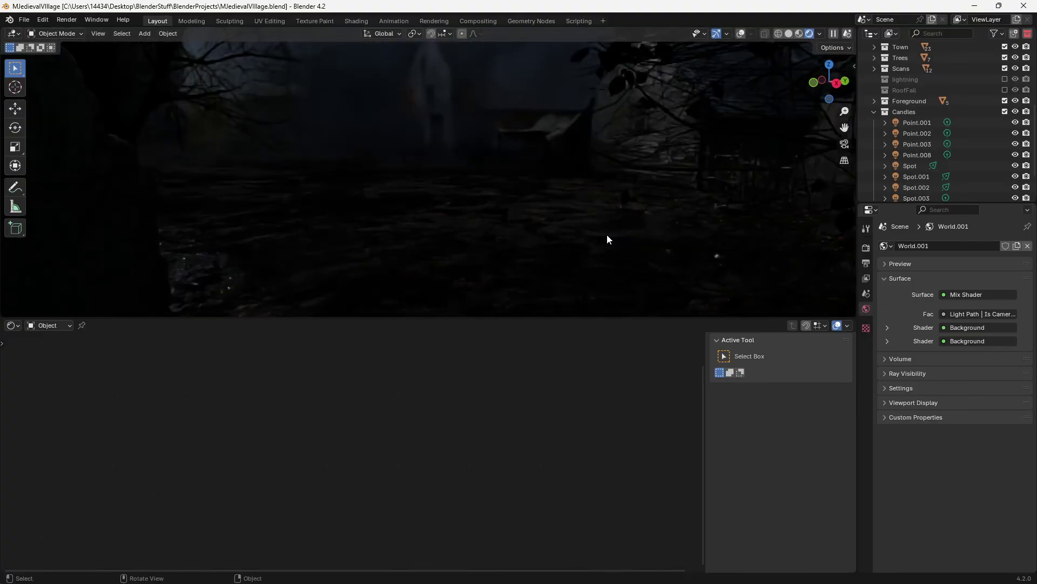
pyautogui.press('KP_0')
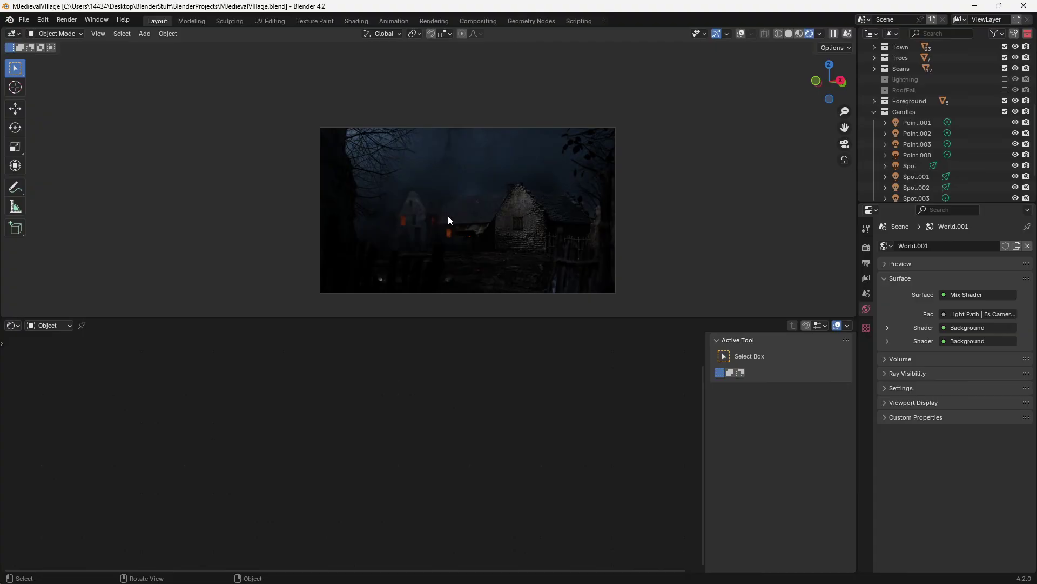
pyautogui.scroll(3, 448, 215)
pyautogui.scroll(2, 446, 223)
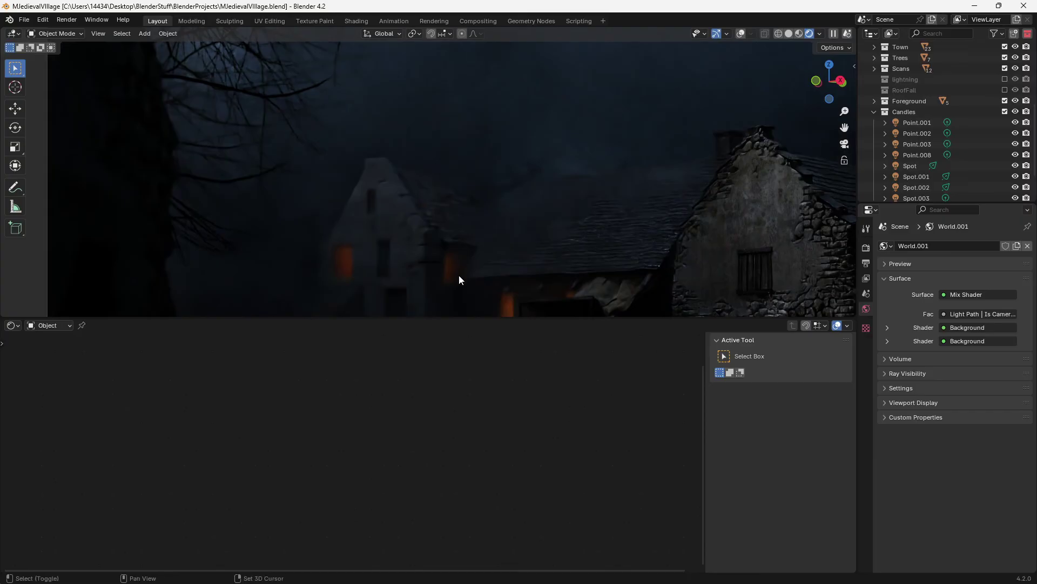
pyautogui.scroll(2, 449, 194)
pyautogui.scroll(2, 445, 197)
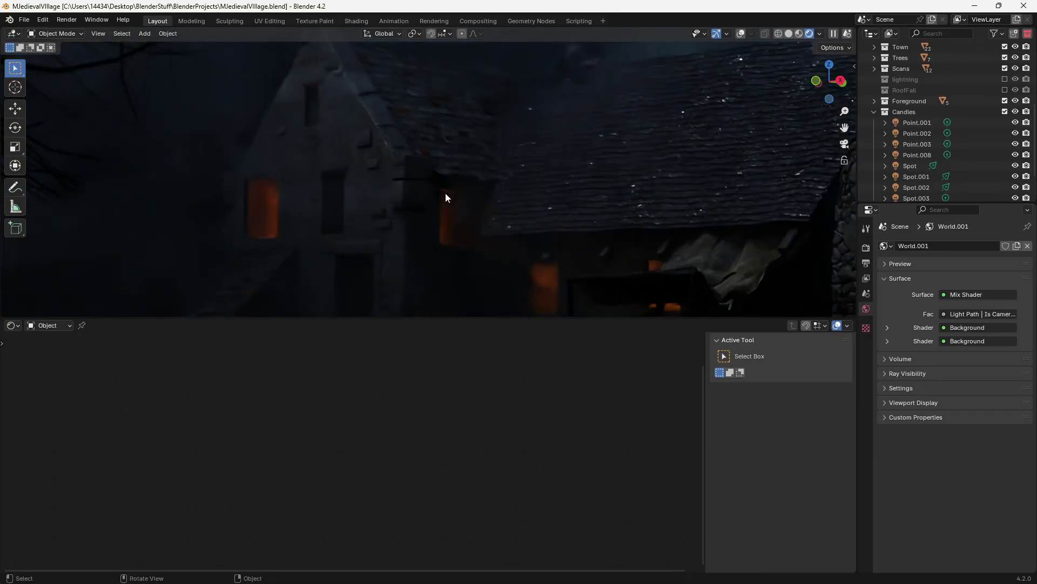
pyautogui.press('Home')
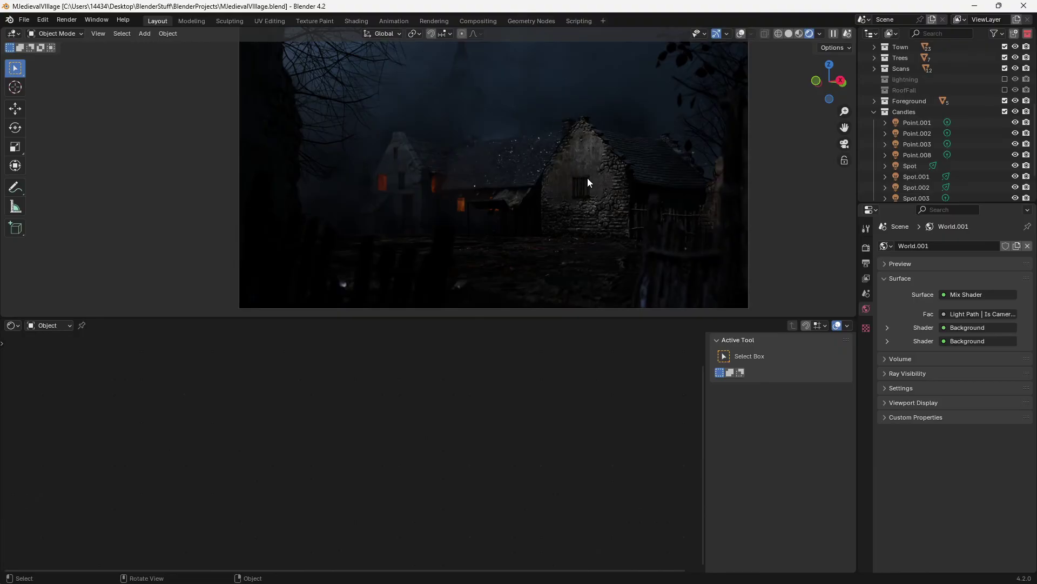
pyautogui.scroll(4, 525, 178)
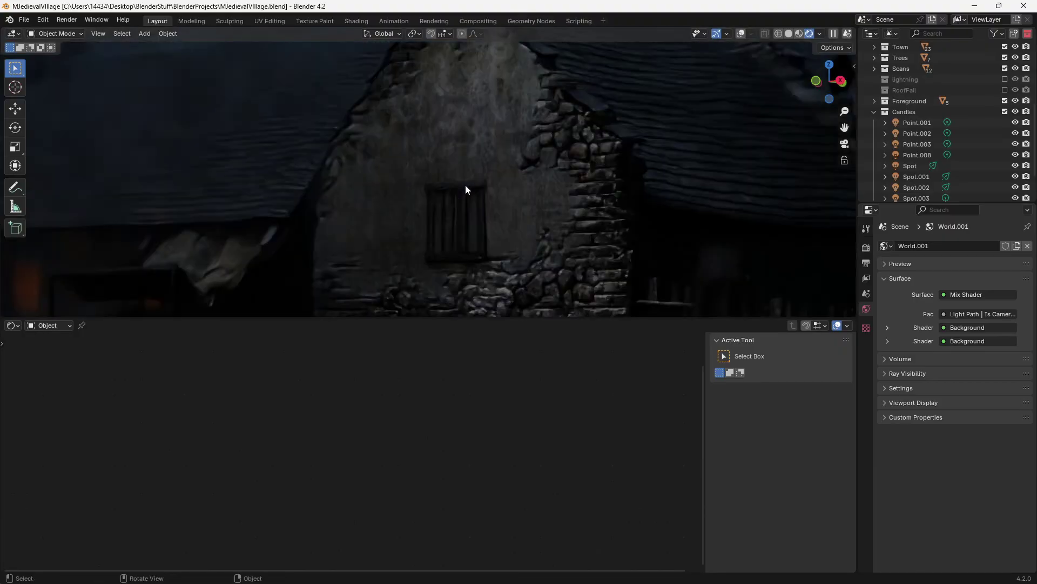
pyautogui.scroll(1, 466, 184)
pyautogui.scroll(4, 511, 157)
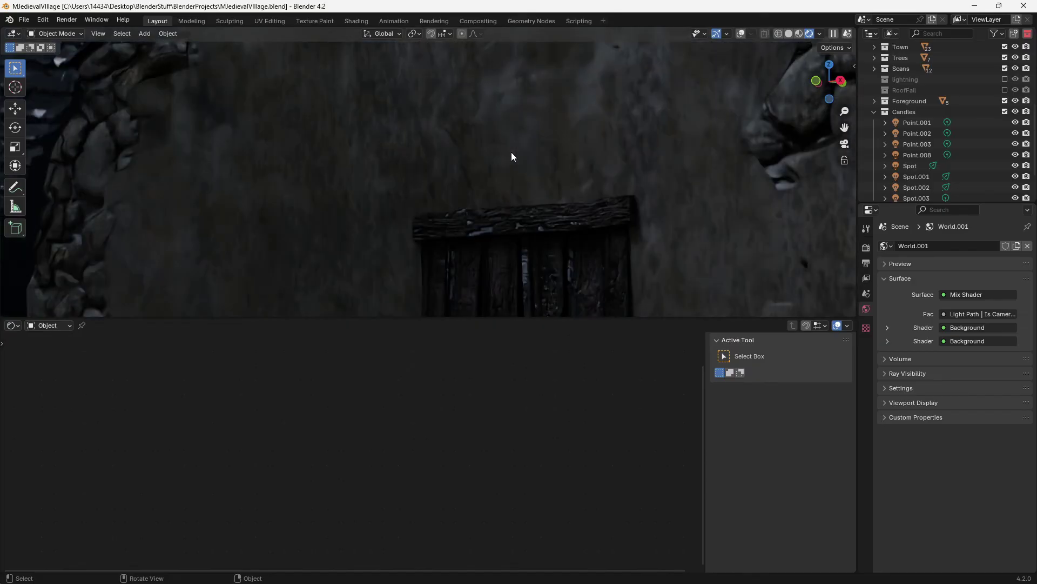
pyautogui.scroll(-2, 511, 154)
pyautogui.scroll(-2, 512, 154)
pyautogui.scroll(-1, 512, 154)
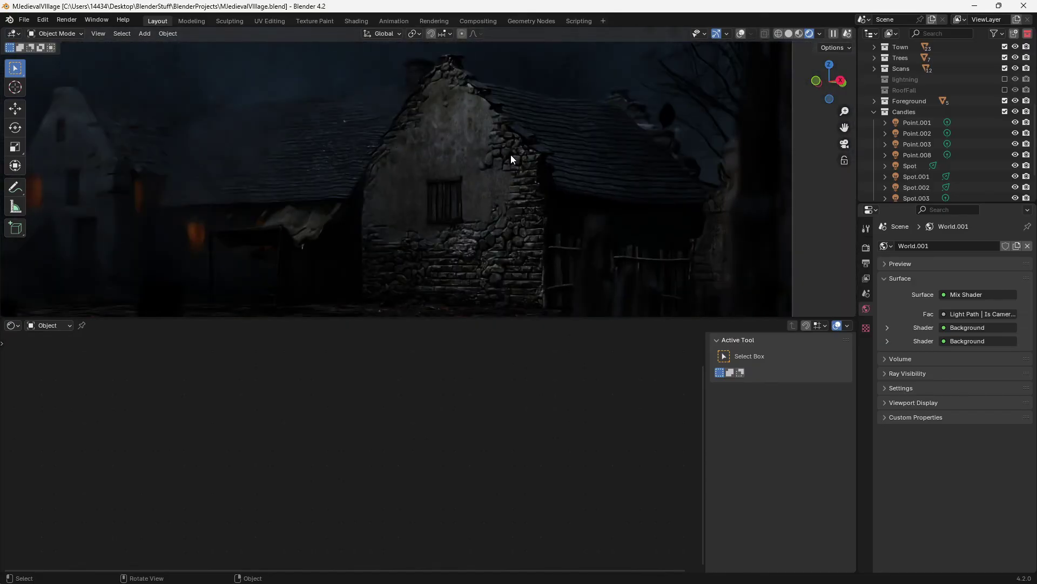
pyautogui.scroll(-1, 523, 208)
pyautogui.hotkey('ctrl', 's')
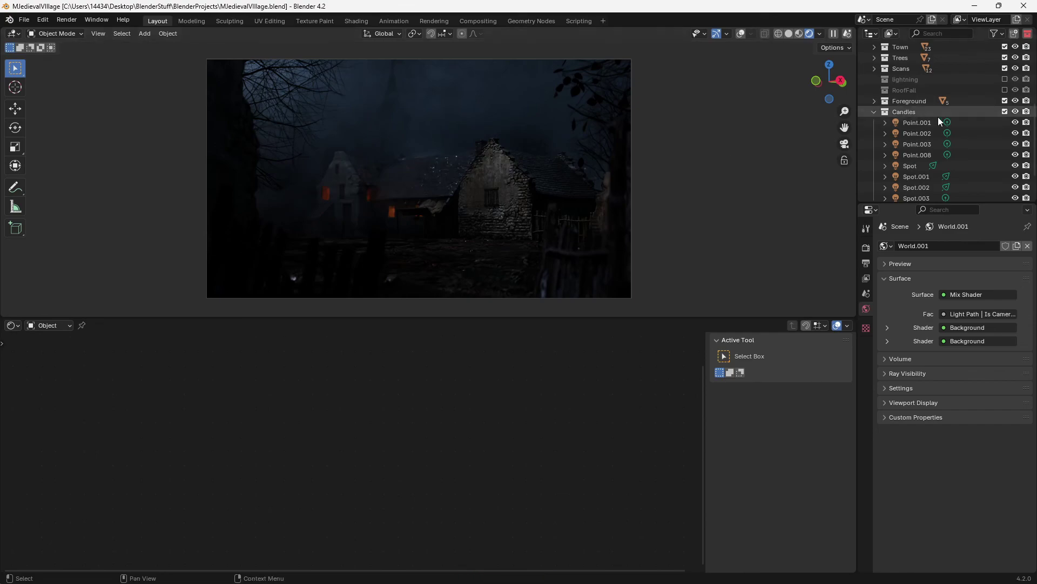
# Raise the Color Management exposure in Render settings to 5.025.
pyautogui.click(866, 247)
pyautogui.scroll(-6, 941, 381)
pyautogui.scroll(-5, 970, 461)
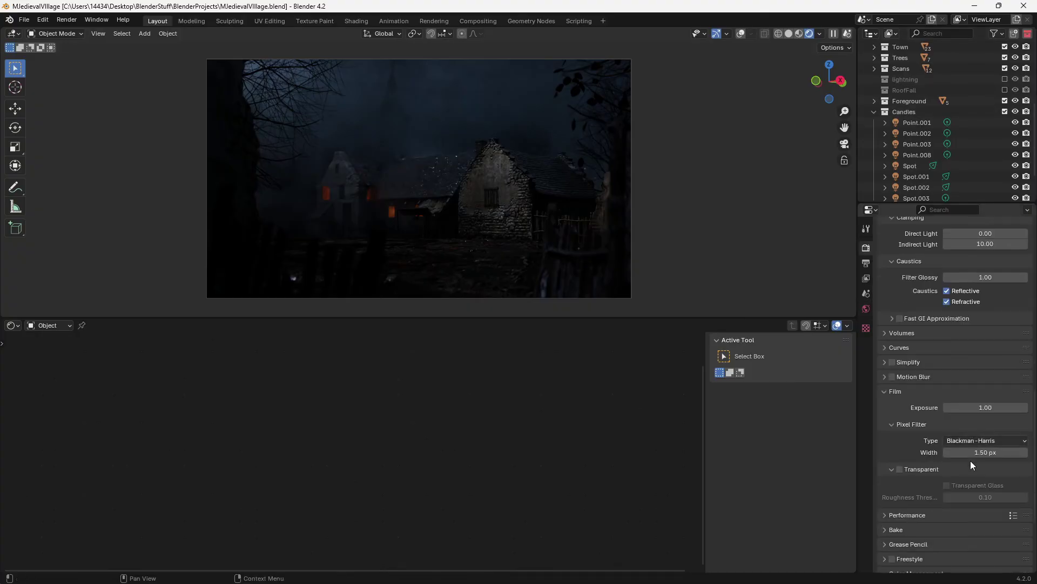
pyautogui.scroll(-4, 973, 480)
pyautogui.moveTo(978, 507); pyautogui.dragTo(1017, 507)
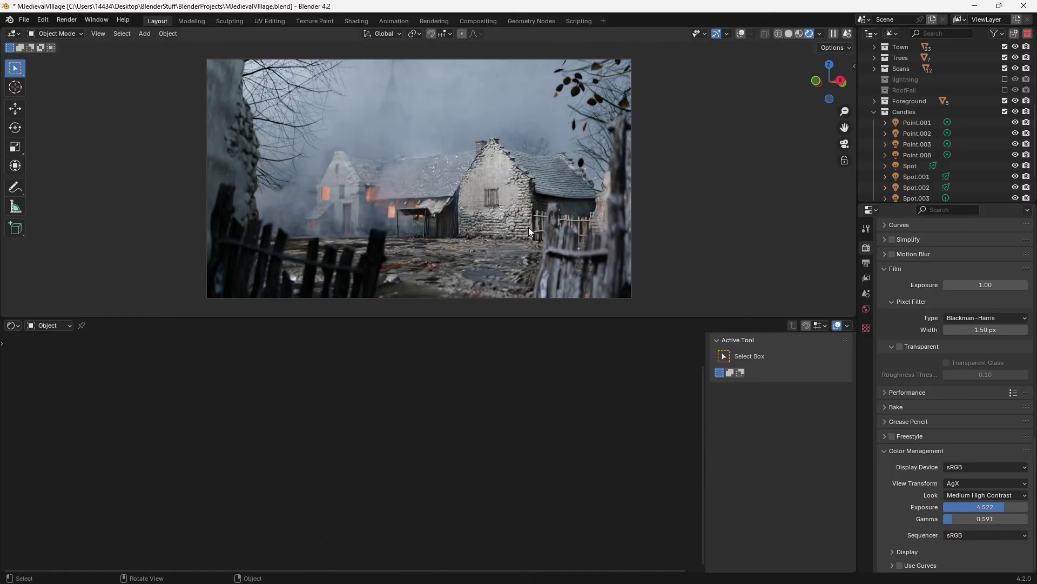
pyautogui.moveTo(988, 515); pyautogui.dragTo(1003, 509)
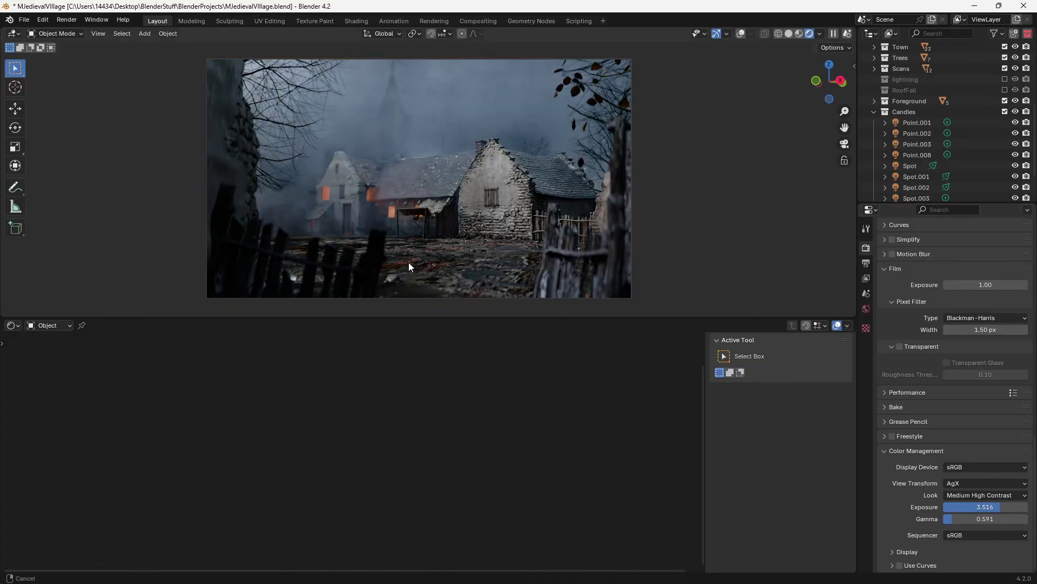
pyautogui.scroll(2, 409, 263)
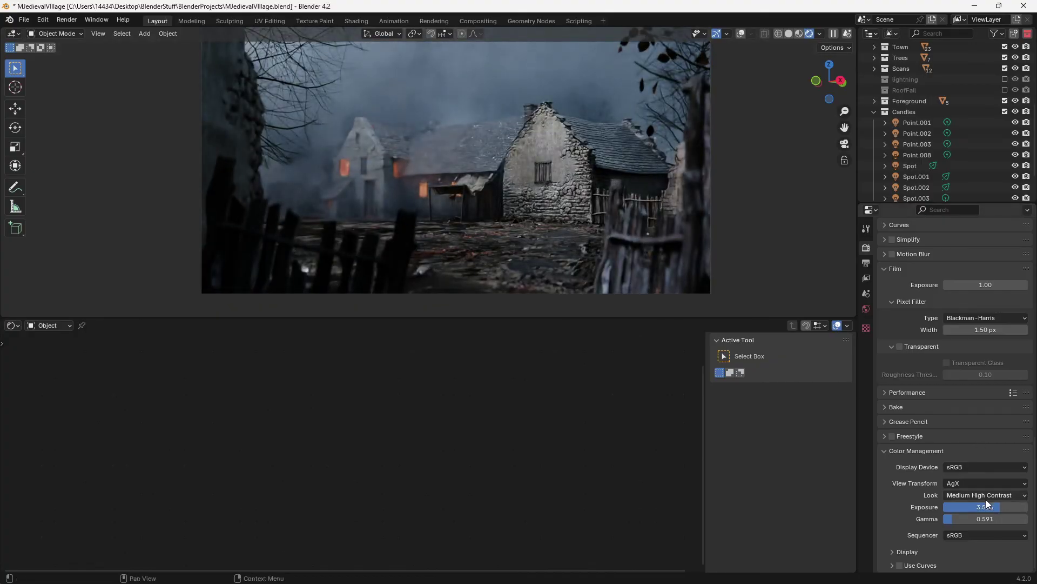
pyautogui.moveTo(984, 507)
pyautogui.mouseDown()
pyautogui.moveTo(1014, 507)
pyautogui.moveTo(1003, 506)
pyautogui.mouseUp()
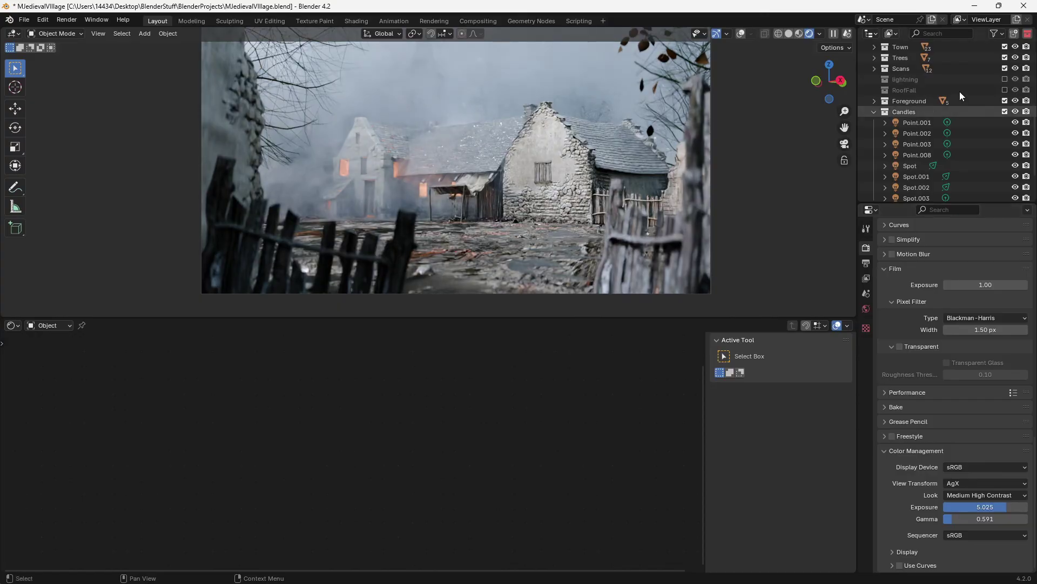
pyautogui.scroll(-2, 926, 121)
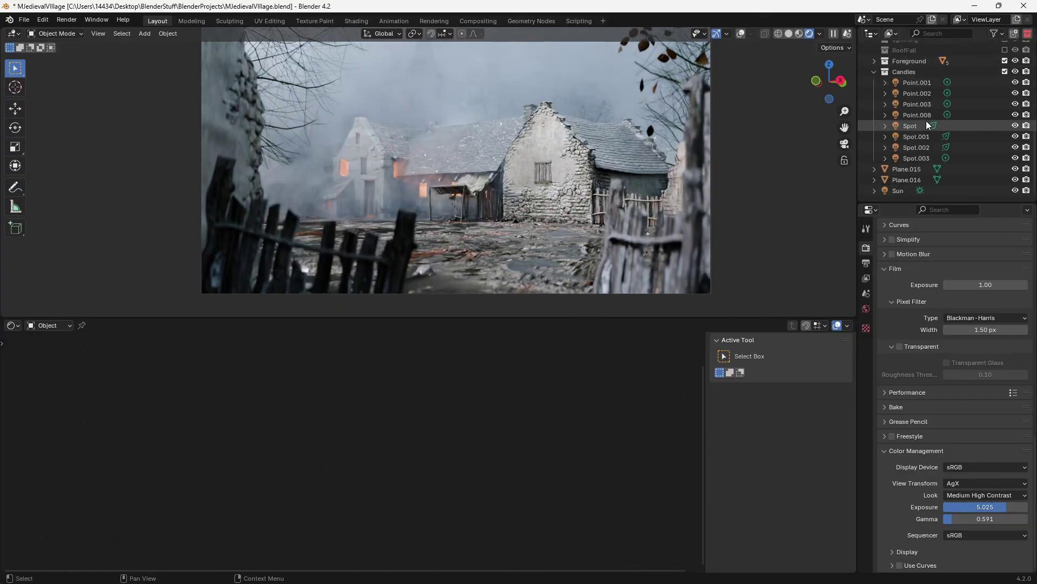
# Select all the Spot lights and drop their power to 0 W.
pyautogui.click(921, 124)
pyautogui.keyDown('ctrl'); pyautogui.click(910, 158); pyautogui.keyUp('ctrl')
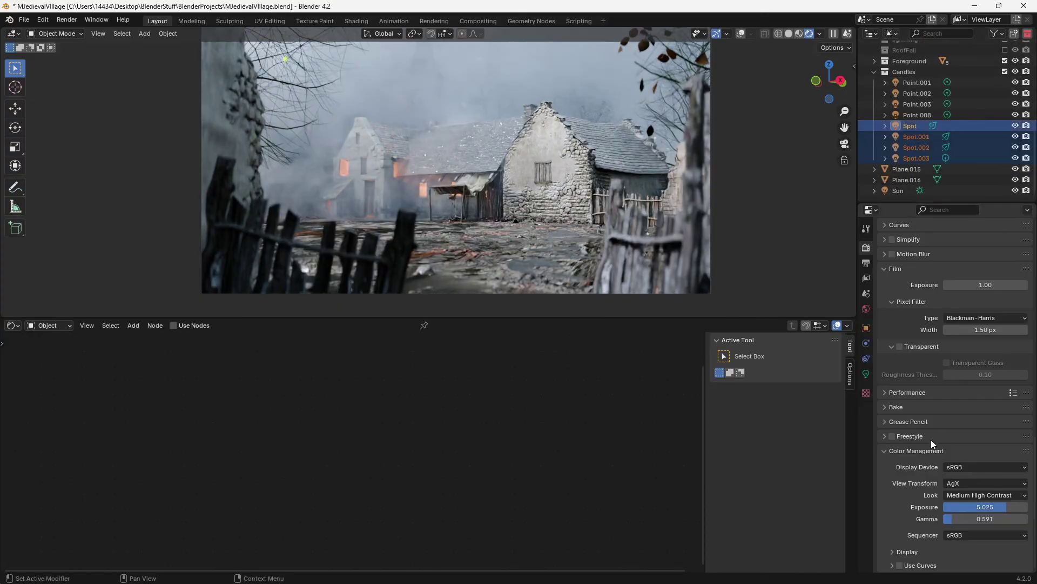
pyautogui.click(865, 374)
pyautogui.moveTo(977, 320); pyautogui.dragTo(956, 319)
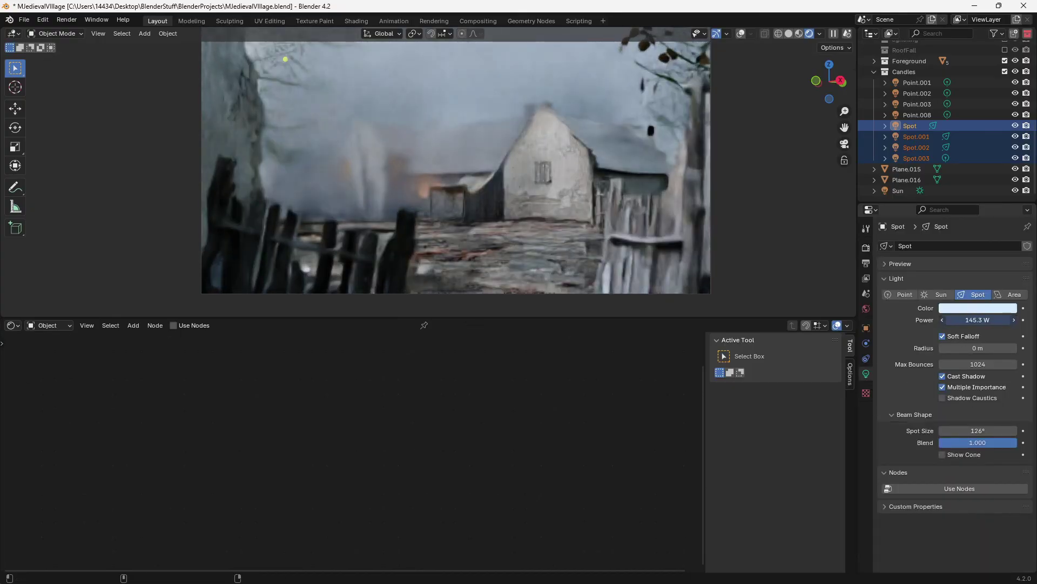
pyautogui.moveTo(957, 320); pyautogui.dragTo(940, 319)
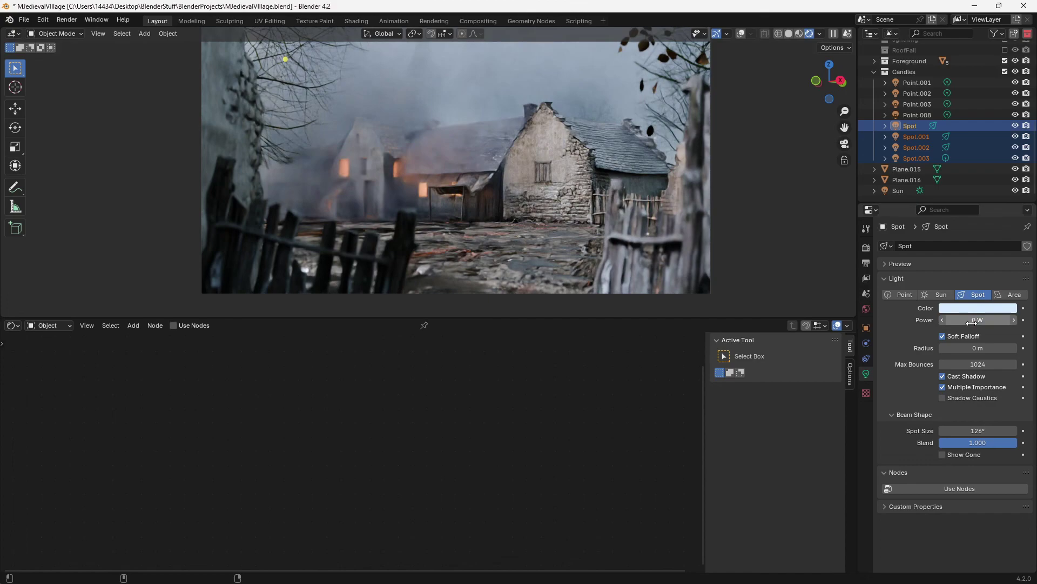
pyautogui.scroll(-3, 534, 184)
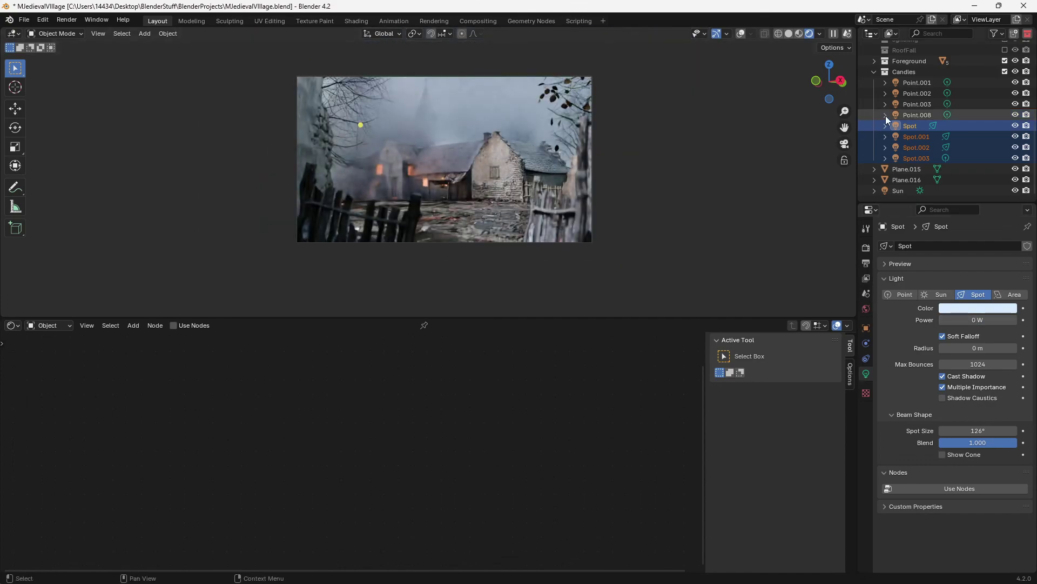
# Select the Sun light and set its strength to 0.250.
pyautogui.click(890, 191)
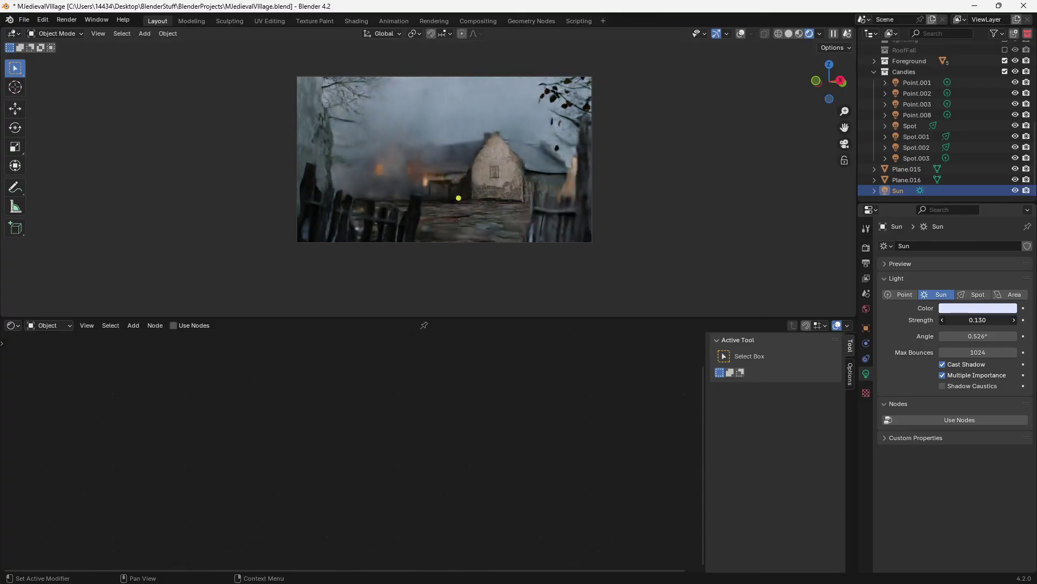
pyautogui.moveTo(978, 319); pyautogui.dragTo(948, 320)
pyautogui.scroll(4, 599, 176)
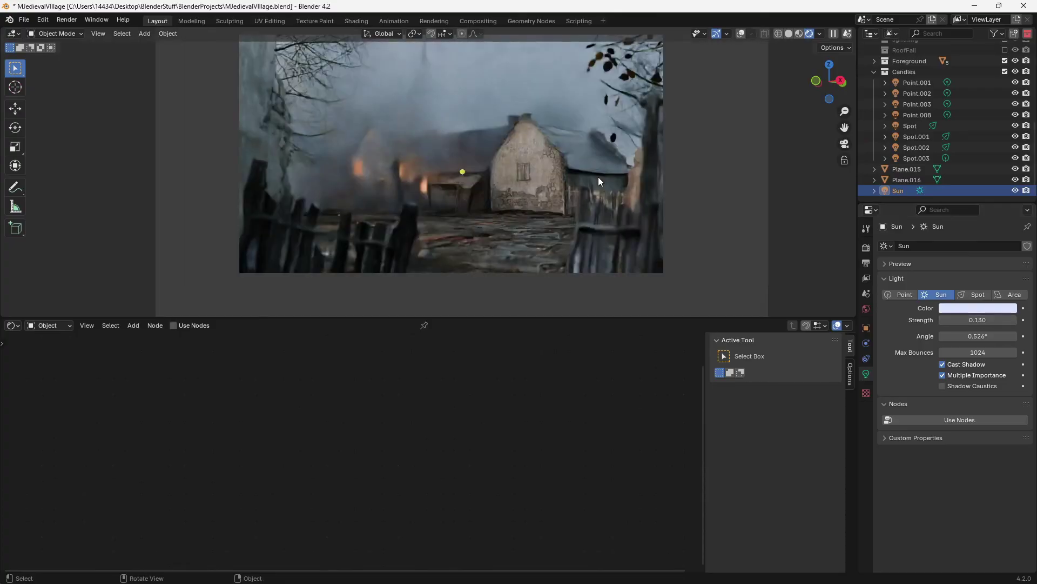
pyautogui.moveTo(962, 316); pyautogui.dragTo(997, 315)
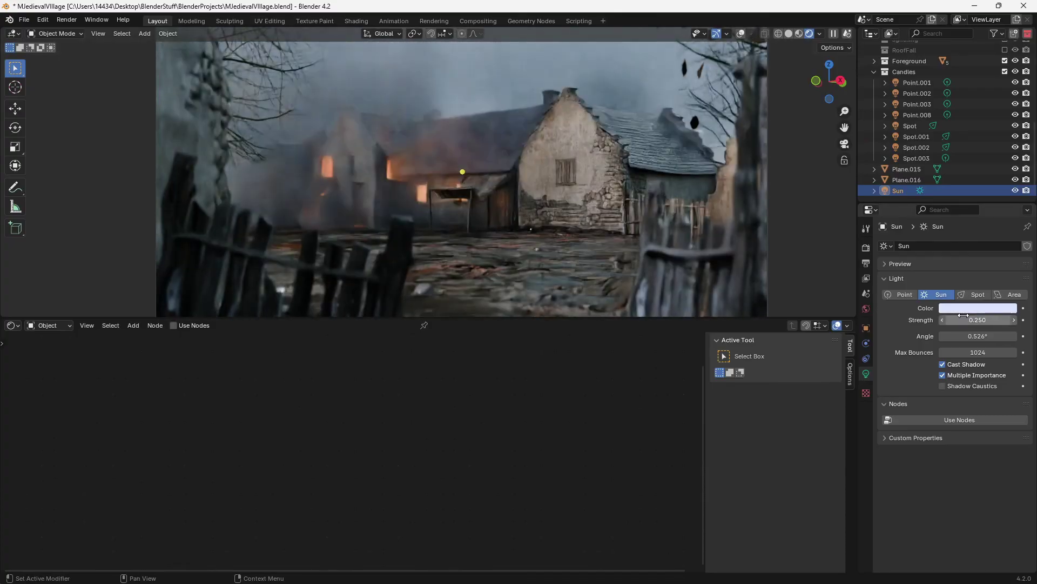
pyautogui.scroll(-4, 479, 150)
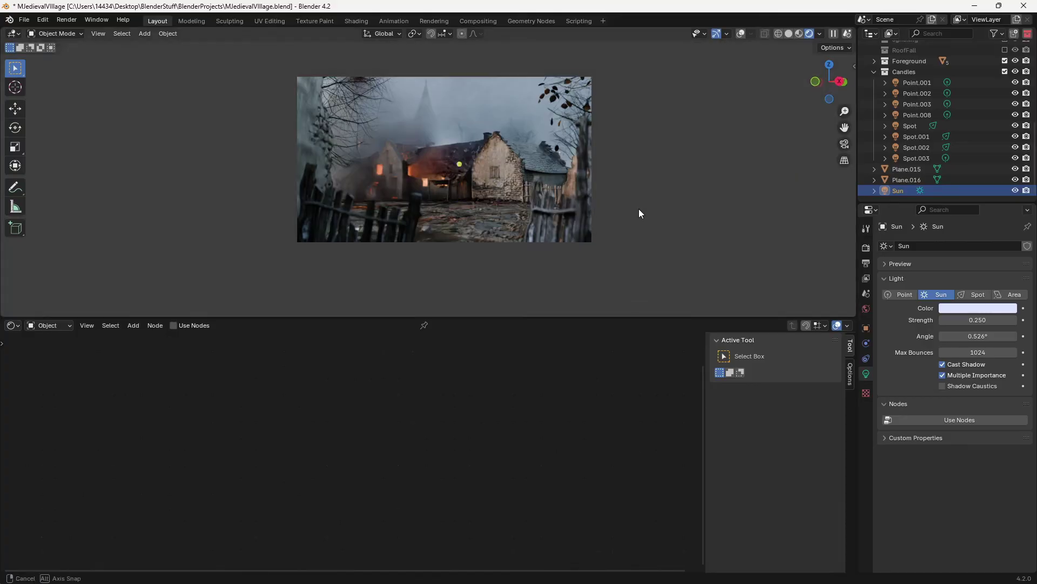
pyautogui.press('KP_0')
pyautogui.scroll(-5, 618, 222)
# Select the cloud plane Plane.015 to show its Principled BSDF material nodes.
pyautogui.moveTo(573, 217); pyautogui.dragTo(516, 162, button='middle')
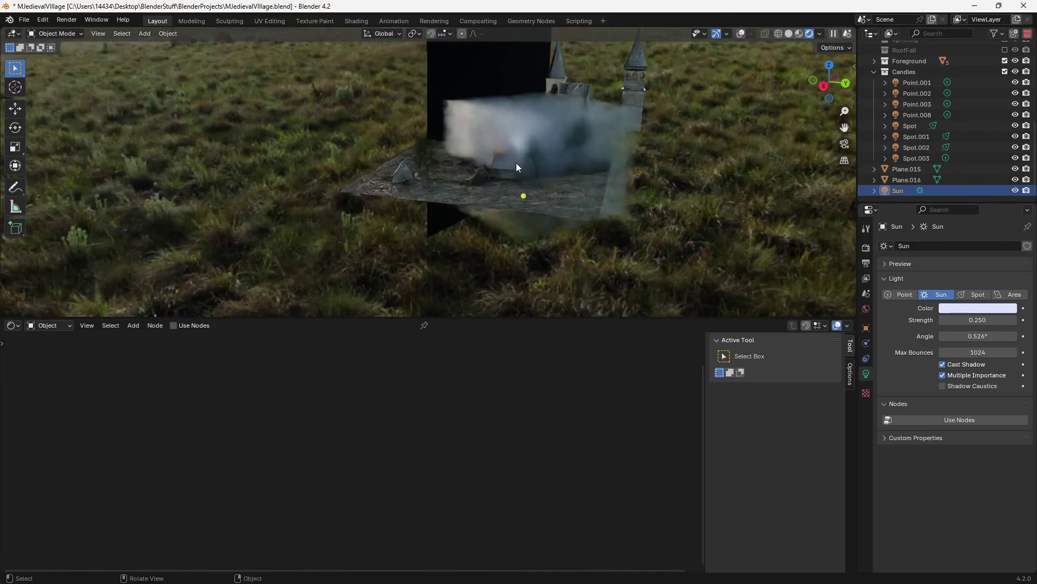
pyautogui.click(479, 113)
pyautogui.scroll(-3, 468, 108)
pyautogui.moveTo(414, 139)
pyautogui.mouseDown(button='middle')
pyautogui.moveTo(491, 142)
pyautogui.moveTo(413, 148)
pyautogui.mouseUp(button='middle')
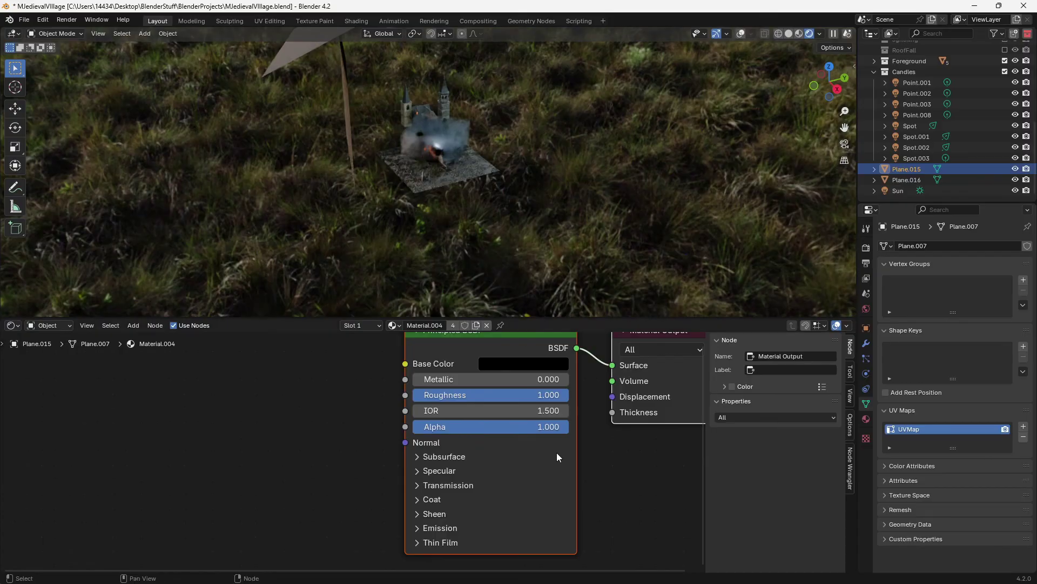
pyautogui.scroll(-2, 590, 457)
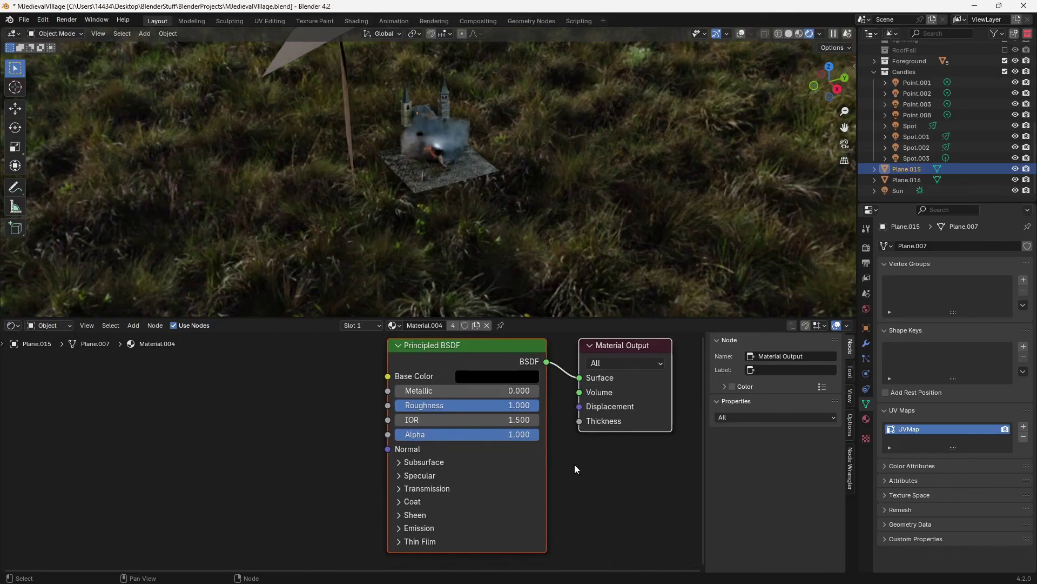